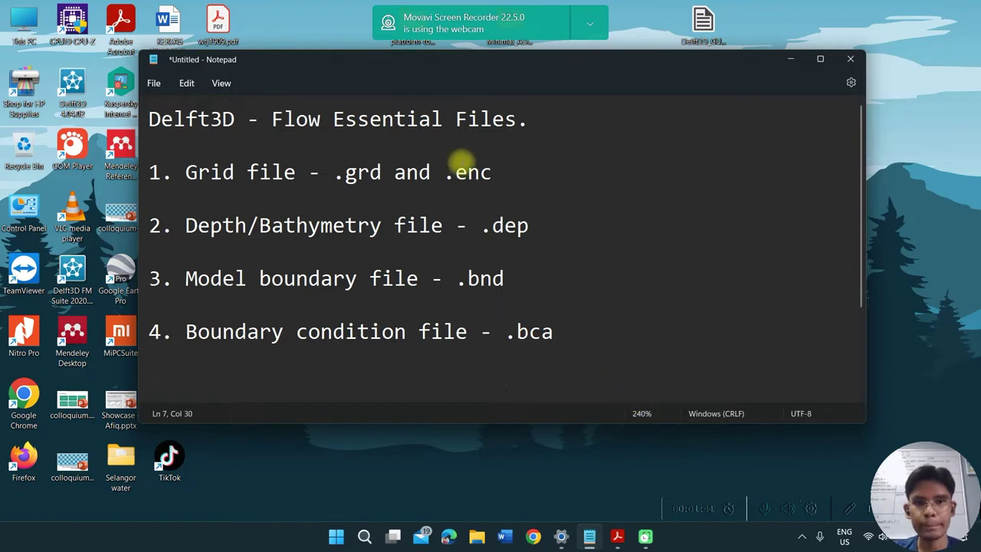
# - Review the Grid Generation section of the notes and launch Delft3D through the system search
pyautogui.scroll(-2, 467, 169)
pyautogui.scroll(-1, 471, 173)
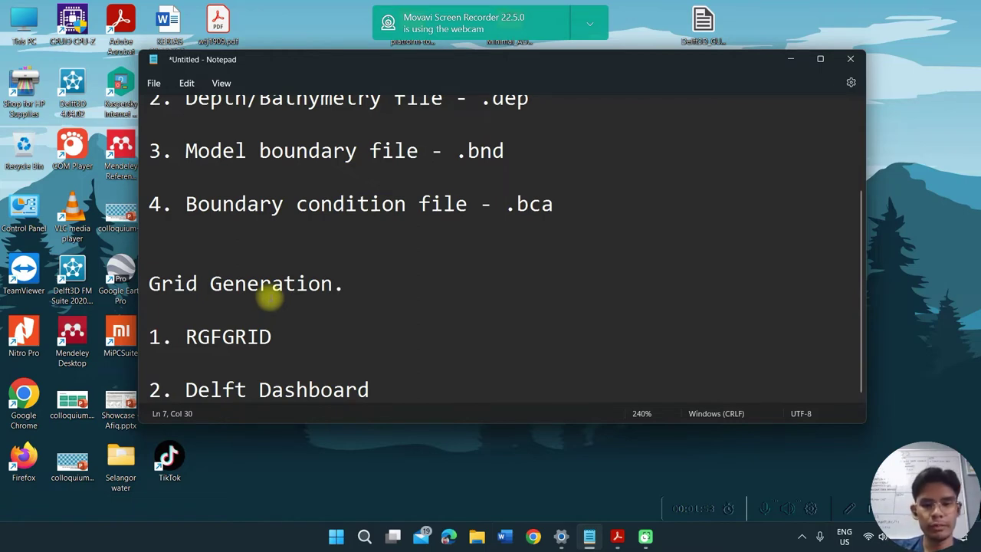
pyautogui.click(367, 540)
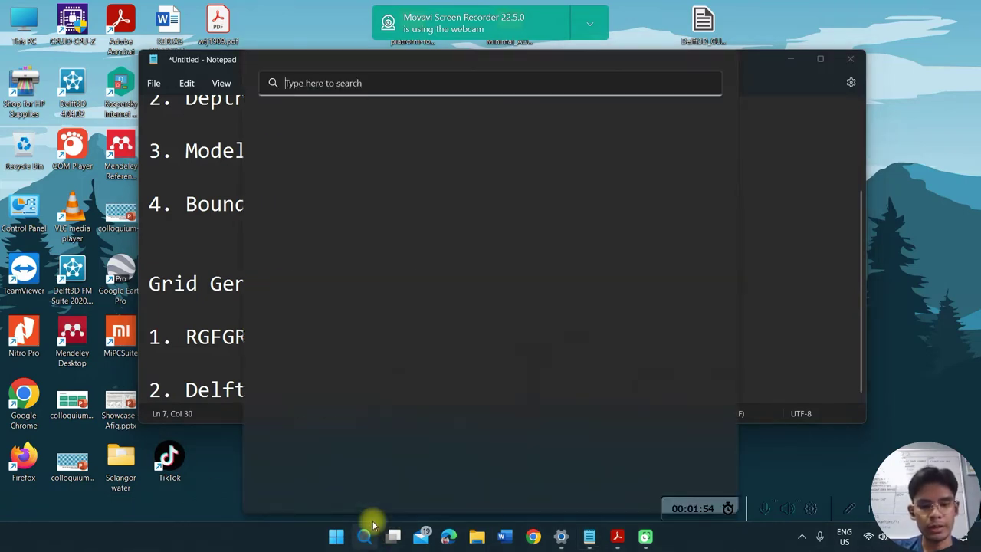
pyautogui.write('delft')
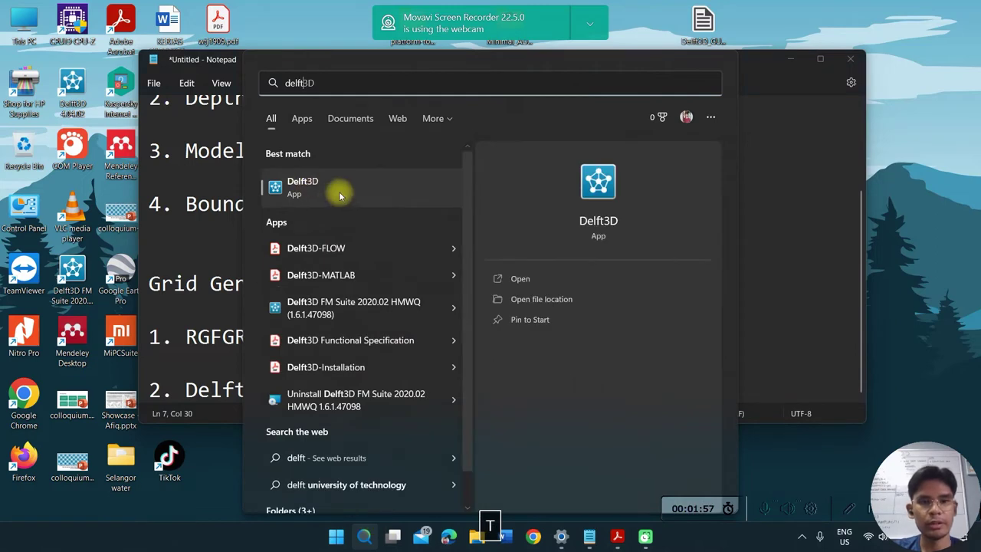
pyautogui.click(339, 187)
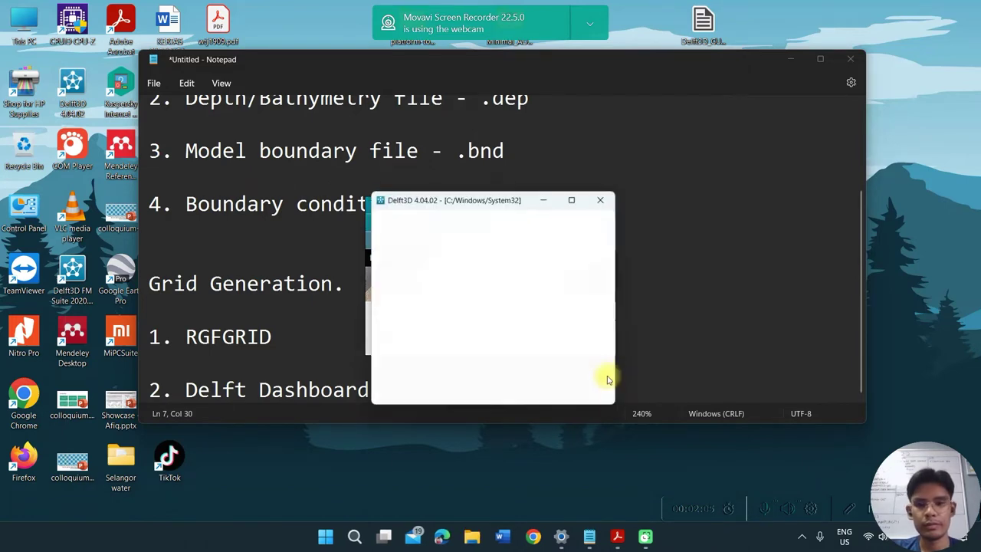
# - Open the grid and bathymetry tools, move their window off the notes, and highlight the RGFGRID line in Notepad
pyautogui.click(438, 243)
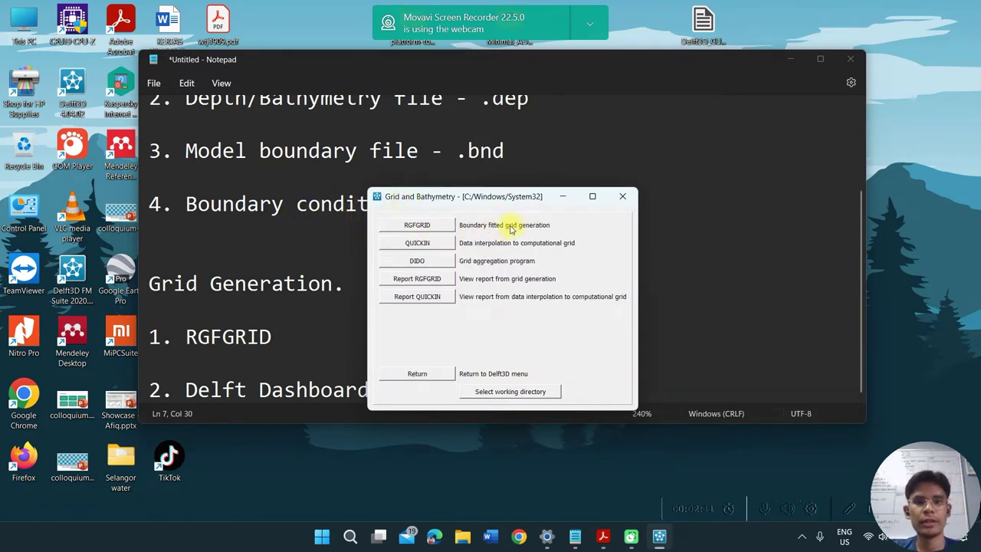
pyautogui.moveTo(488, 198); pyautogui.dragTo(628, 164)
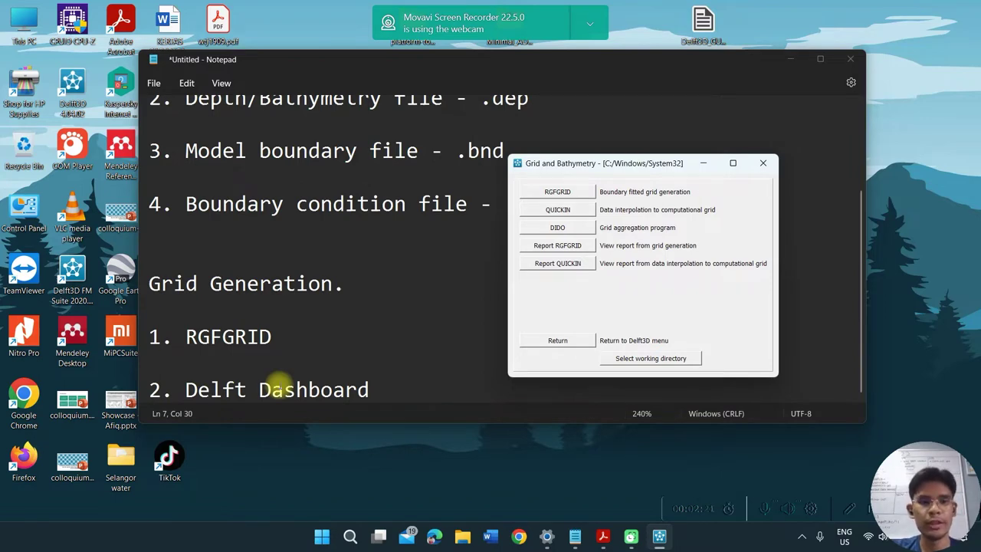
pyautogui.click(270, 337)
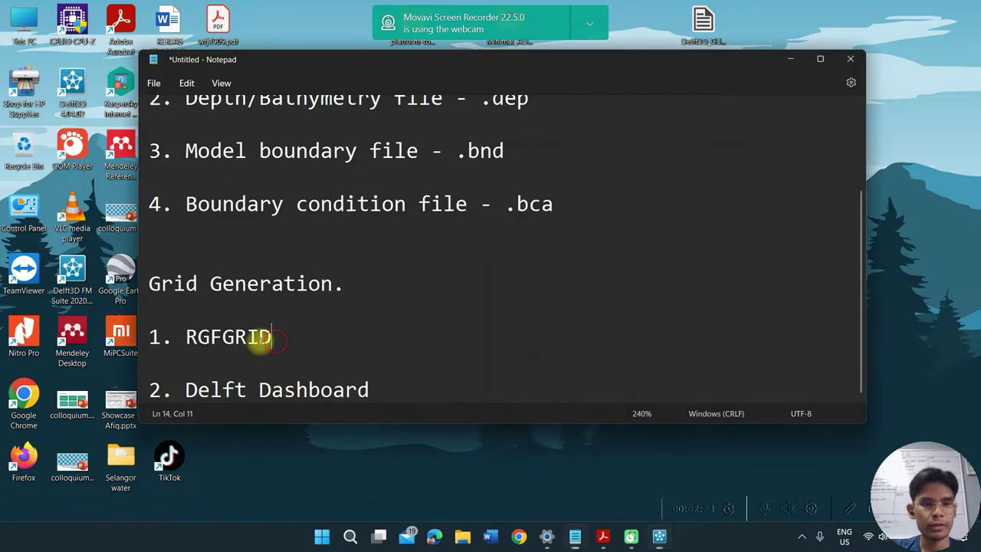
pyautogui.moveTo(270, 337); pyautogui.dragTo(149, 337)
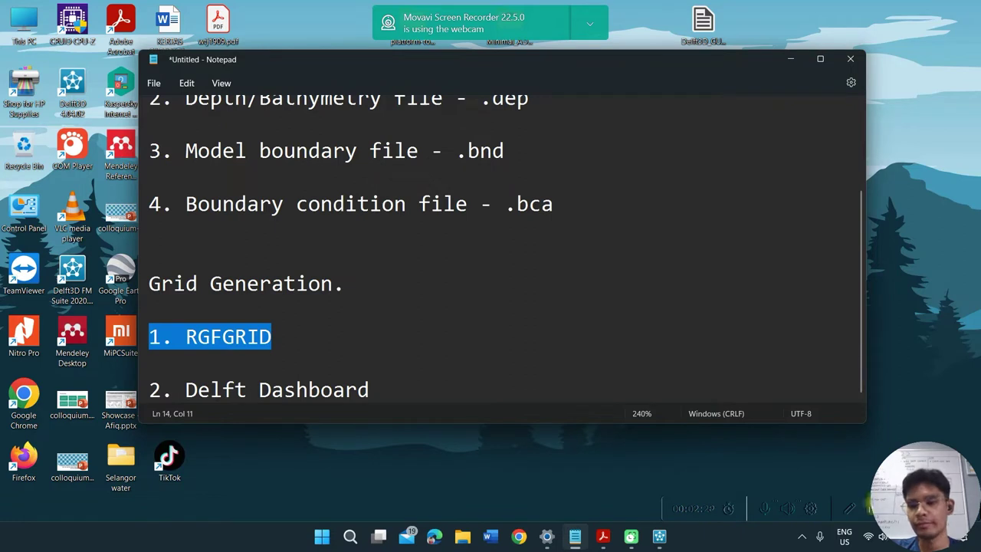
# - Switch back to Delft3D and set its working directory to the test folder on drive E
pyautogui.click(659, 537)
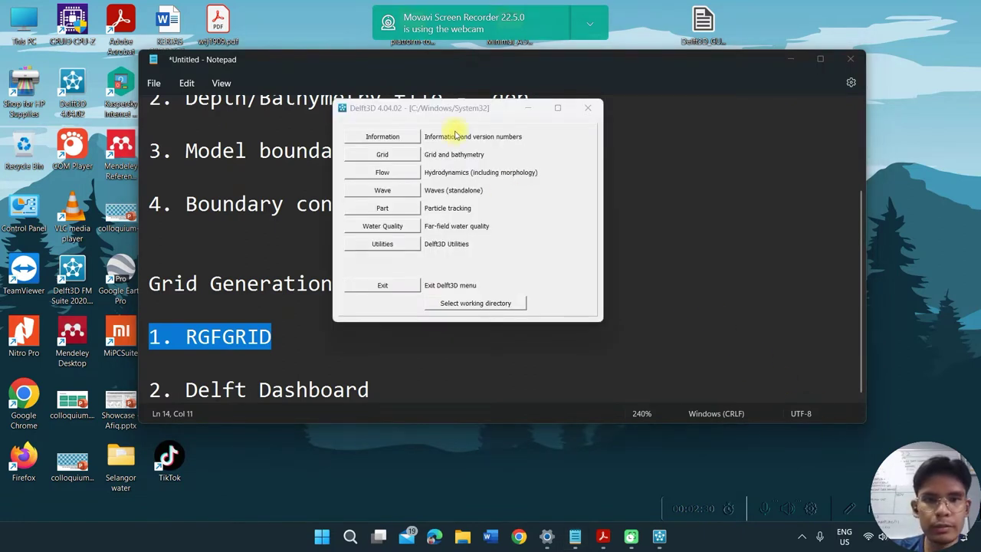
pyautogui.moveTo(444, 113); pyautogui.dragTo(450, 107)
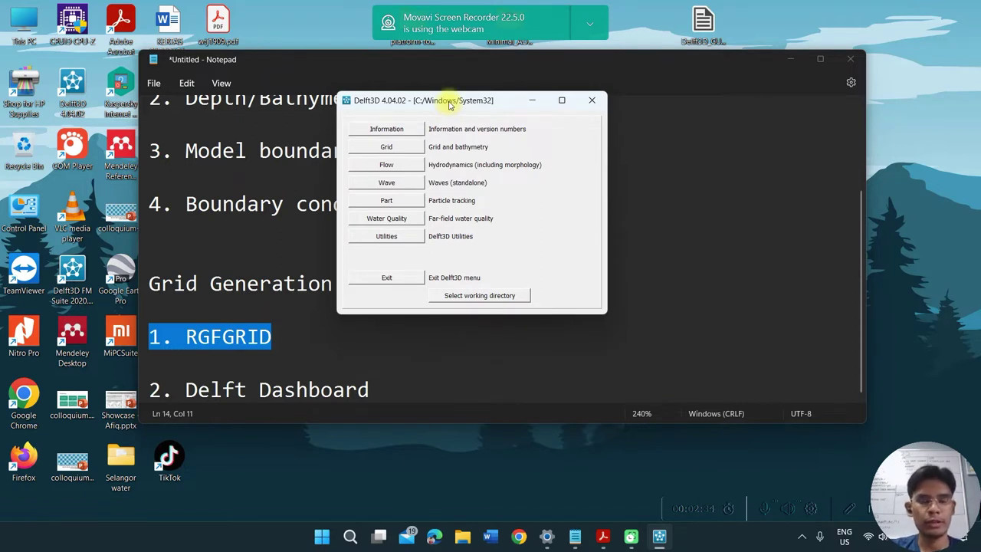
pyautogui.moveTo(441, 109); pyautogui.dragTo(475, 111)
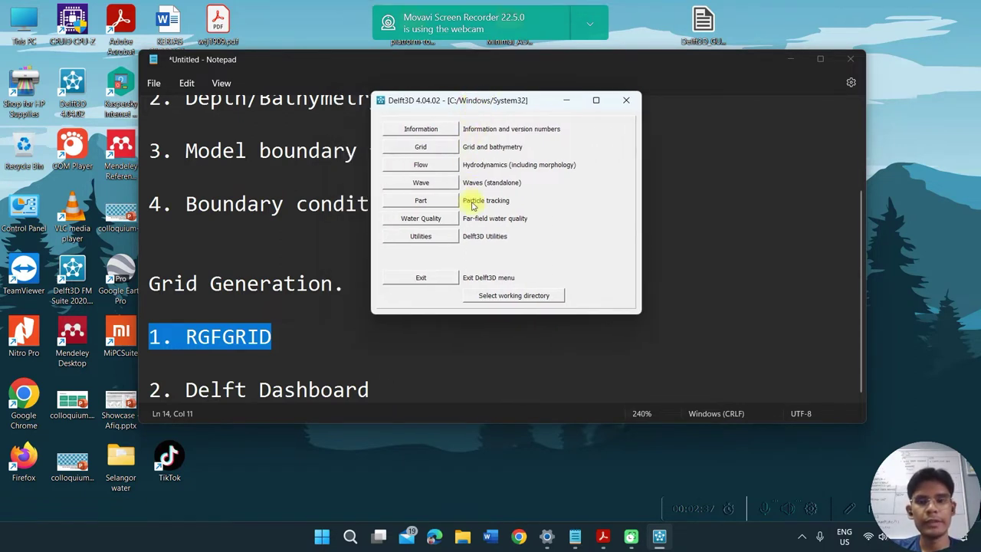
pyautogui.click(494, 297)
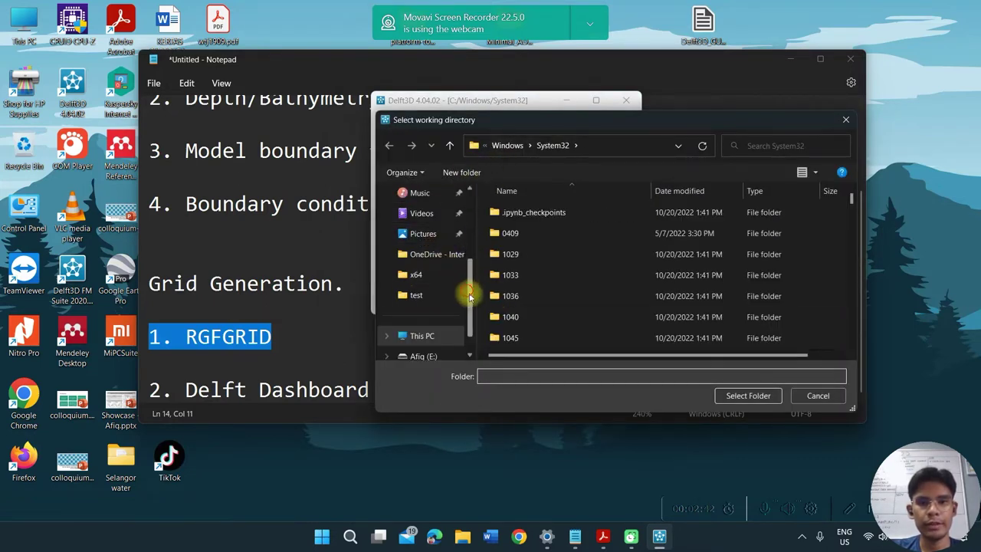
pyautogui.scroll(-1, 459, 298)
pyautogui.click(441, 321)
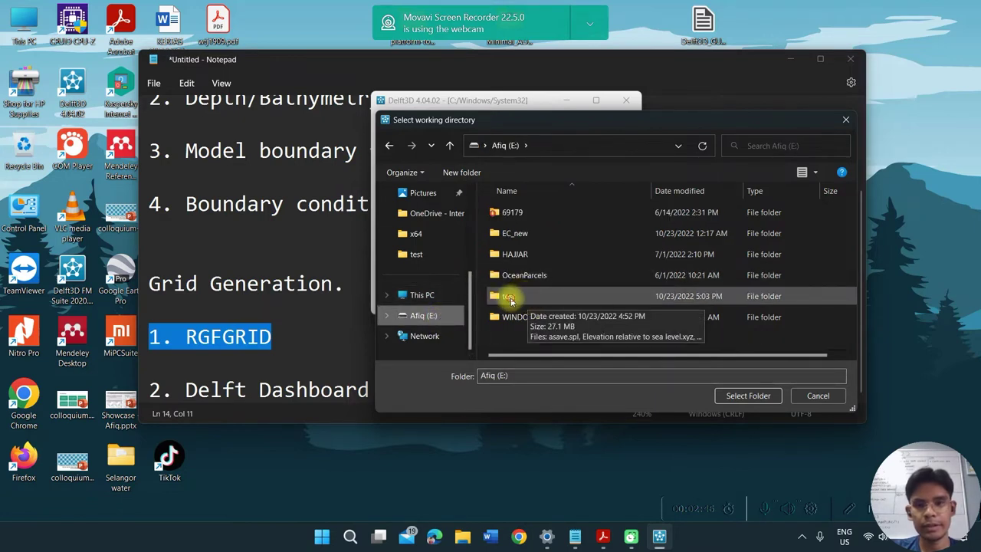
pyautogui.doubleClick(527, 300)
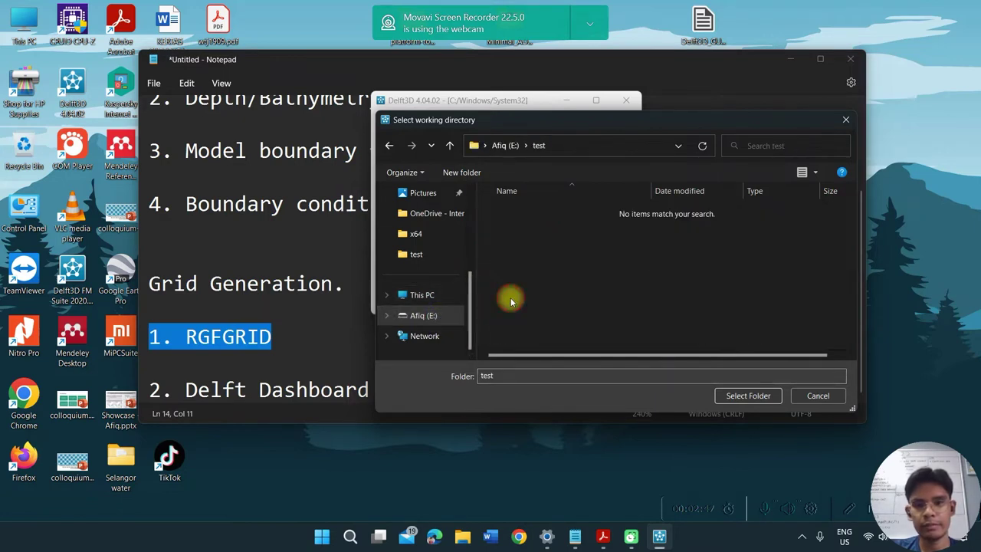
pyautogui.click(750, 396)
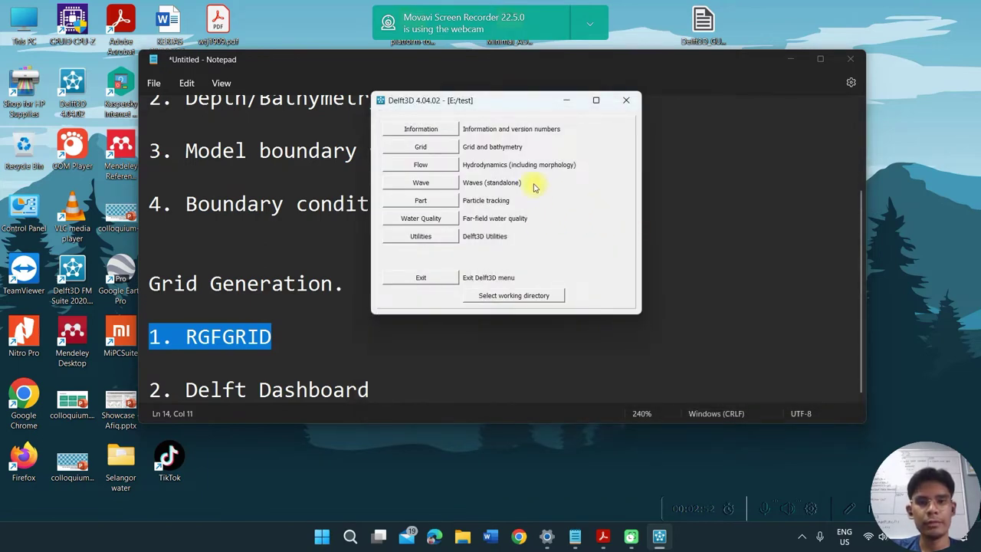
# - Open the grid and bathymetry tools and start RGFGRID for boundary fitted grid generation
pyautogui.click(429, 153)
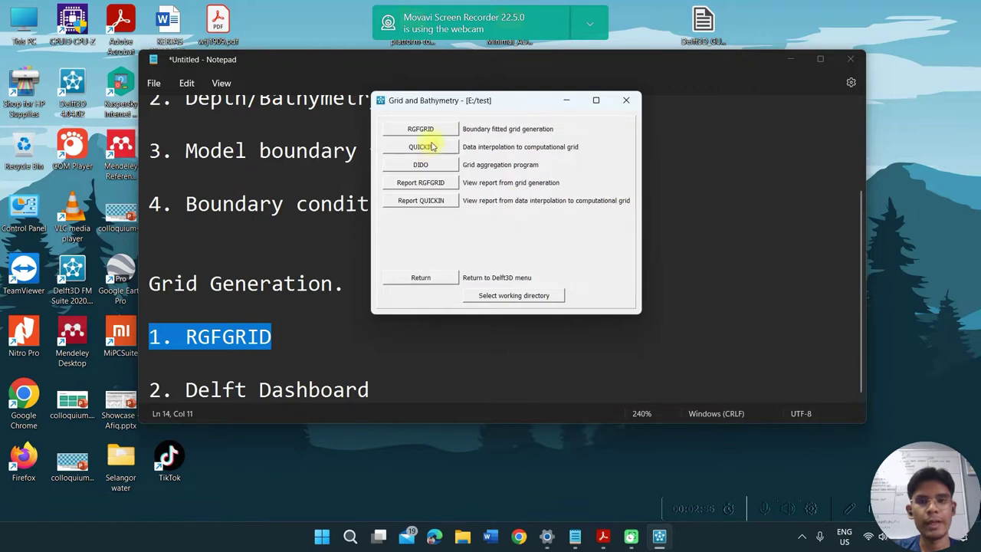
pyautogui.click(421, 130)
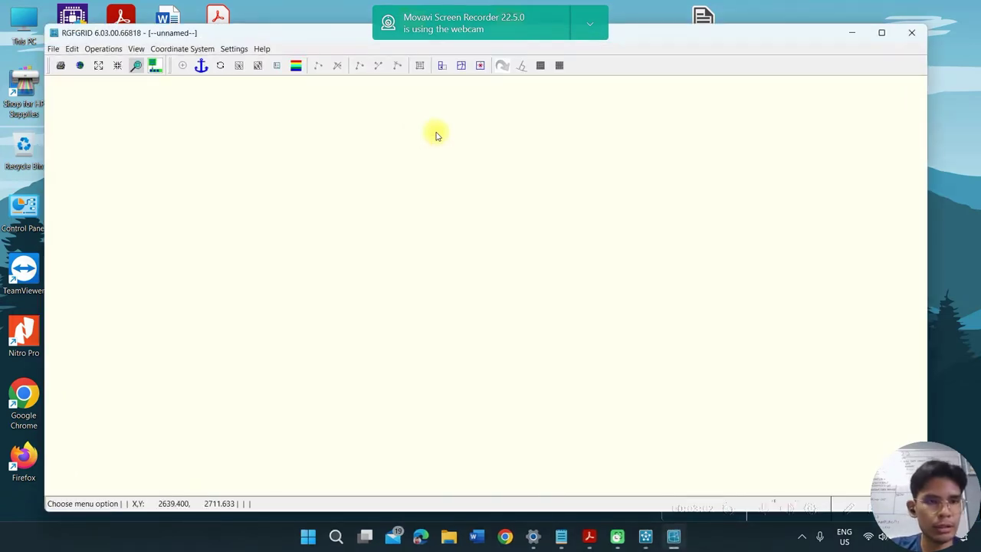
pyautogui.moveTo(309, 36); pyautogui.dragTo(329, 31)
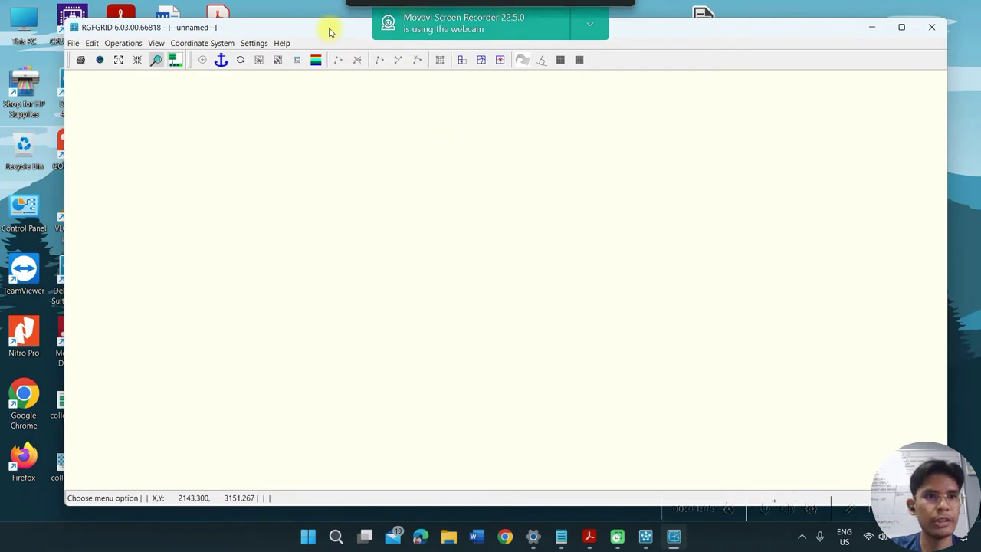
# - Load the land boundary file polygon2.ldb from the test folder
pyautogui.click(73, 44)
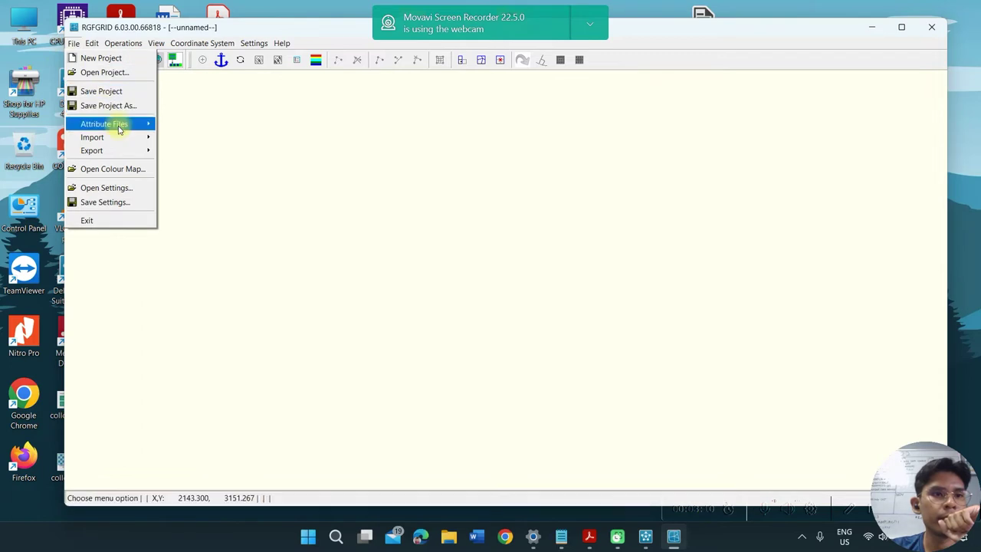
pyautogui.moveTo(120, 123)
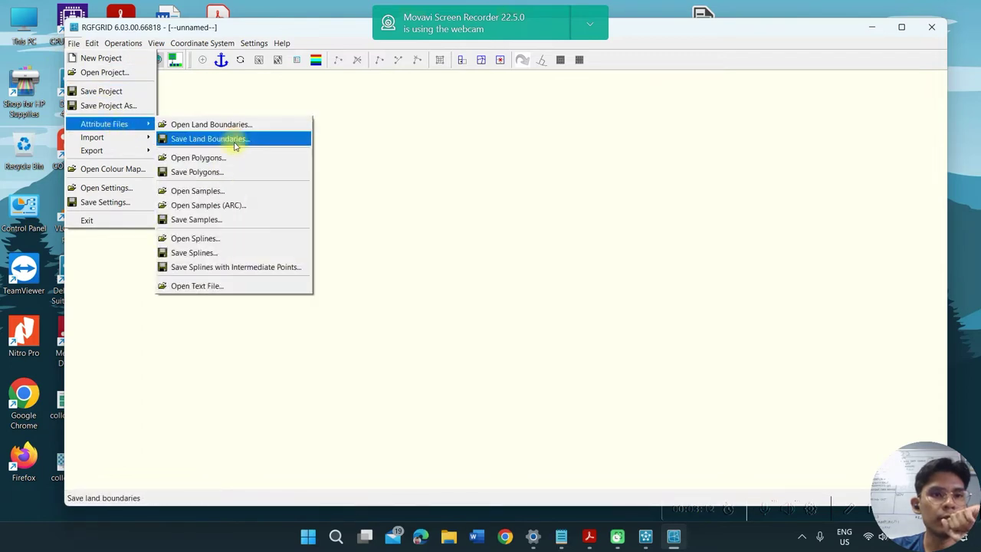
pyautogui.click(230, 125)
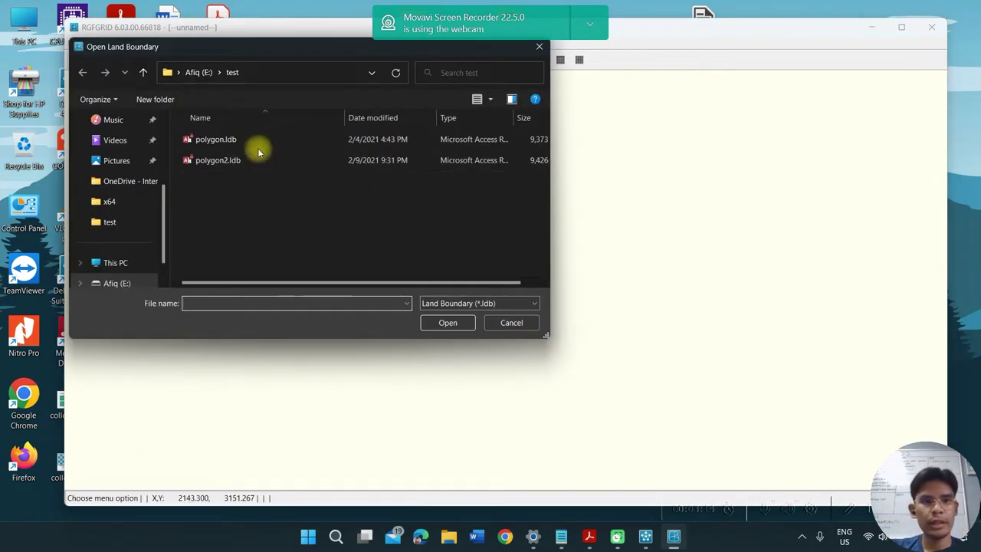
pyautogui.doubleClick(250, 161)
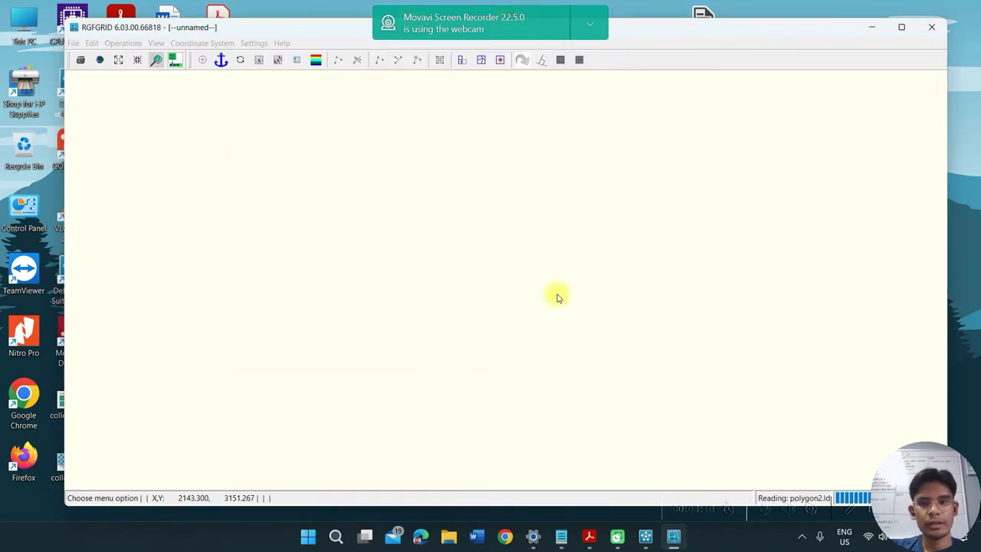
# - Examine the coastlines of the loaded land boundary at several zoom levels
pyautogui.scroll(3, 679, 340)
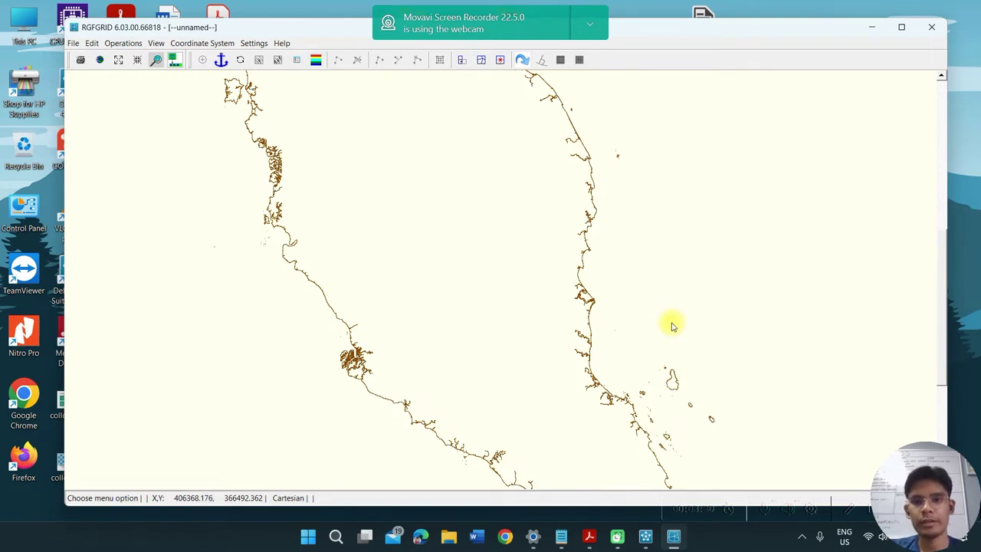
pyautogui.scroll(1, 638, 293)
pyautogui.scroll(-4, 638, 293)
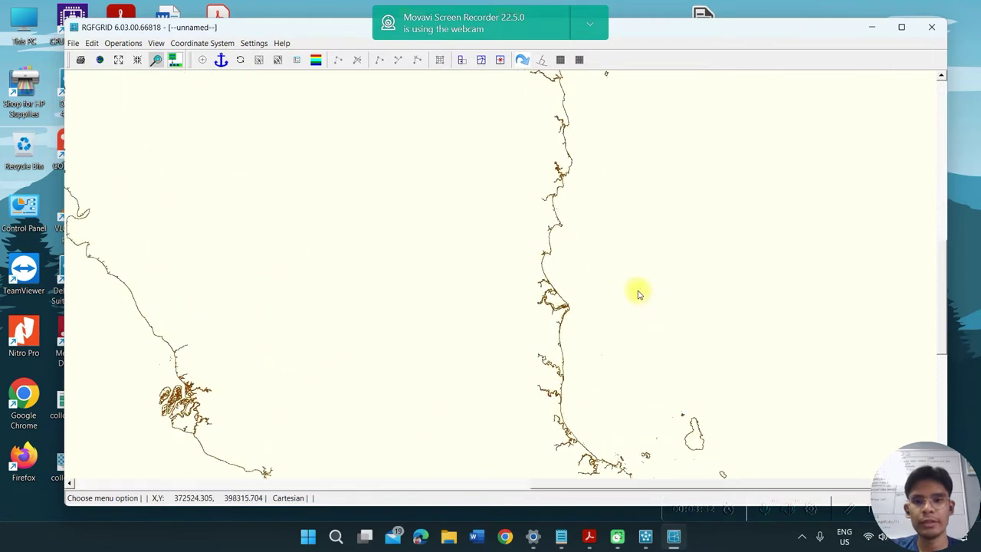
pyautogui.scroll(3, 638, 294)
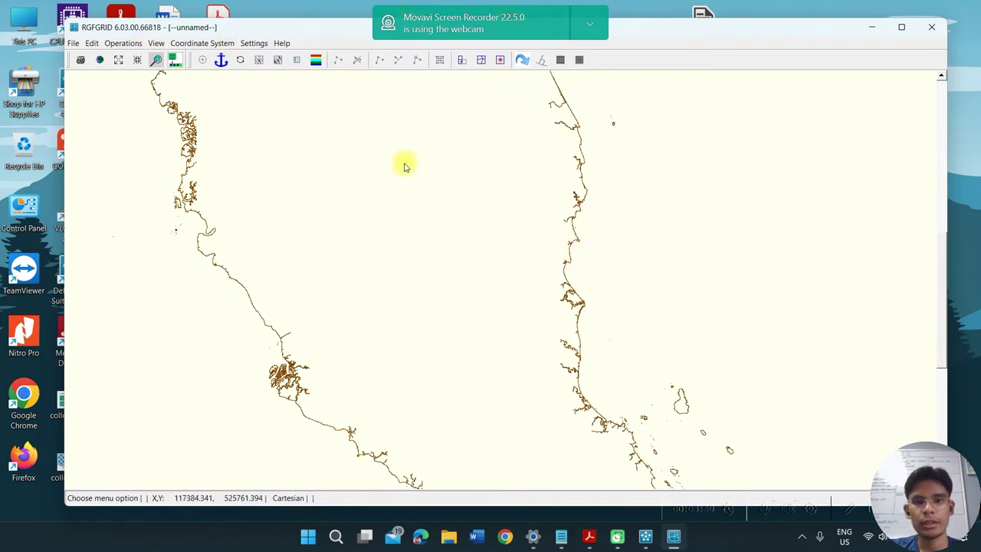
pyautogui.scroll(1, 583, 270)
pyautogui.scroll(2, 580, 268)
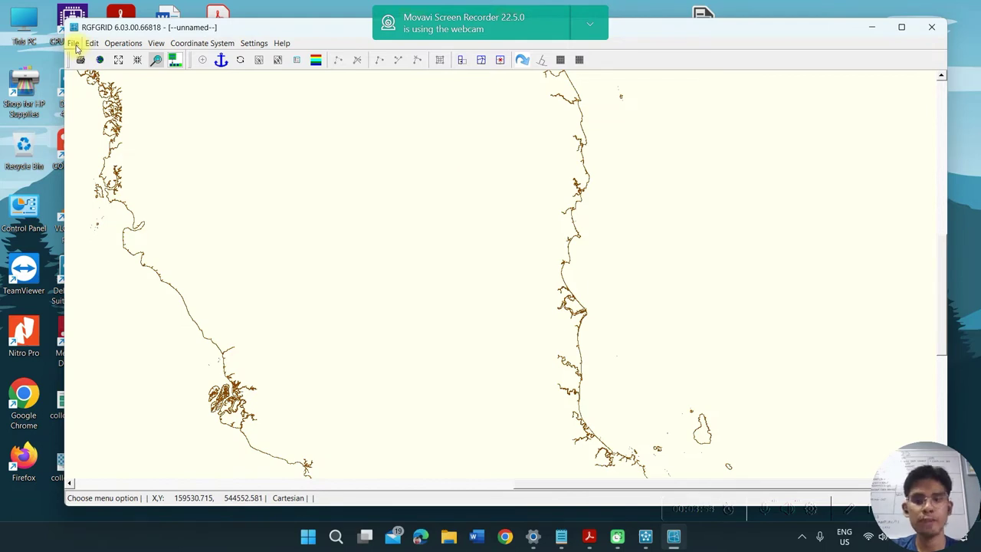
pyautogui.scroll(-2, 451, 242)
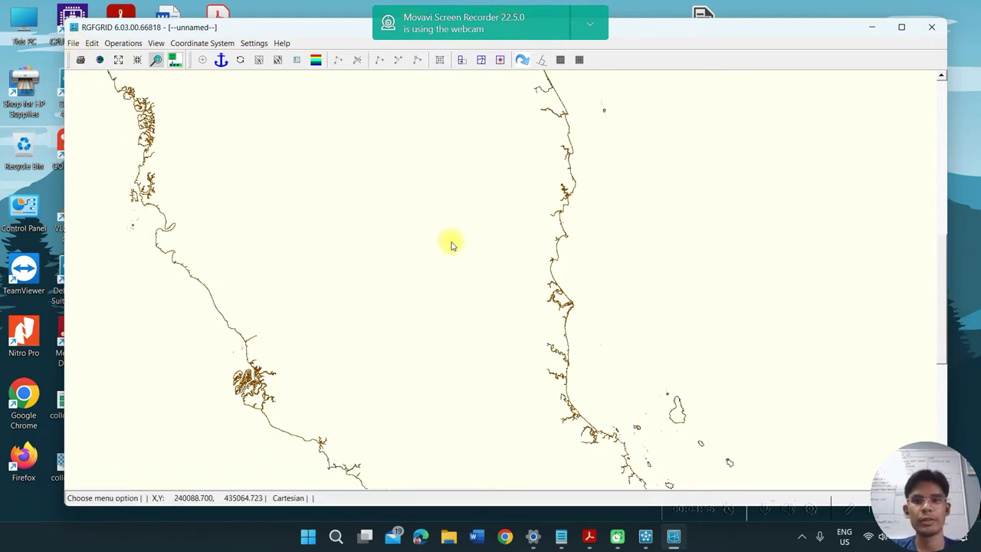
pyautogui.scroll(3, 457, 247)
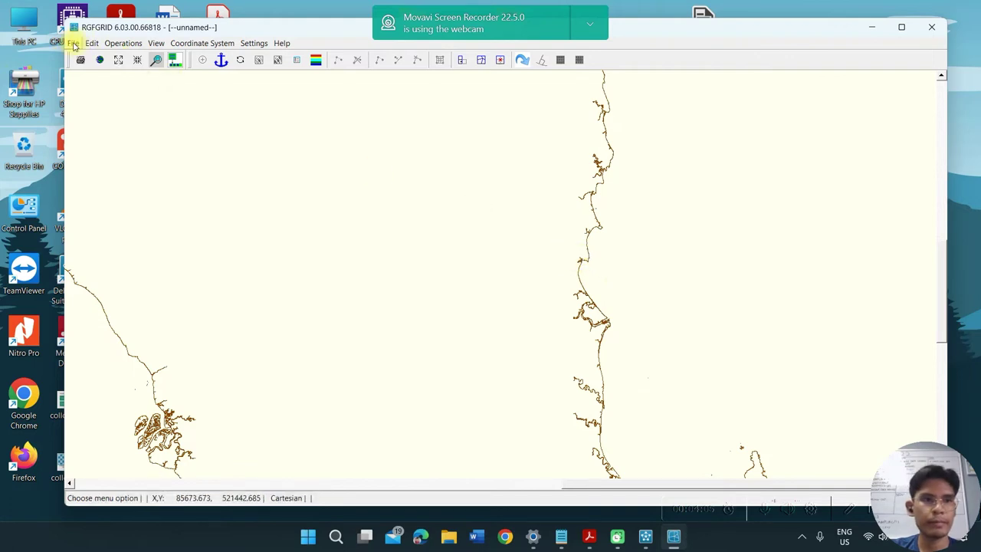
# - Convert the land boundary from Cartesian into spherical coordinates with coordinate system 1, UTM zone 48 and the spherical label change set to 1
pyautogui.click(199, 44)
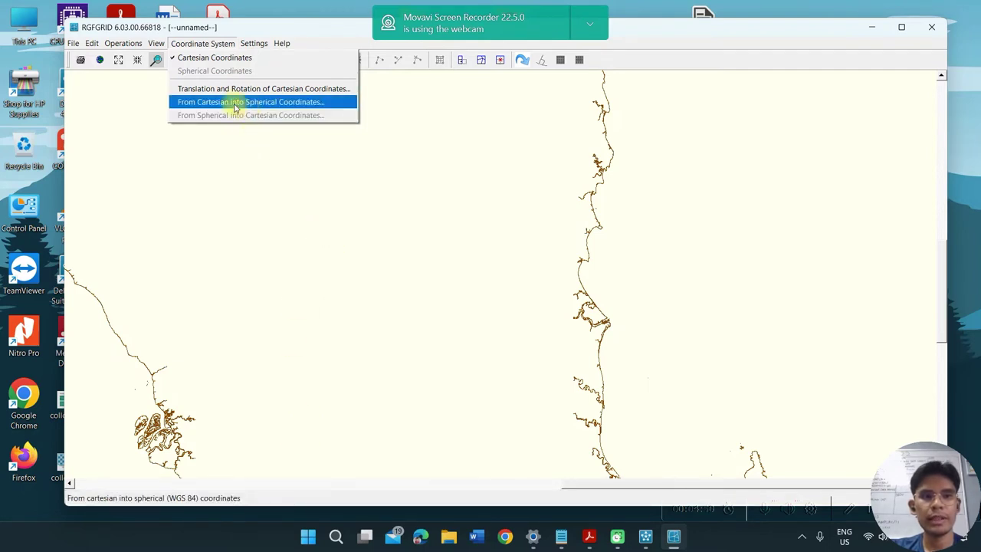
pyautogui.click(288, 104)
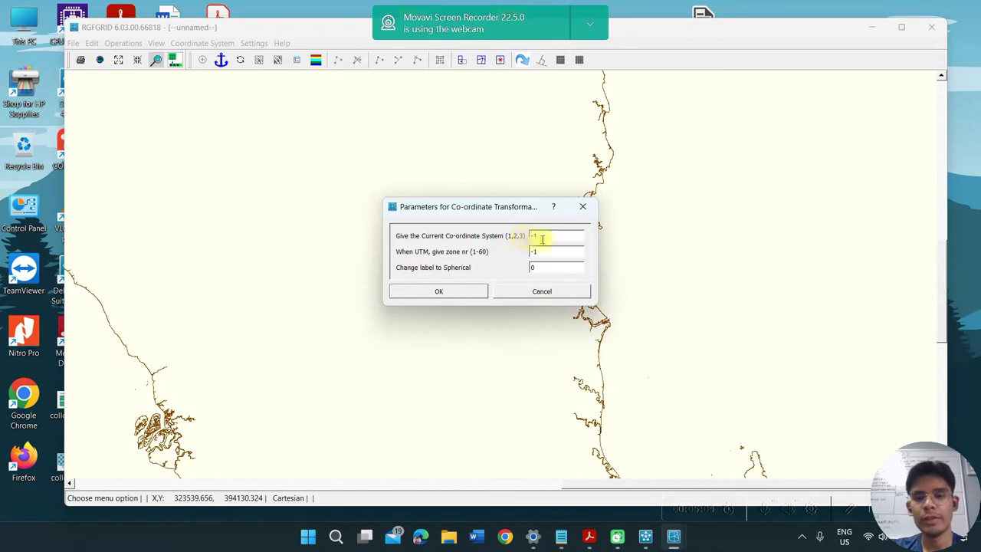
pyautogui.moveTo(554, 239)
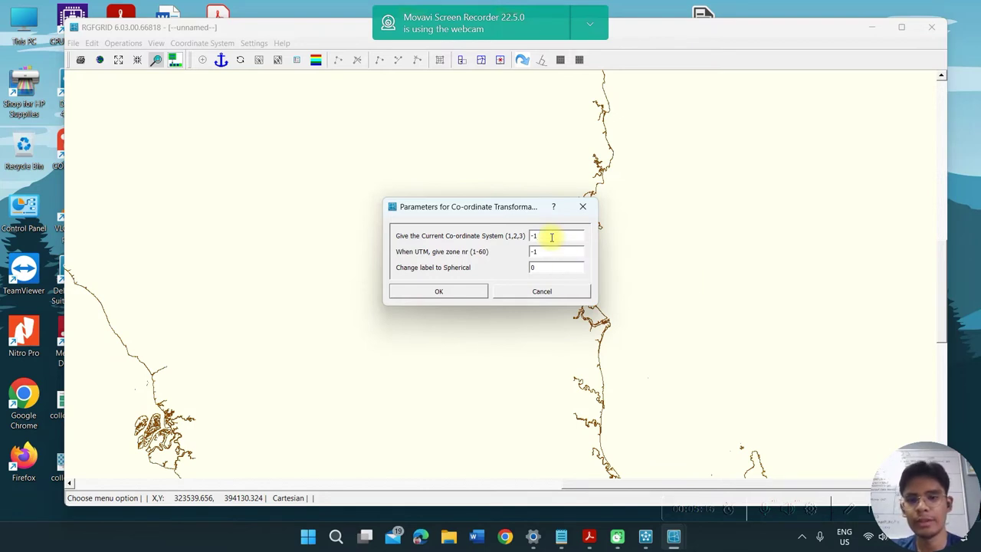
pyautogui.moveTo(547, 235); pyautogui.dragTo(539, 235)
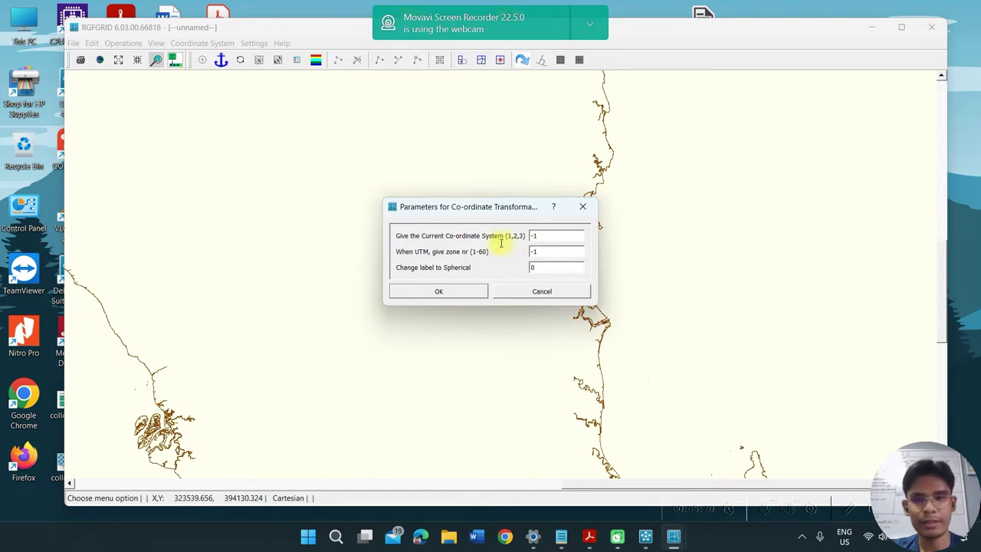
pyautogui.write('1')
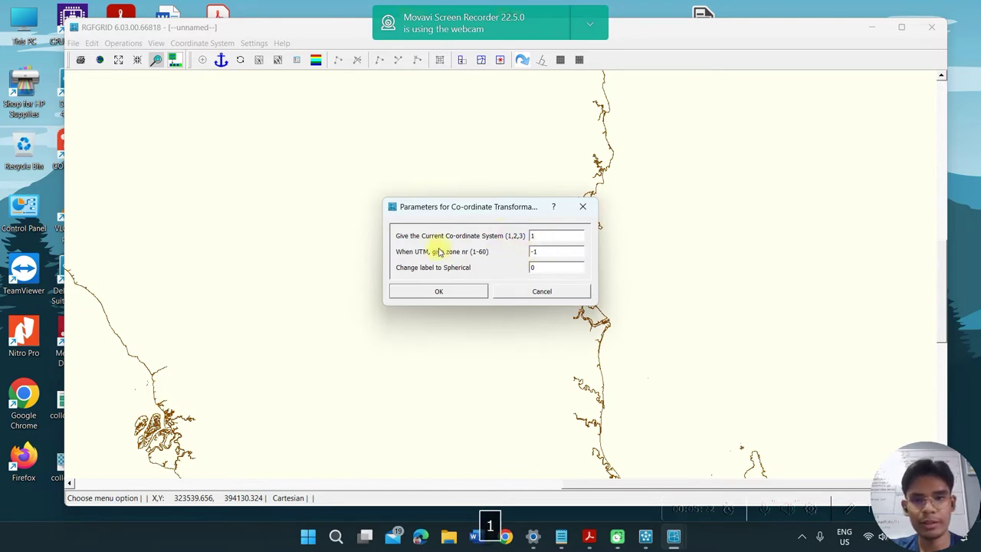
pyautogui.doubleClick(534, 251)
pyautogui.write('48')
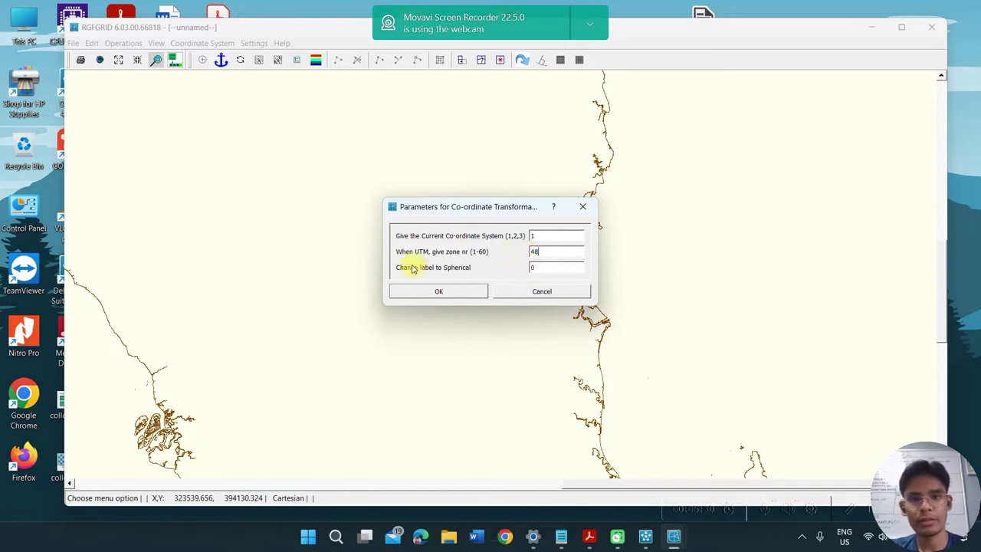
pyautogui.doubleClick(540, 267)
pyautogui.write('1')
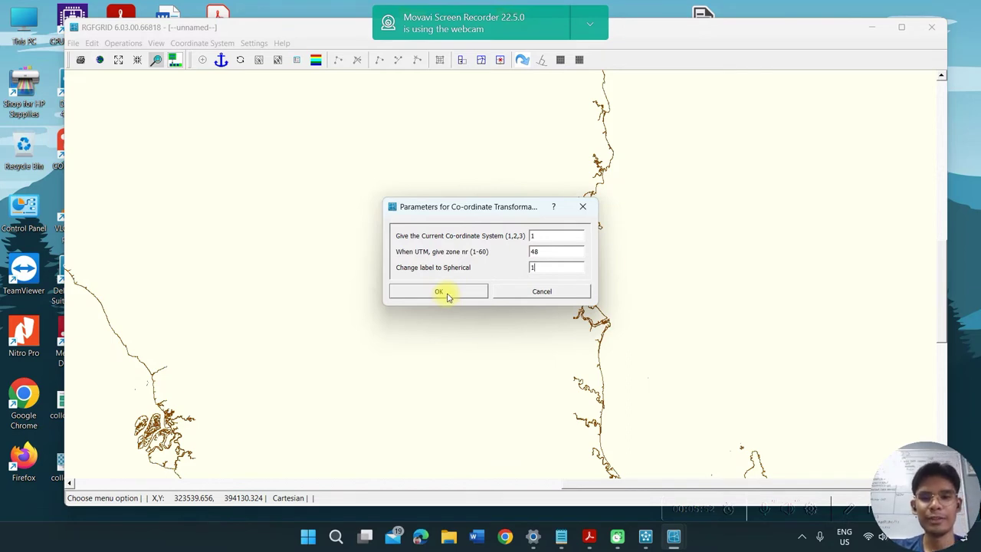
pyautogui.click(449, 297)
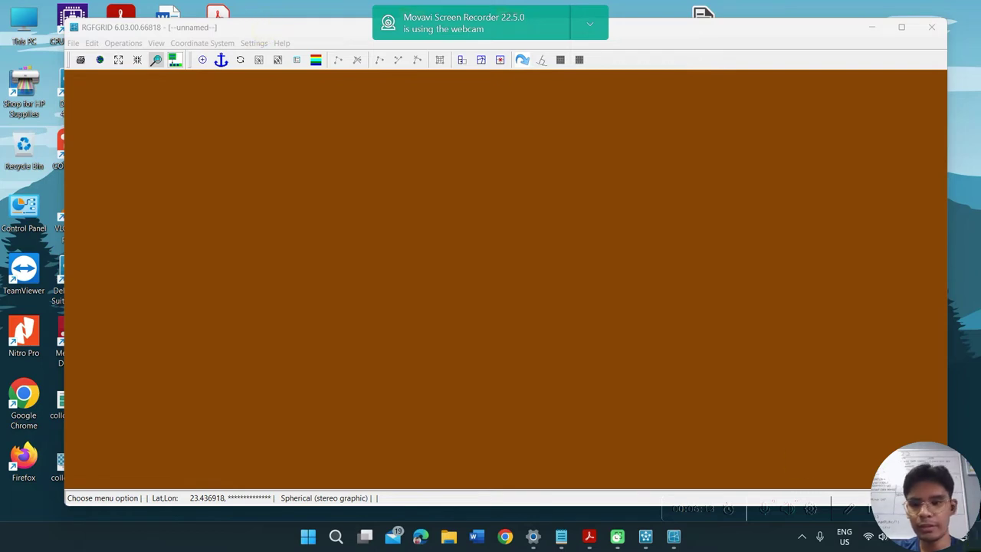
pyautogui.click(157, 30)
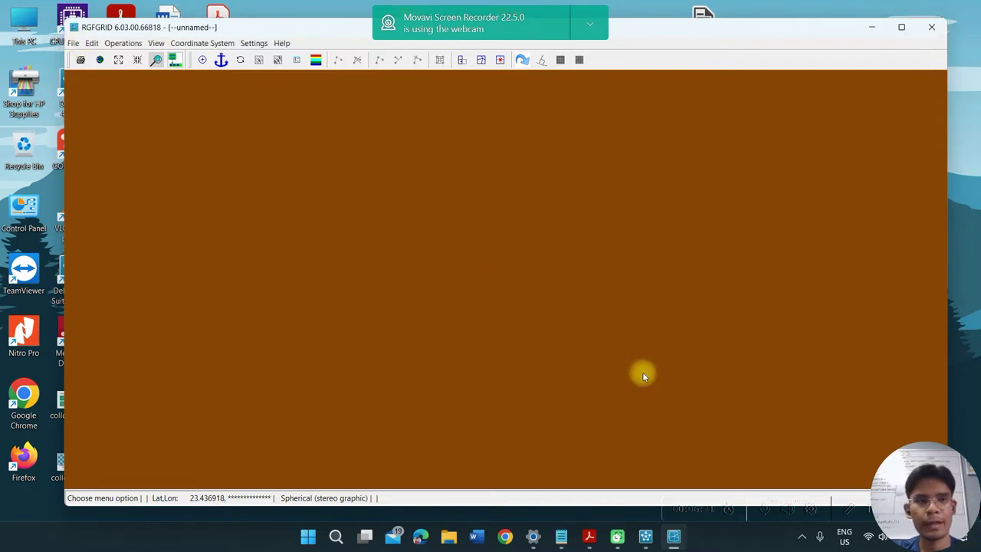
# - Start a new project and load the land boundary file polygon.ldb from the test folder
pyautogui.click(72, 44)
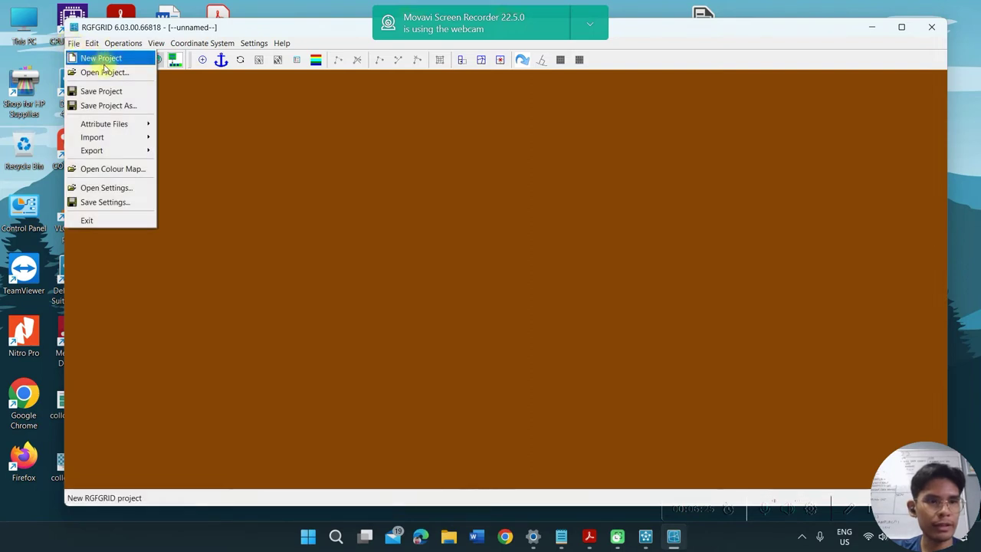
pyautogui.click(103, 59)
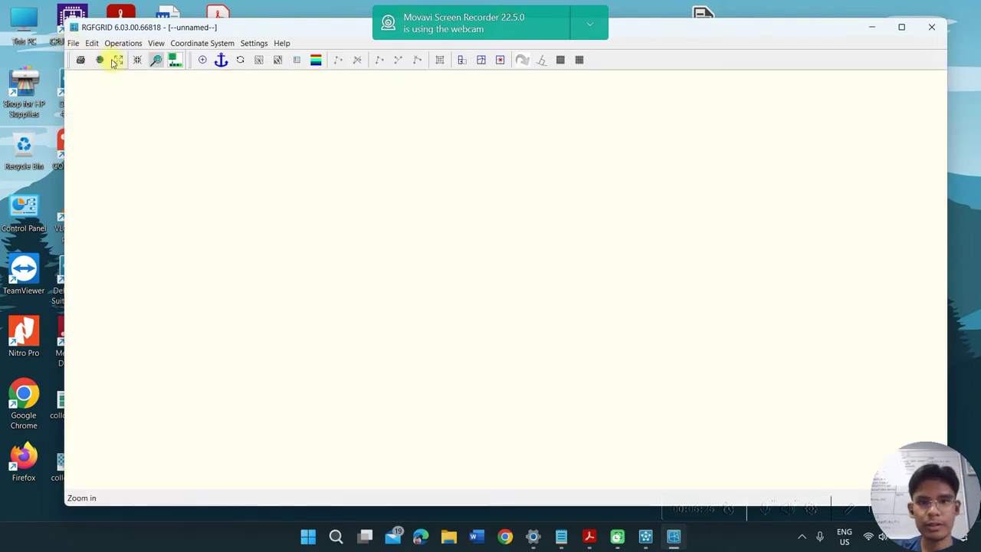
pyautogui.click(73, 43)
pyautogui.moveTo(133, 128)
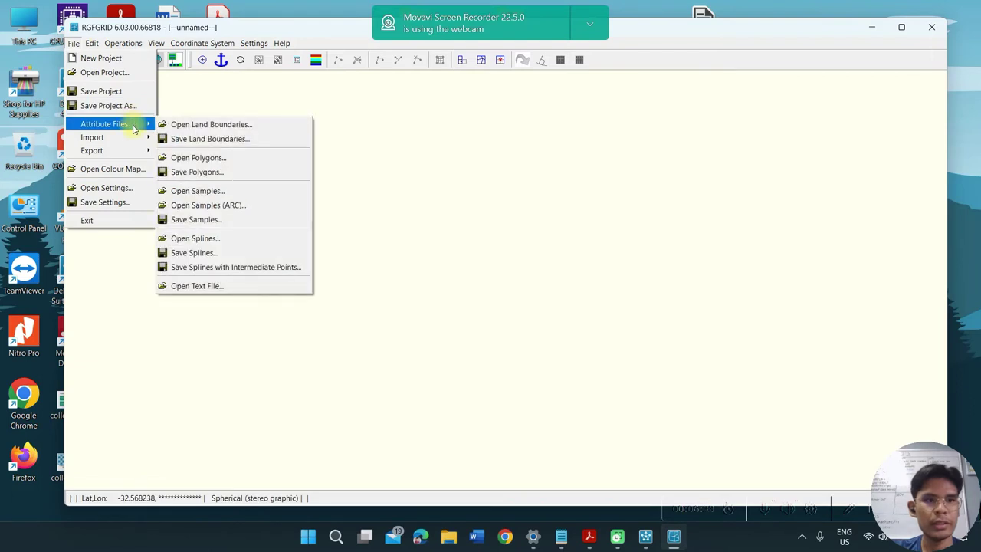
pyautogui.click(185, 125)
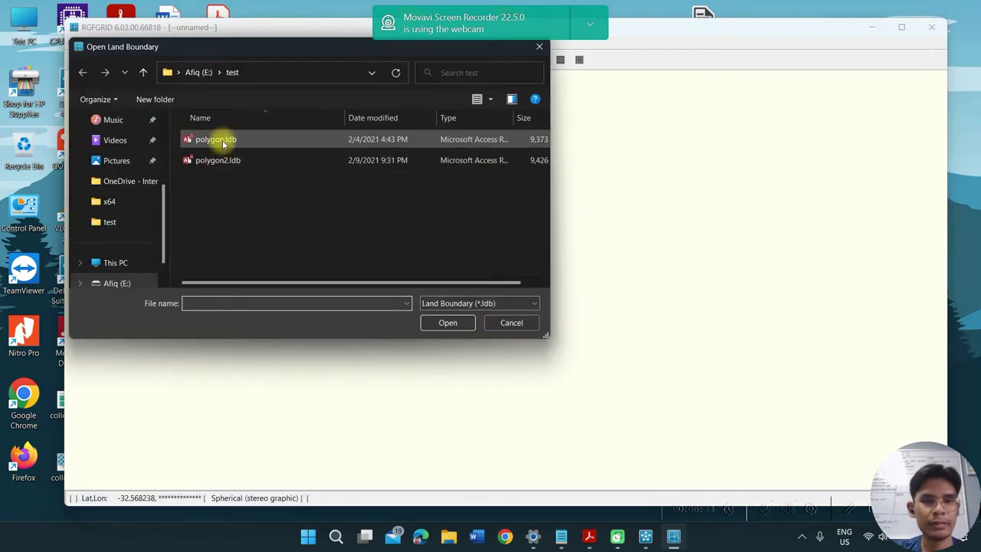
pyautogui.doubleClick(222, 140)
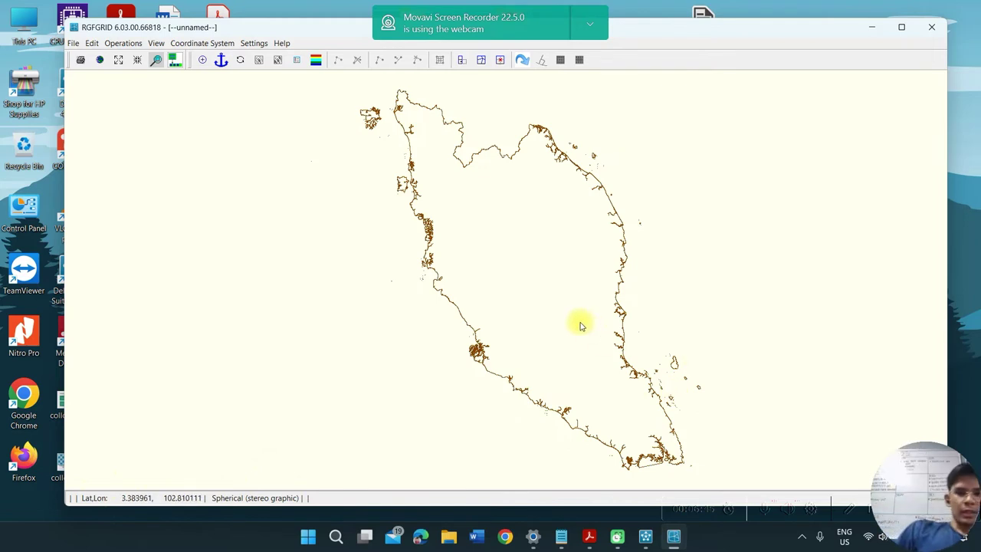
# - Draw a two-point, nearly horizontal spline from inland across the east coast out to sea as the northern edge of the grid area
pyautogui.scroll(1, 635, 356)
pyautogui.scroll(8, 635, 349)
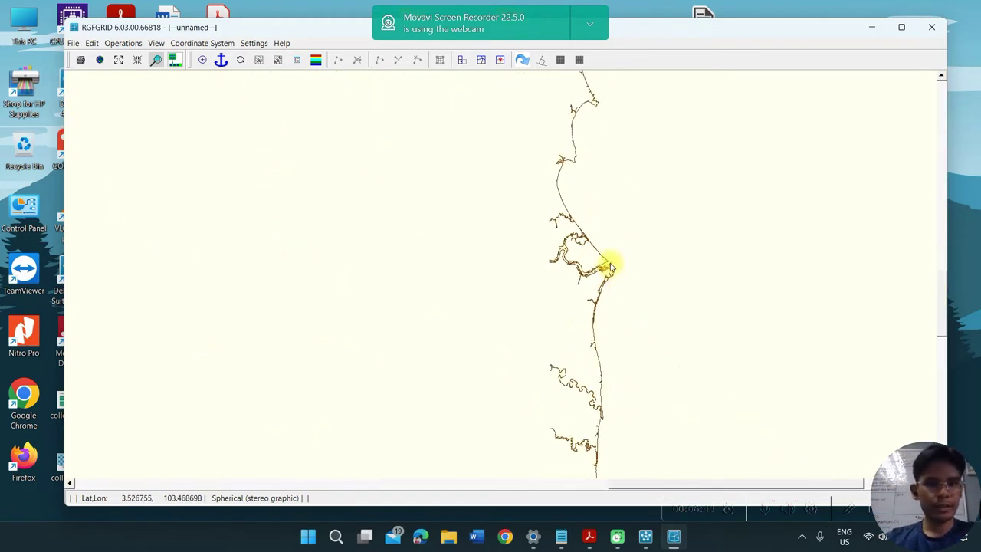
pyautogui.moveTo(610, 269); pyautogui.dragTo(598, 379)
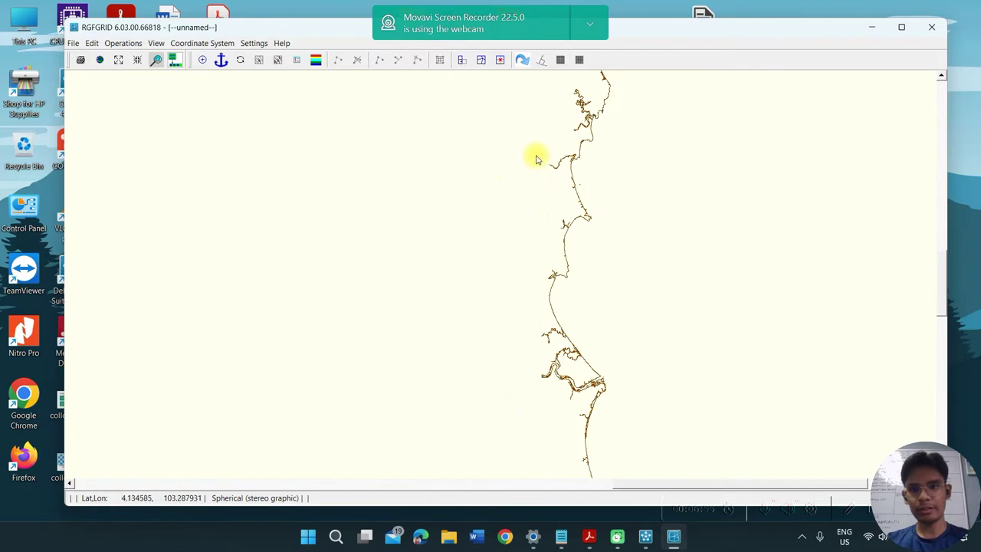
pyautogui.click(91, 45)
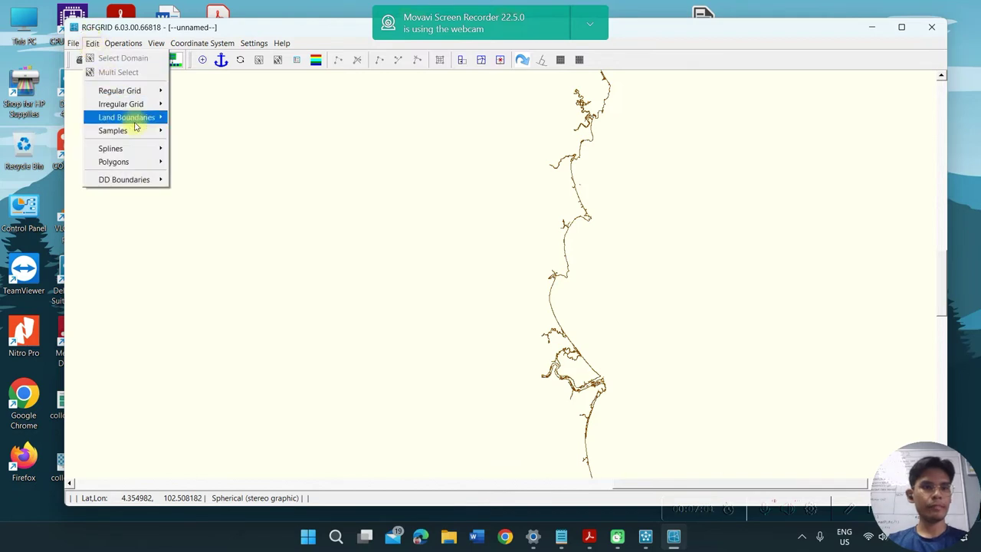
pyautogui.moveTo(152, 150)
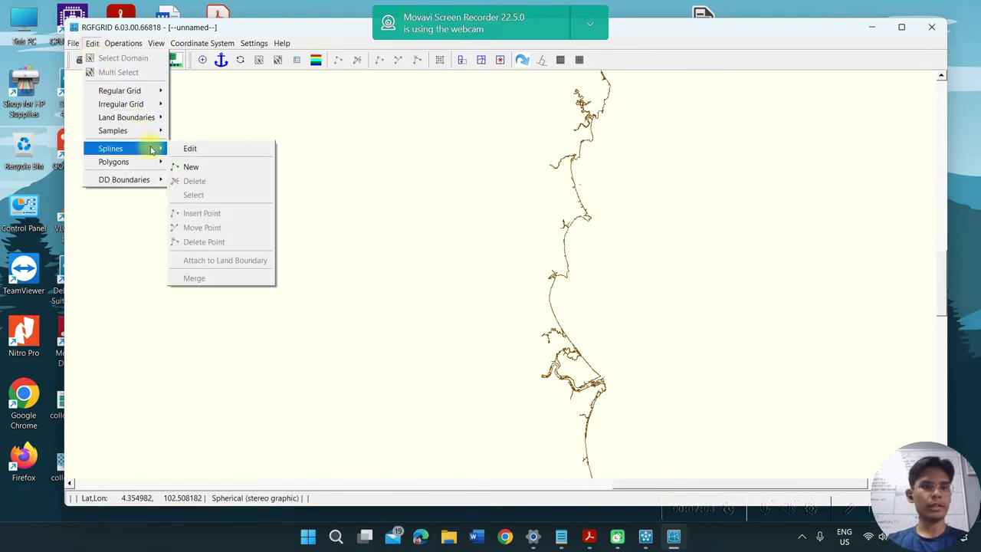
pyautogui.click(221, 168)
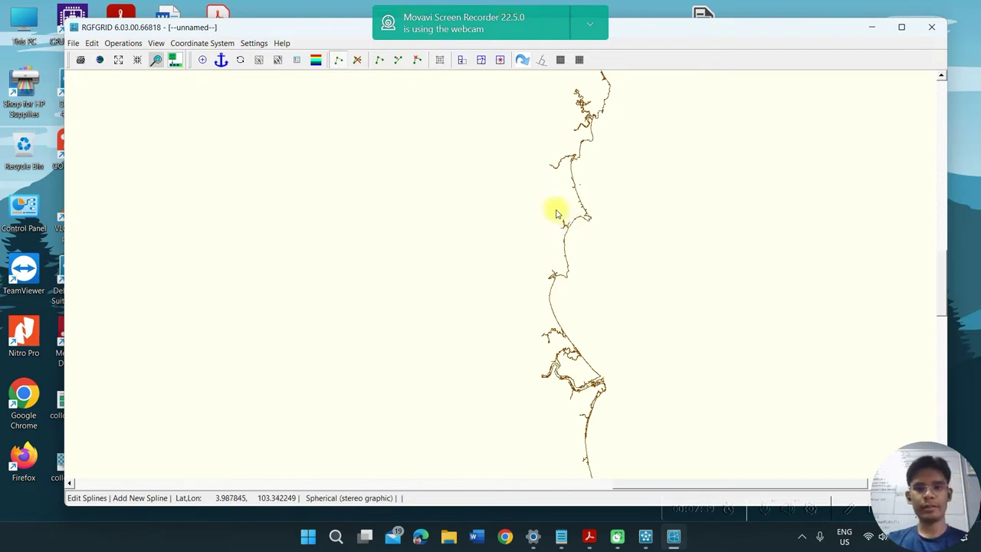
pyautogui.click(506, 200)
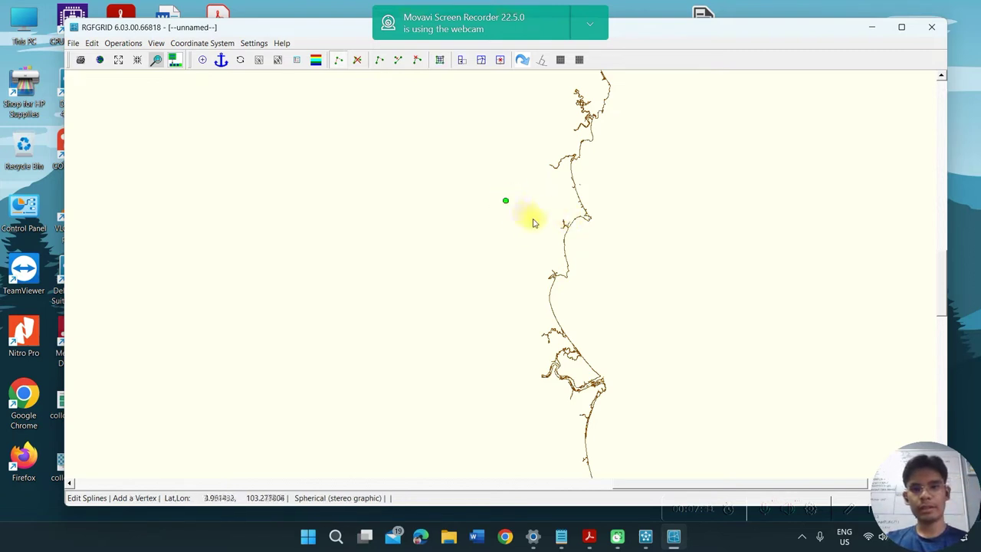
pyautogui.click(870, 196)
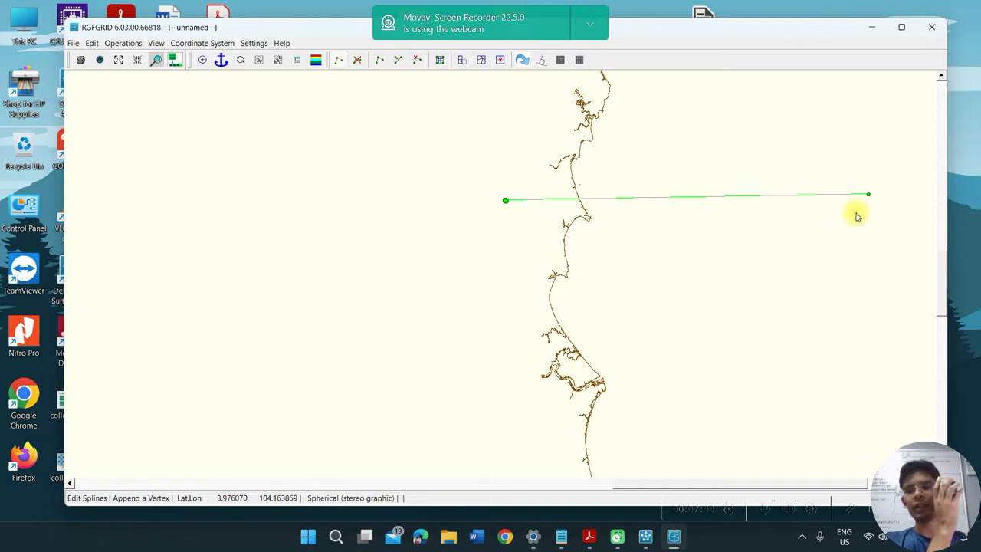
pyautogui.rightClick(856, 217)
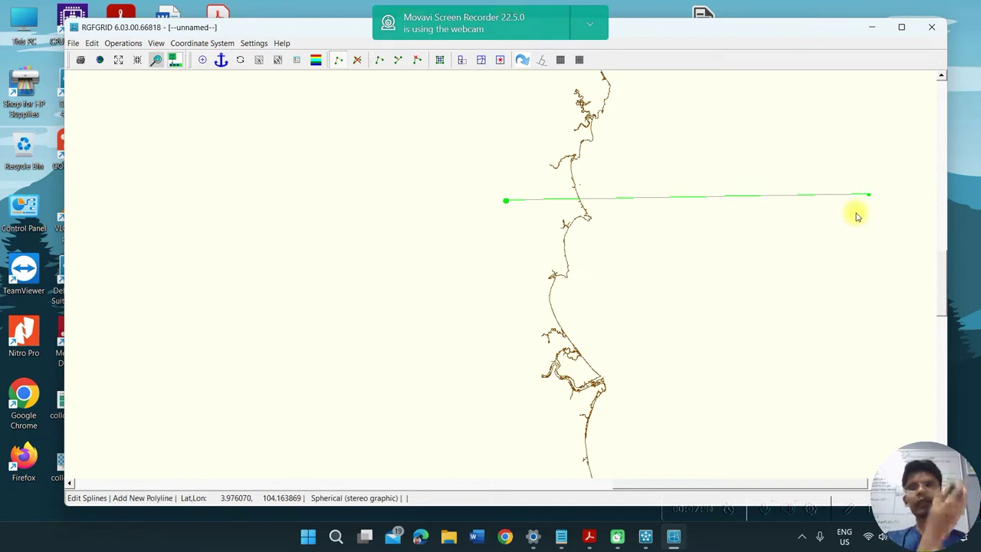
# - Draw a two-point, nearly vertical spline inland of the east coast, crossing the northern spline near its western end
pyautogui.click(515, 184)
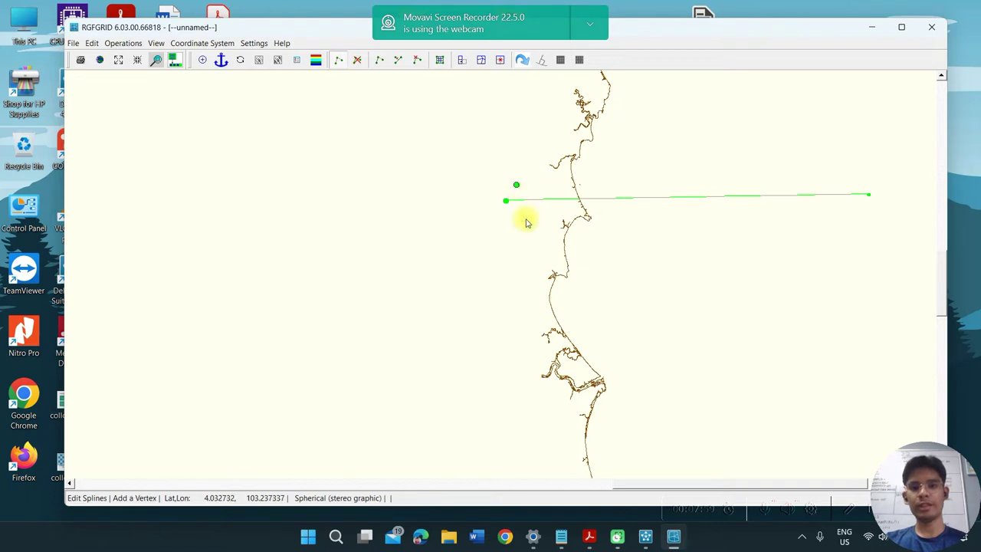
pyautogui.click(531, 427)
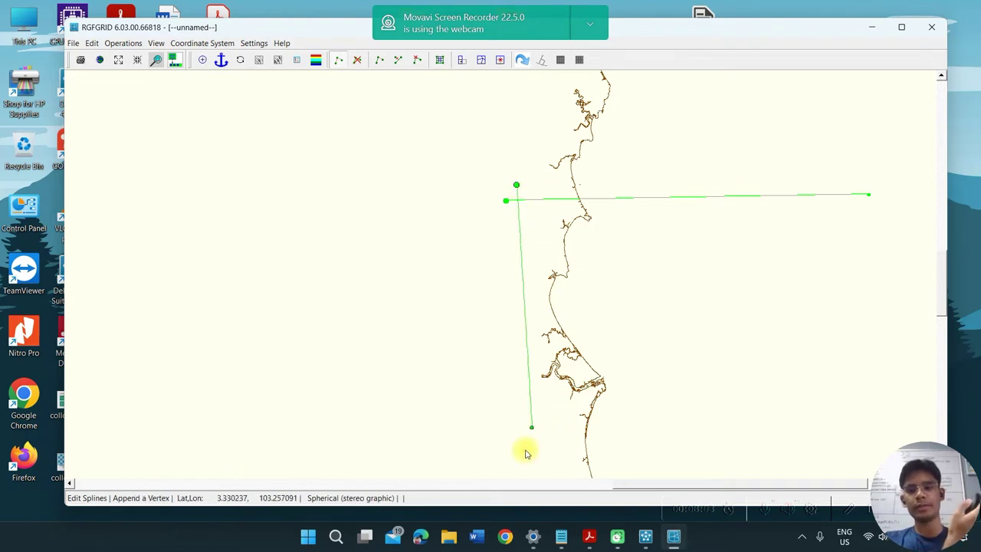
pyautogui.rightClick(525, 453)
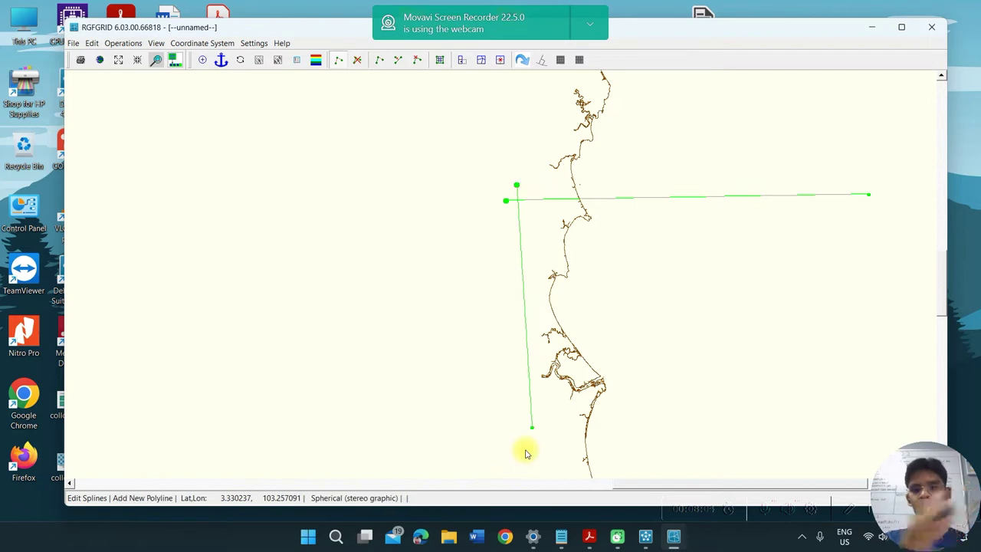
# - Draw the southern and offshore eastern splines so that all four splines cross each other and enclose the coastal area
pyautogui.click(515, 419)
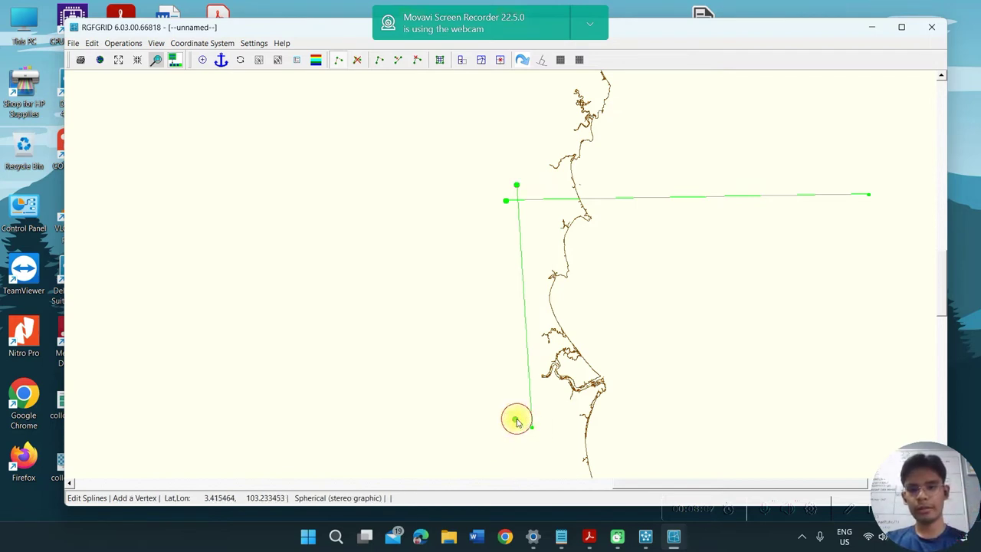
pyautogui.click(883, 417)
pyautogui.rightClick(884, 417)
pyautogui.click(845, 181)
pyautogui.click(856, 426)
pyautogui.rightClick(869, 425)
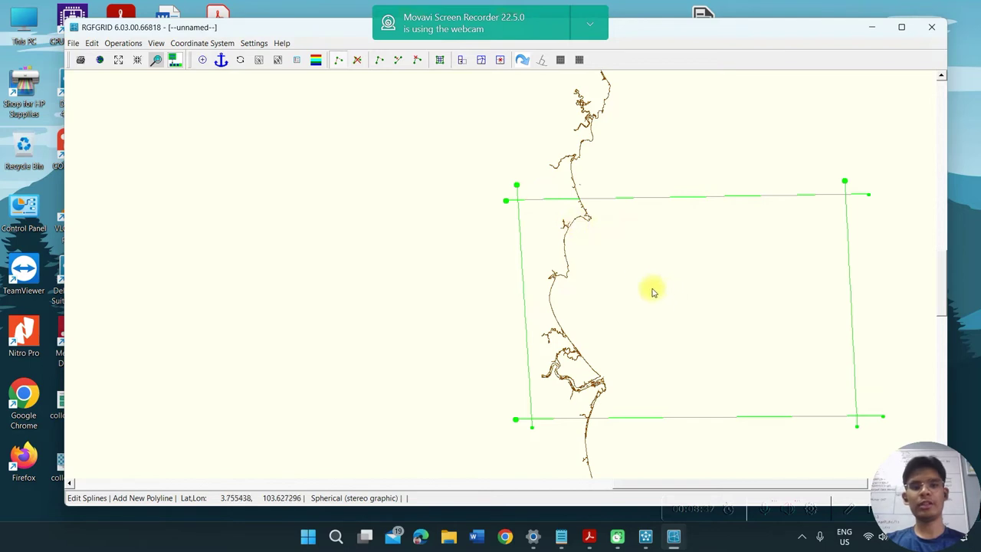
# - Change the four crossing splines into a regular grid
pyautogui.click(124, 43)
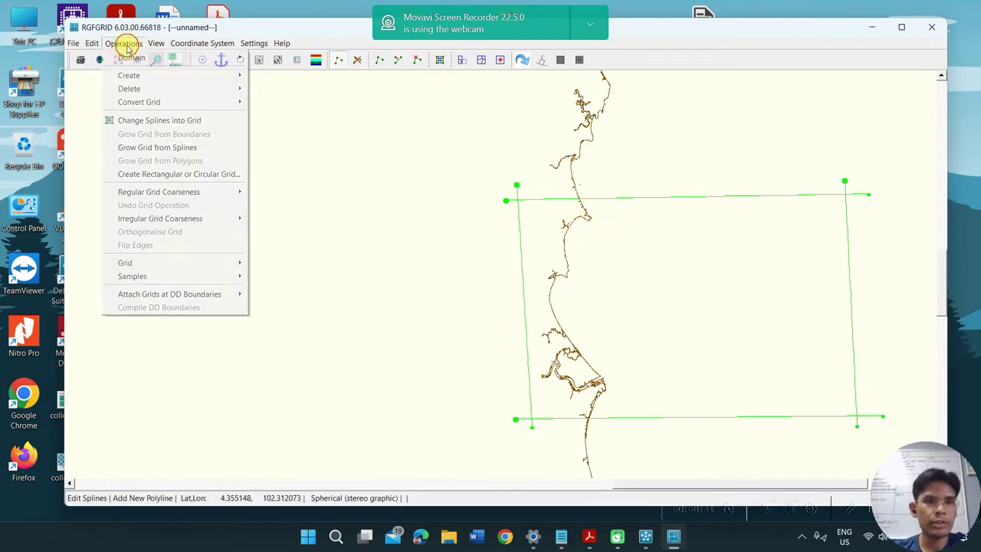
pyautogui.click(154, 125)
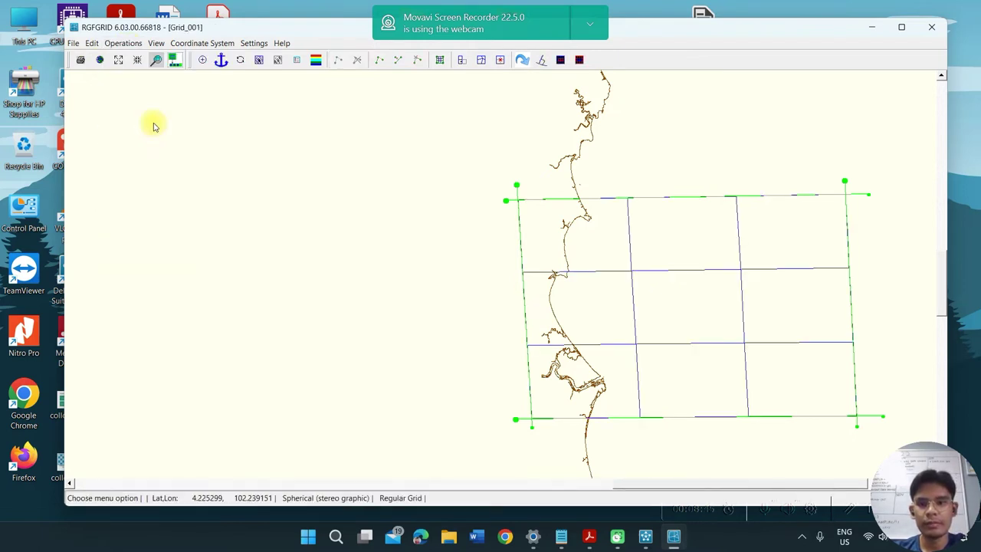
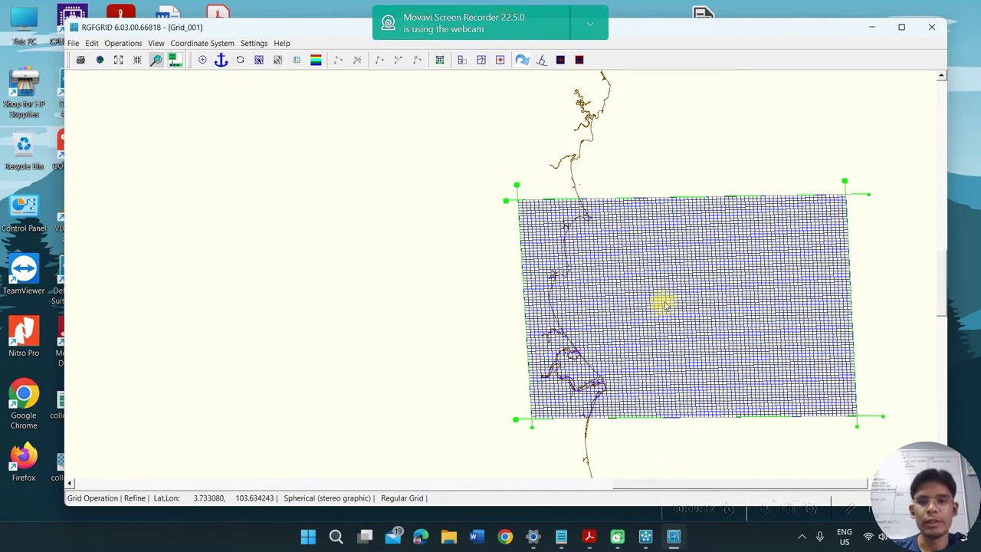
# - Place the anchor on a grid node offshore and measure the distance to the neighbouring node of the refined grid
pyautogui.scroll(1, 679, 300)
pyautogui.scroll(3, 678, 300)
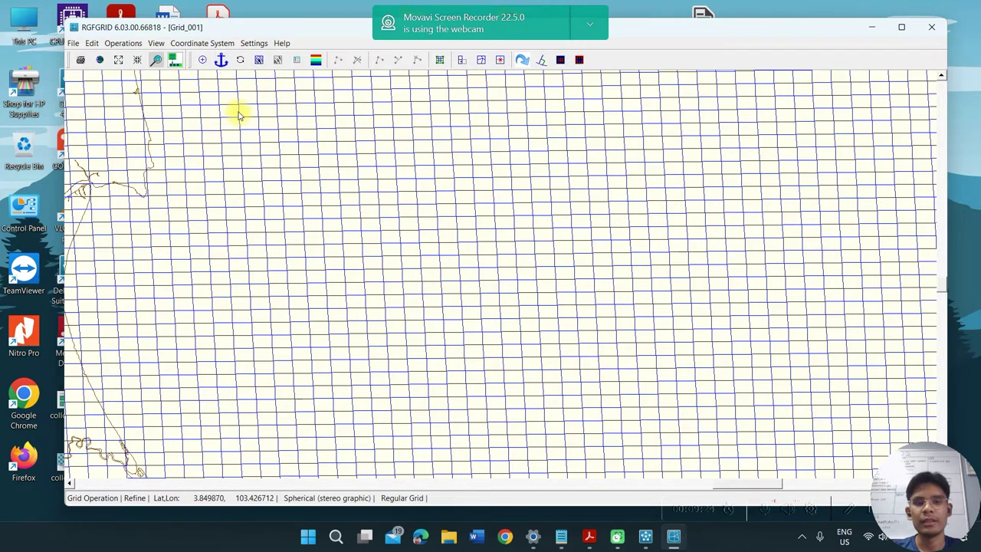
pyautogui.click(222, 61)
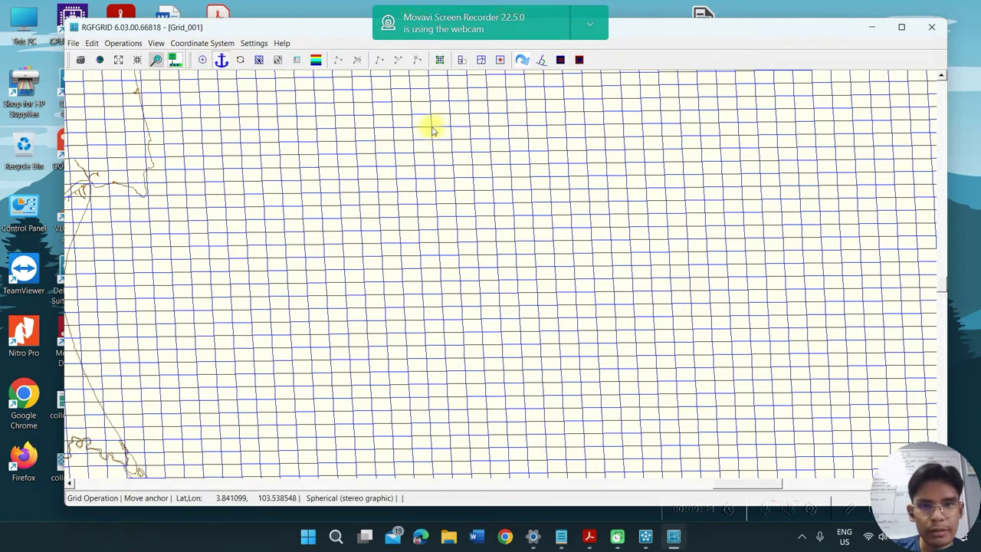
pyautogui.press('a')
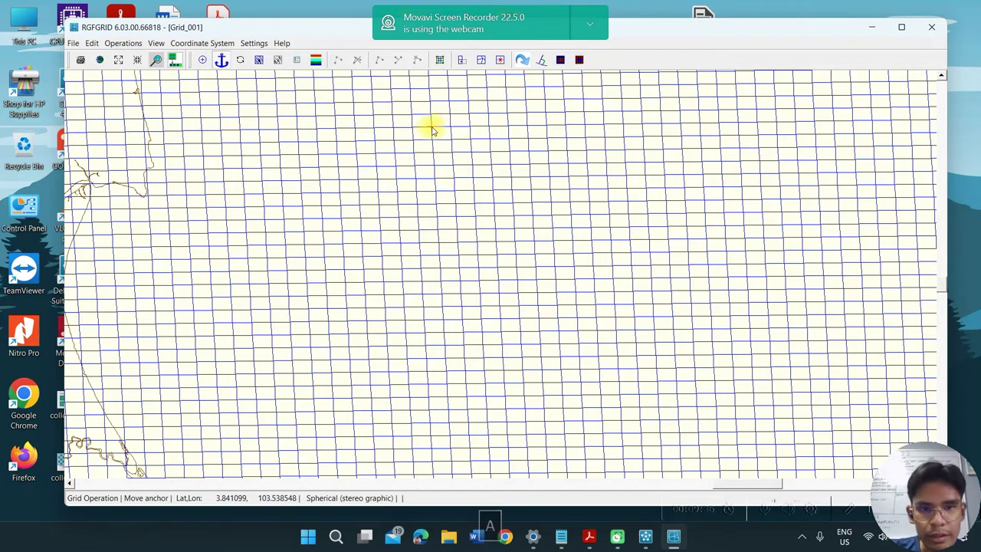
pyautogui.scroll(3, 431, 129)
pyautogui.scroll(3, 432, 129)
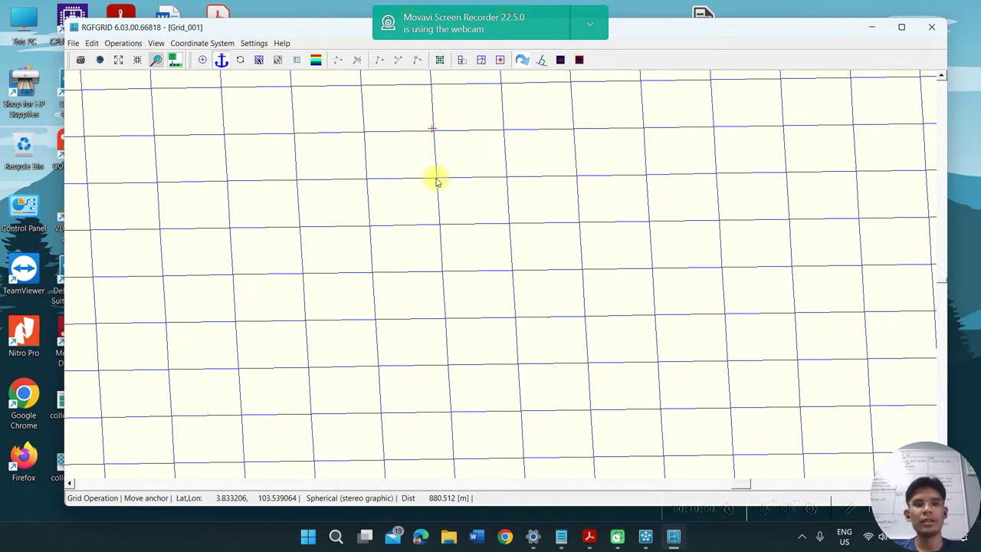
# - Refine the regular grid by one more level and check the distance from the anchor to the neighbouring node
pyautogui.click(130, 43)
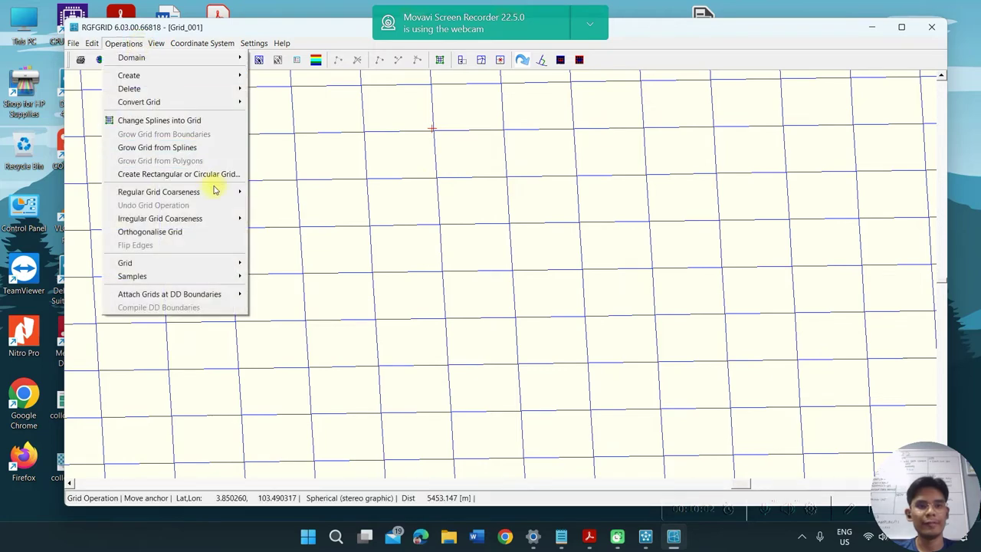
pyautogui.moveTo(214, 191)
pyautogui.click(265, 192)
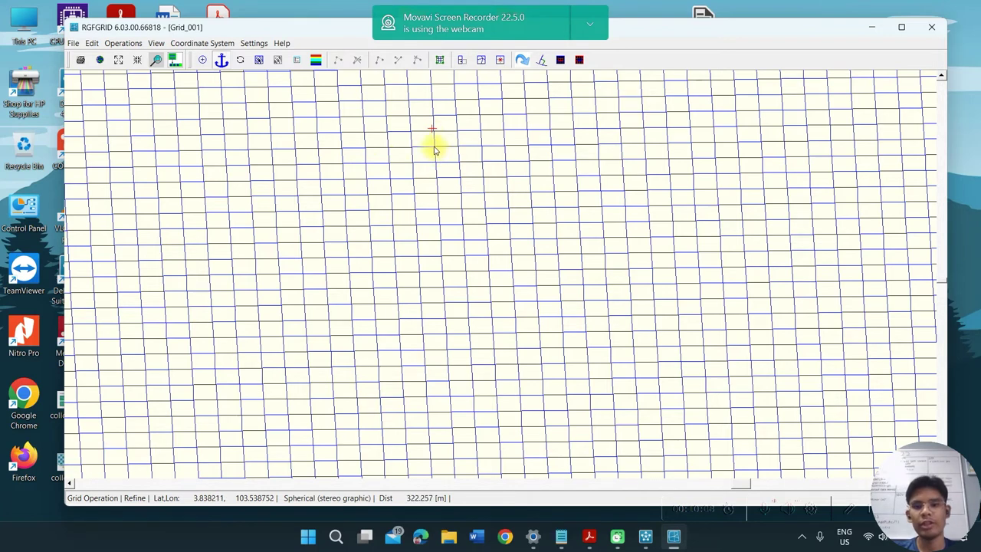
# - Derefine the regular grid by one level to take back the last refinement
pyautogui.click(74, 45)
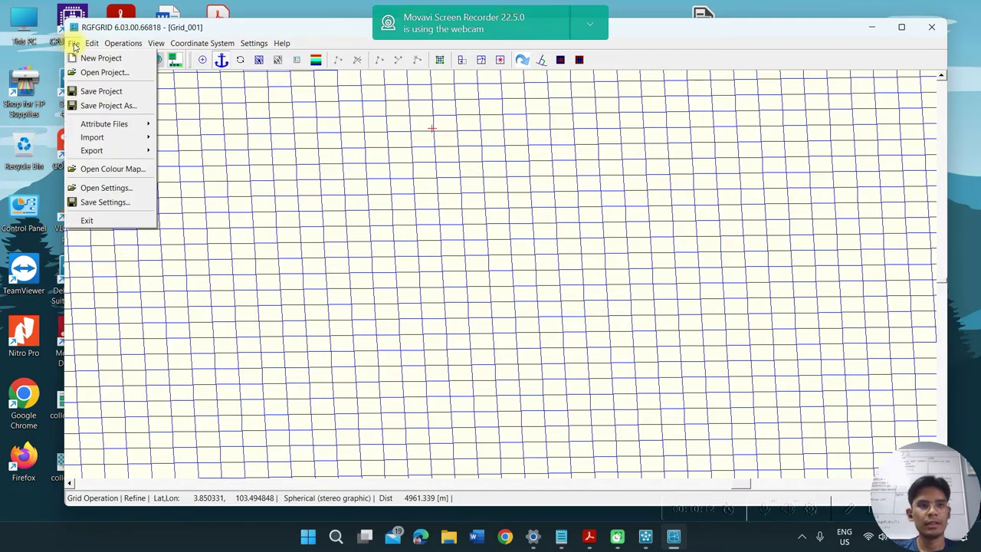
pyautogui.click(73, 45)
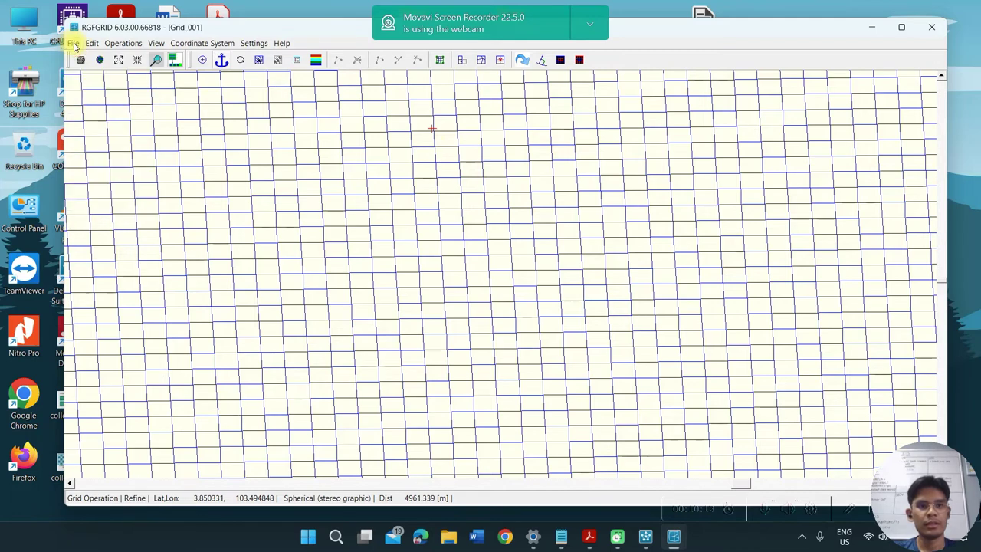
pyautogui.click(124, 45)
pyautogui.moveTo(229, 192)
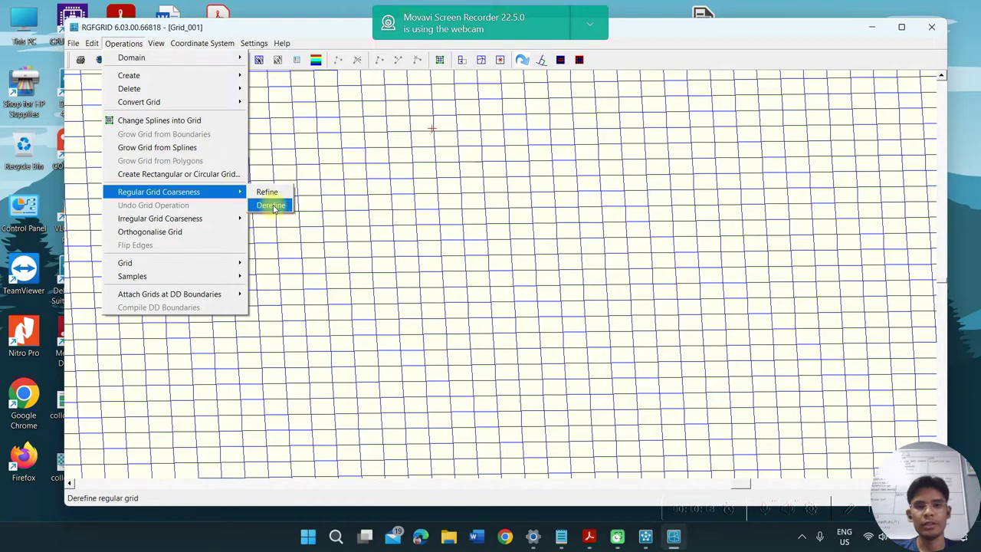
pyautogui.click(272, 205)
# - Start a new polygon just north of the grid and place its first six vertices southward along the northern coastline
pyautogui.scroll(-5, 273, 168)
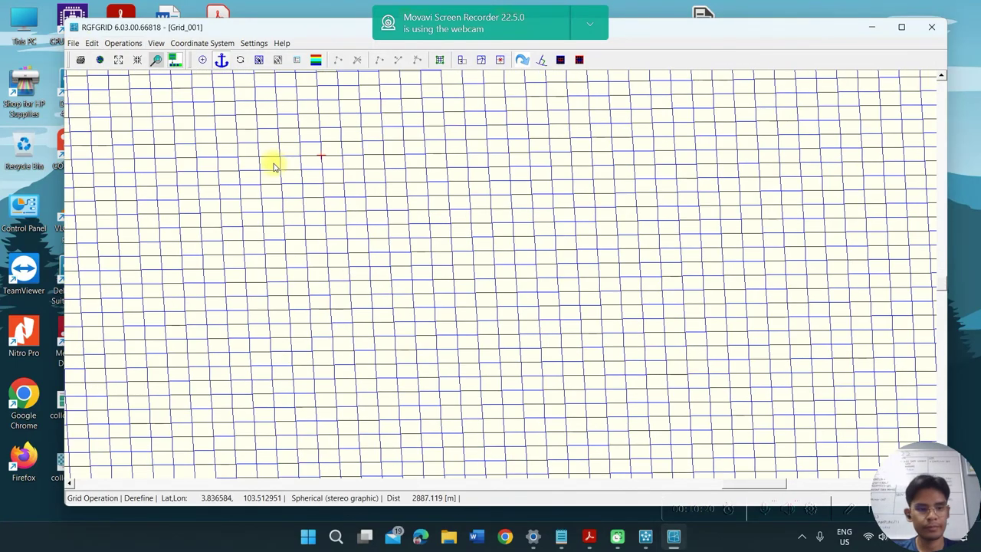
pyautogui.scroll(-3, 274, 163)
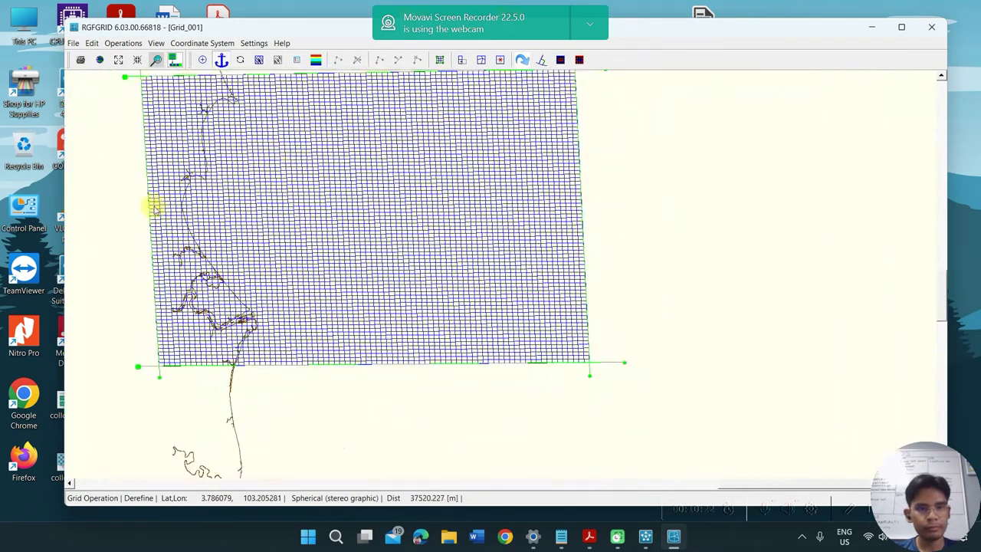
pyautogui.moveTo(149, 204); pyautogui.dragTo(279, 286)
pyautogui.scroll(3, 360, 283)
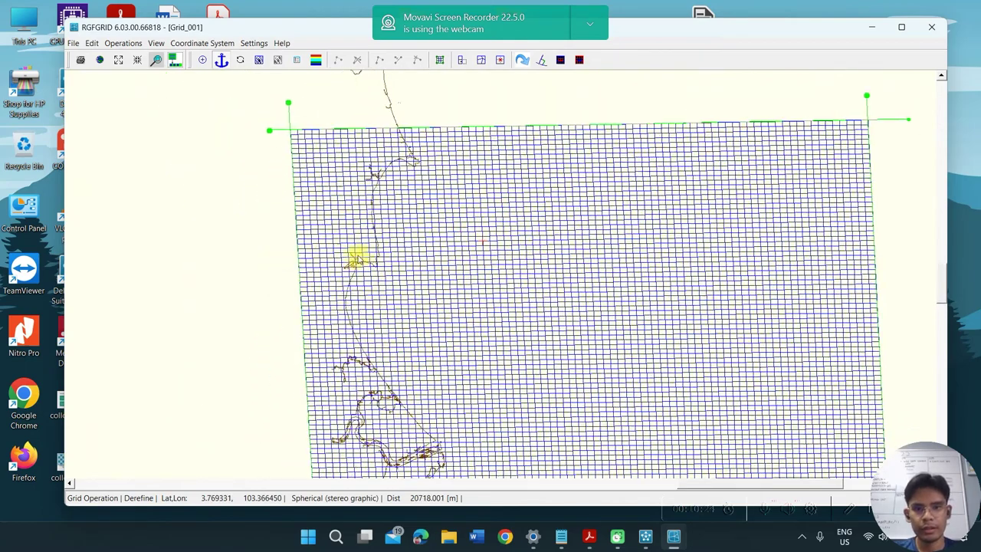
pyautogui.scroll(-1, 357, 246)
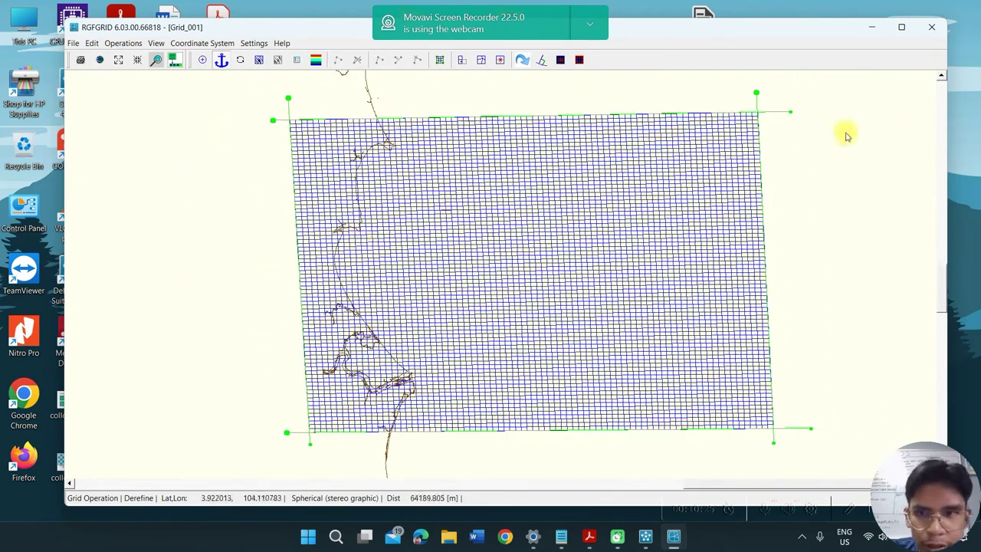
pyautogui.click(901, 27)
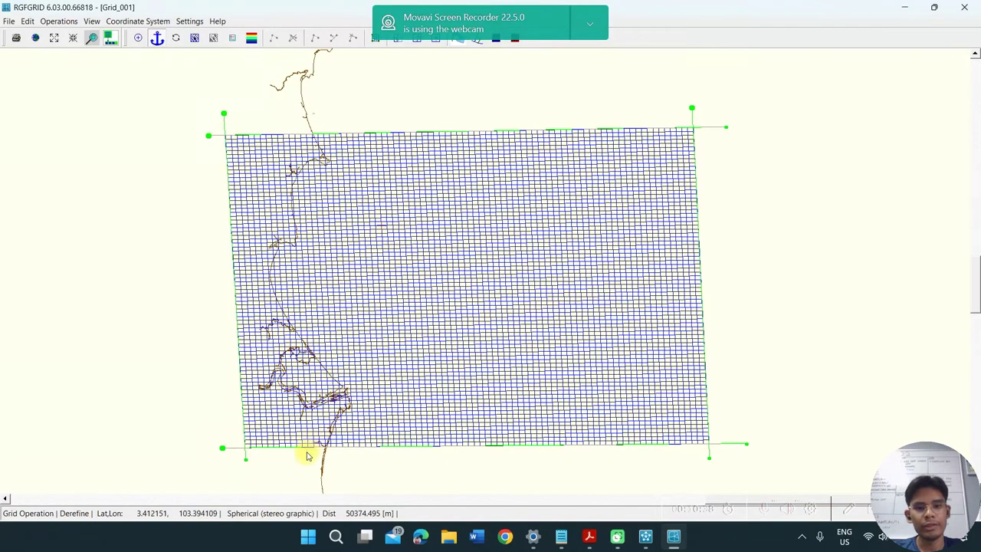
pyautogui.scroll(1, 300, 169)
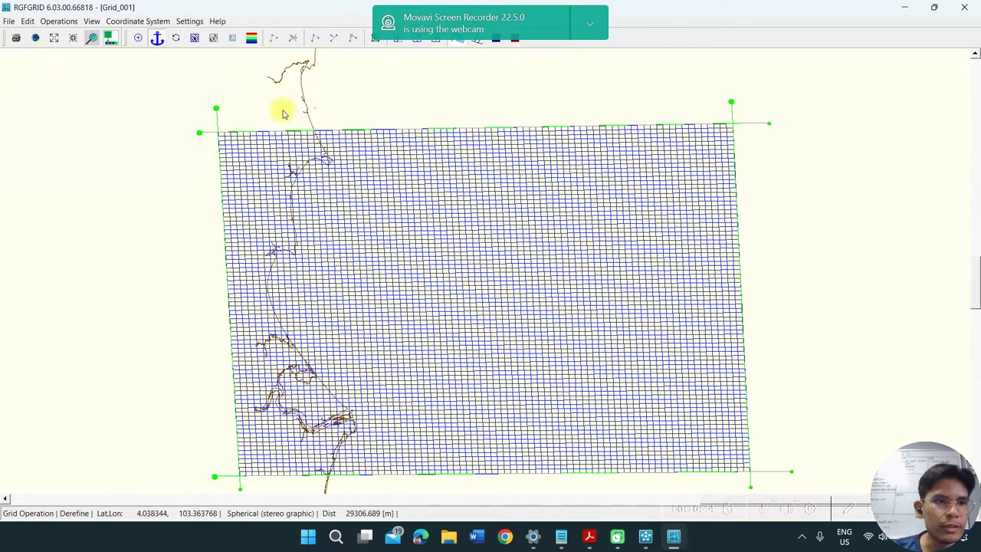
pyautogui.click(67, 21)
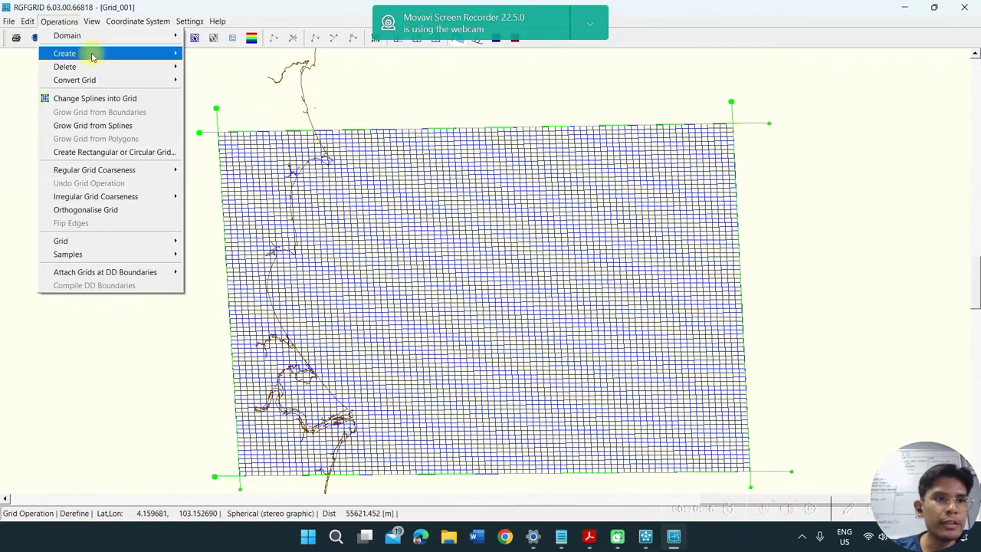
pyautogui.moveTo(25, 21)
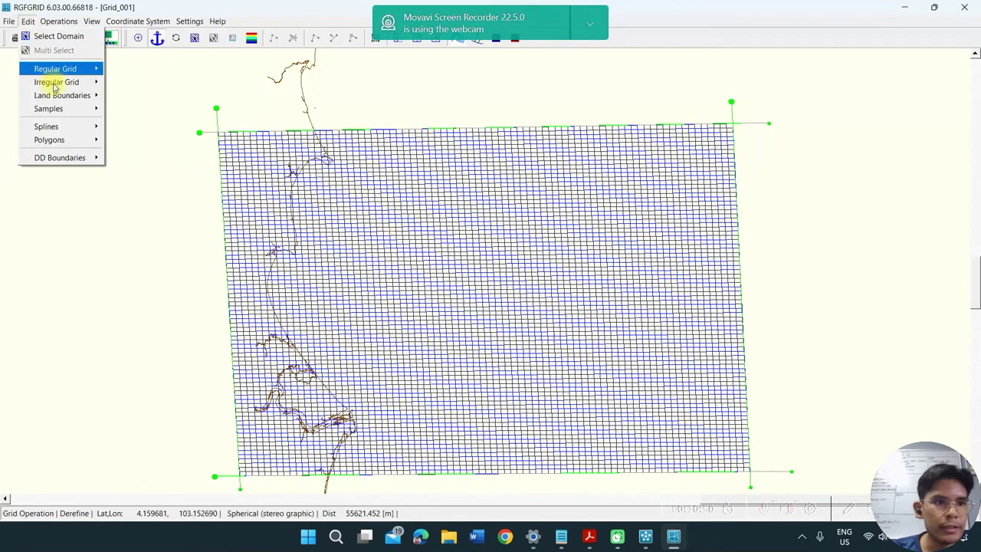
pyautogui.moveTo(71, 145)
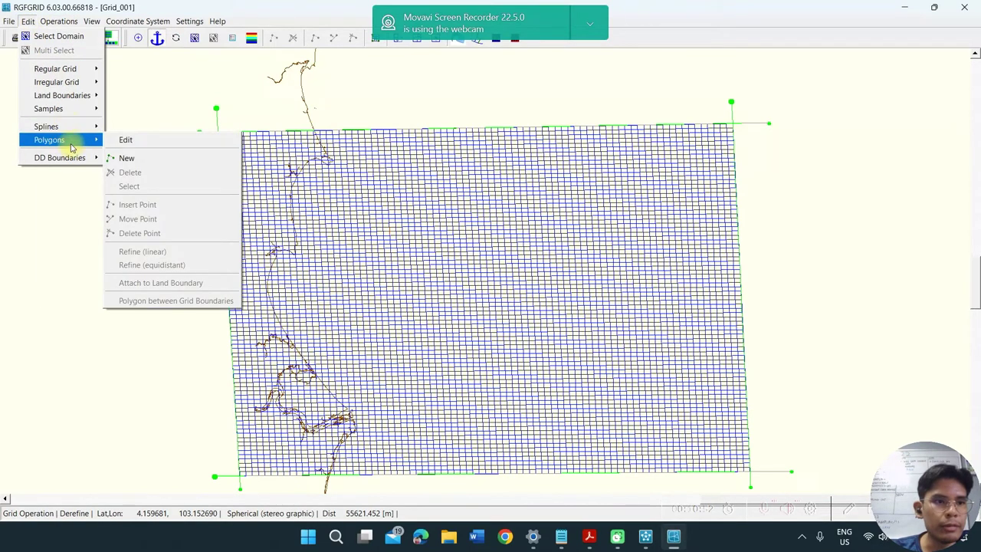
pyautogui.click(144, 167)
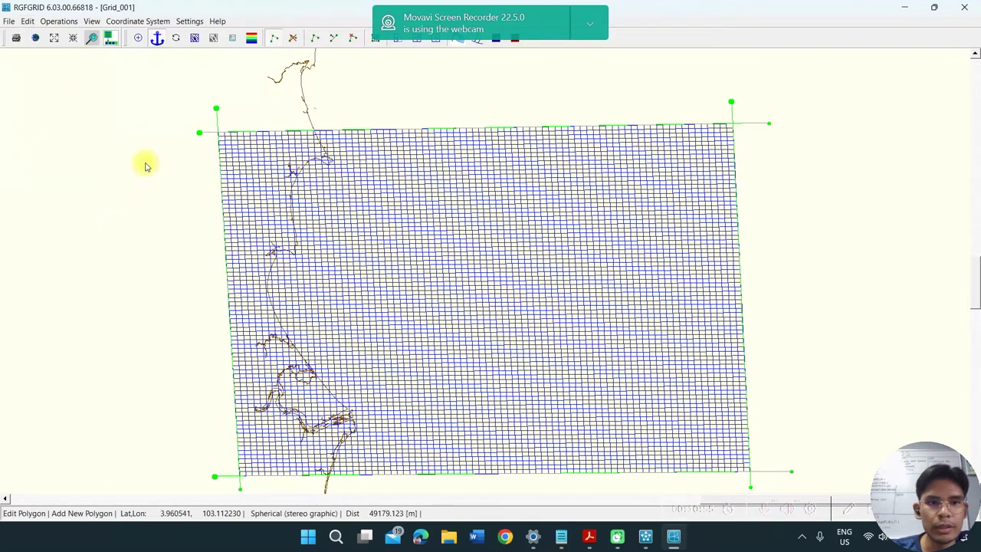
pyautogui.click(298, 114)
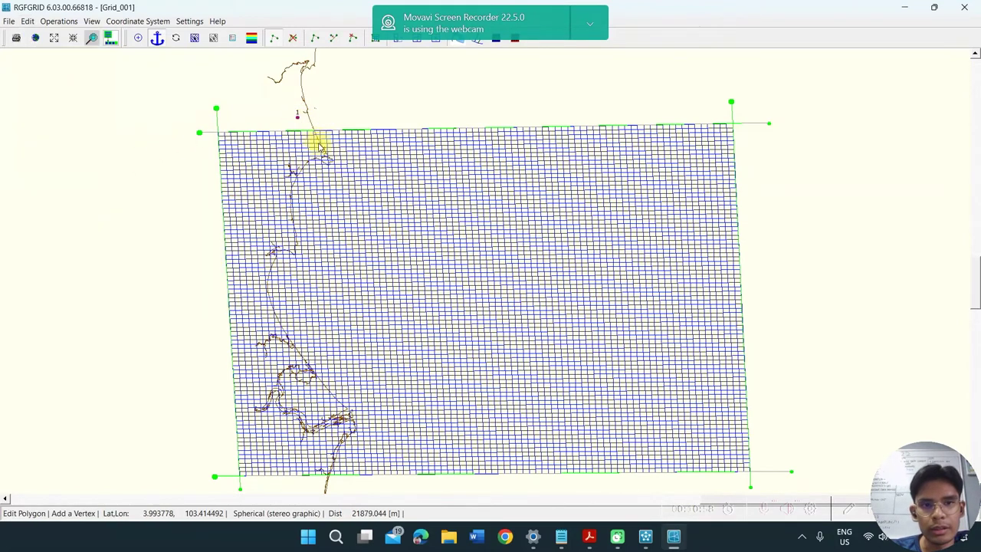
pyautogui.click(315, 141)
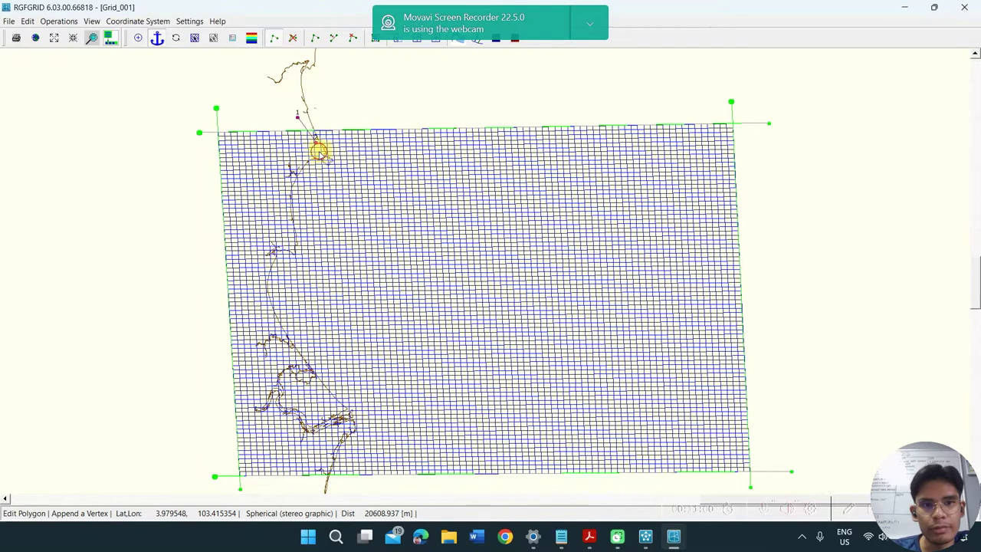
pyautogui.click(320, 153)
pyautogui.click(294, 164)
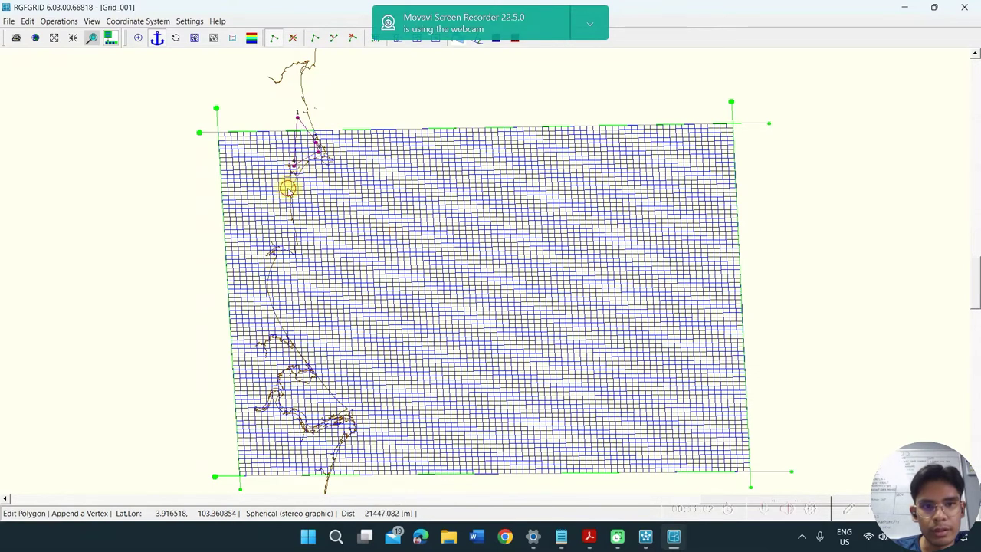
pyautogui.click(288, 187)
pyautogui.click(285, 211)
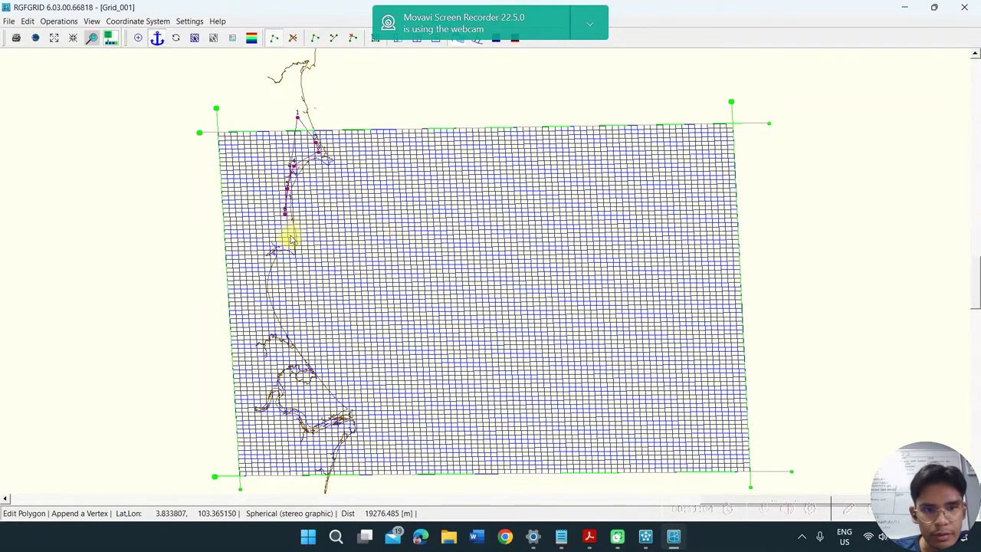
# - Continue the polygon with vertices 7 to 15 along the middle coastline down to the southern river mouth
pyautogui.click(290, 235)
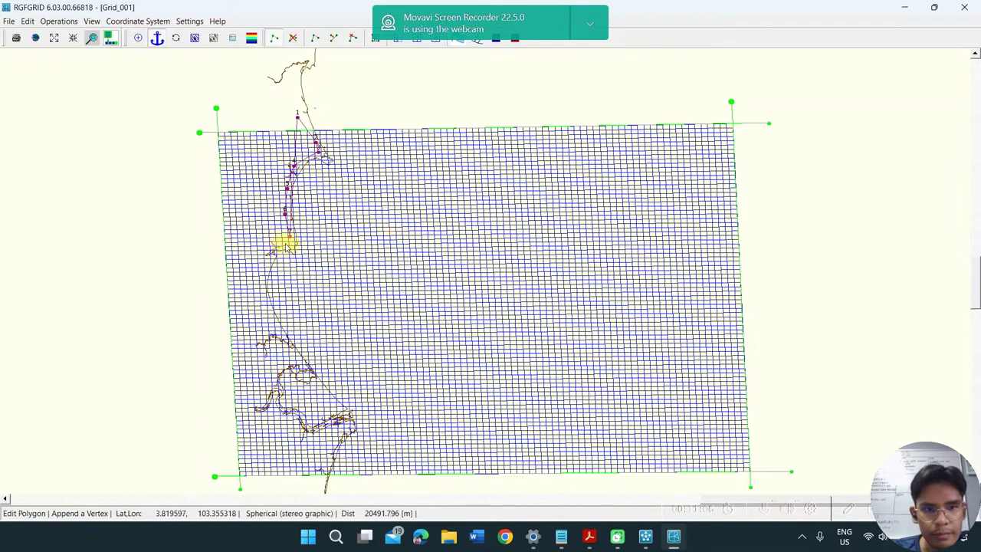
pyautogui.click(284, 243)
pyautogui.click(267, 253)
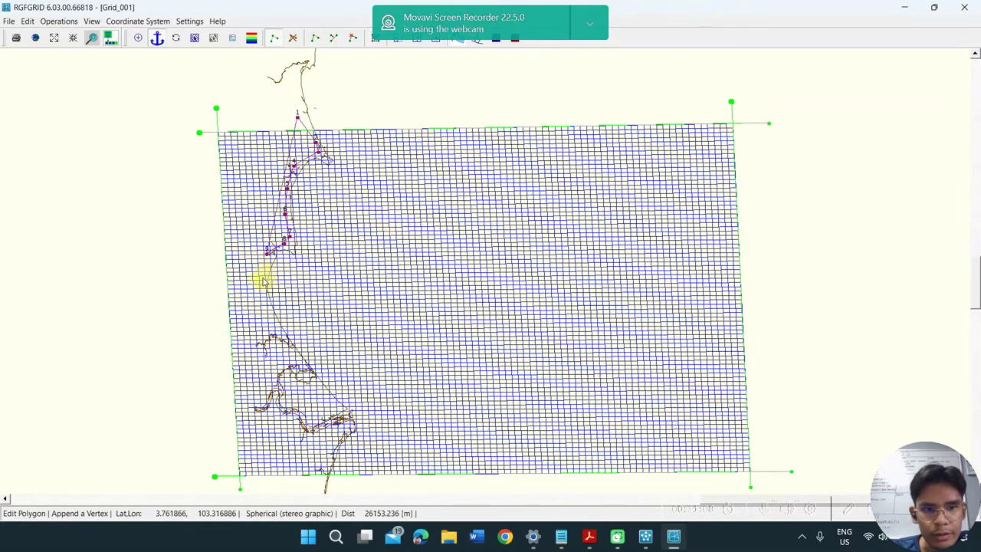
pyautogui.click(262, 278)
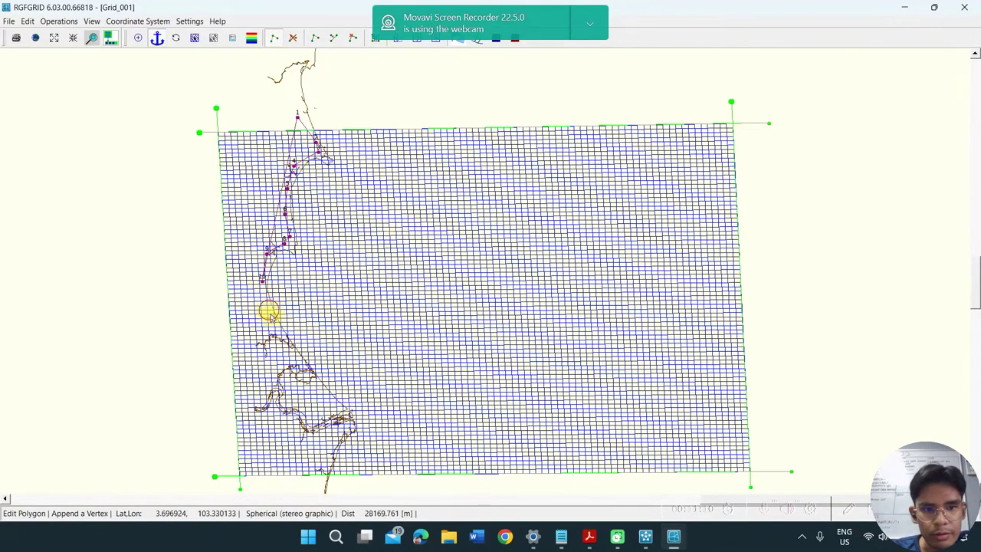
pyautogui.click(269, 312)
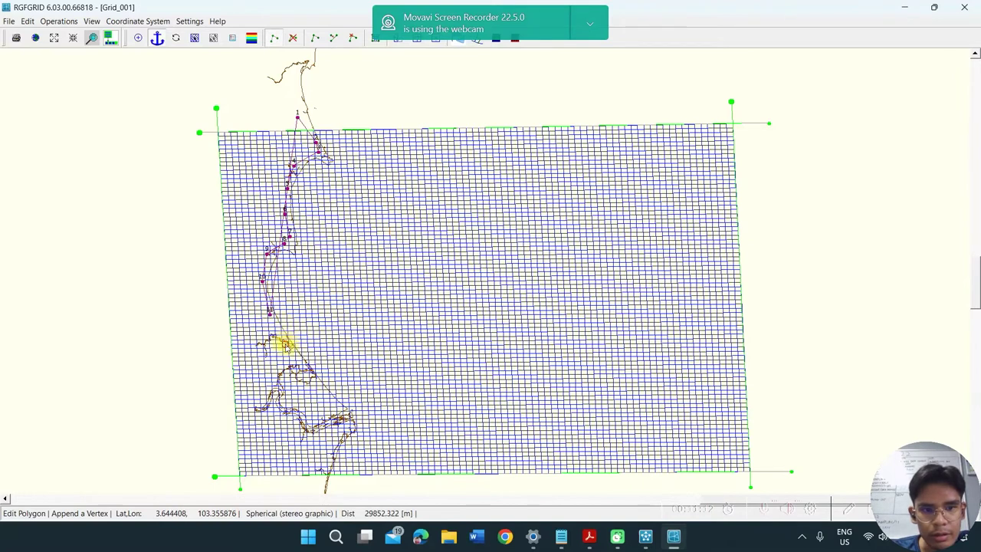
pyautogui.click(307, 366)
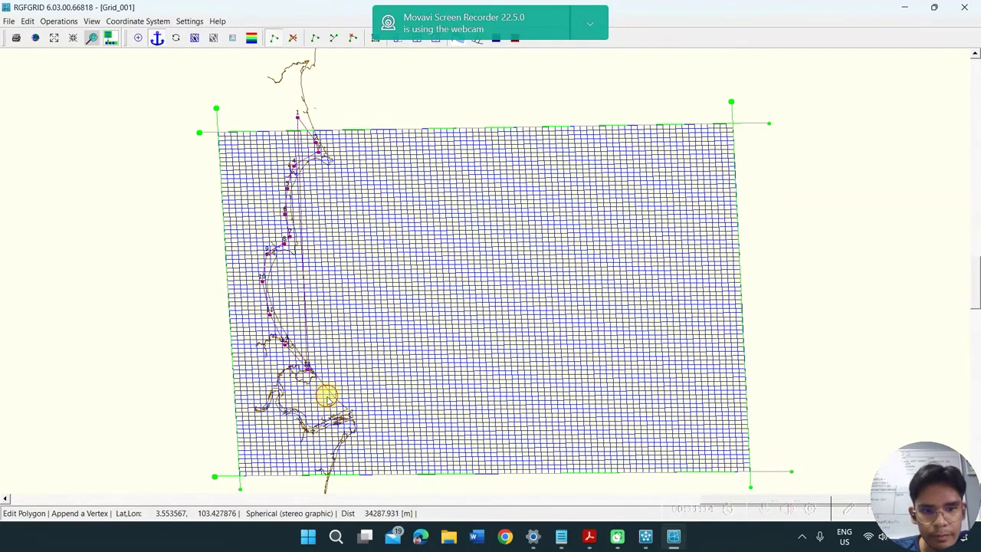
pyautogui.click(327, 396)
pyautogui.click(345, 421)
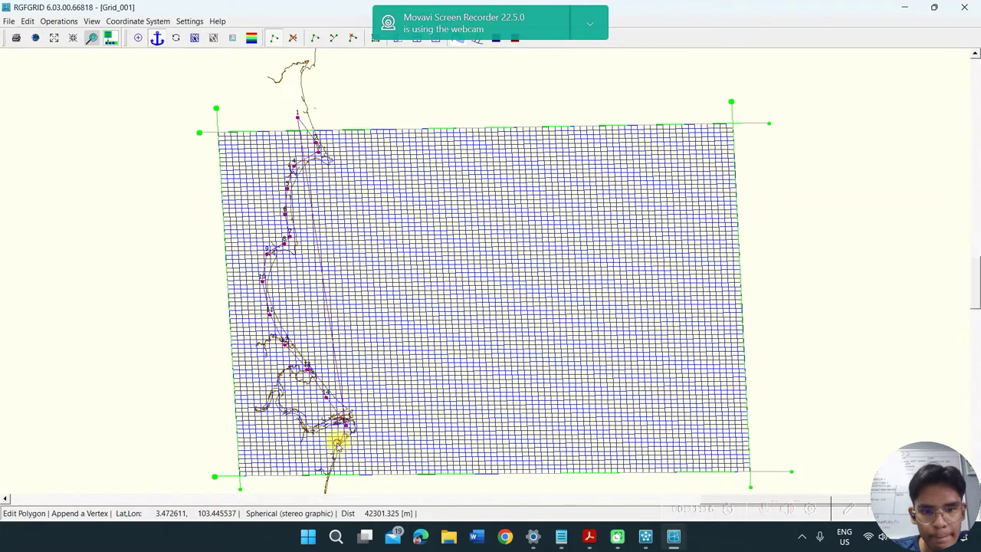
# - Extend the polygon past the grid's southern edge and around its two inland corners so it encloses the land area
pyautogui.click(336, 443)
pyautogui.click(321, 470)
pyautogui.click(312, 487)
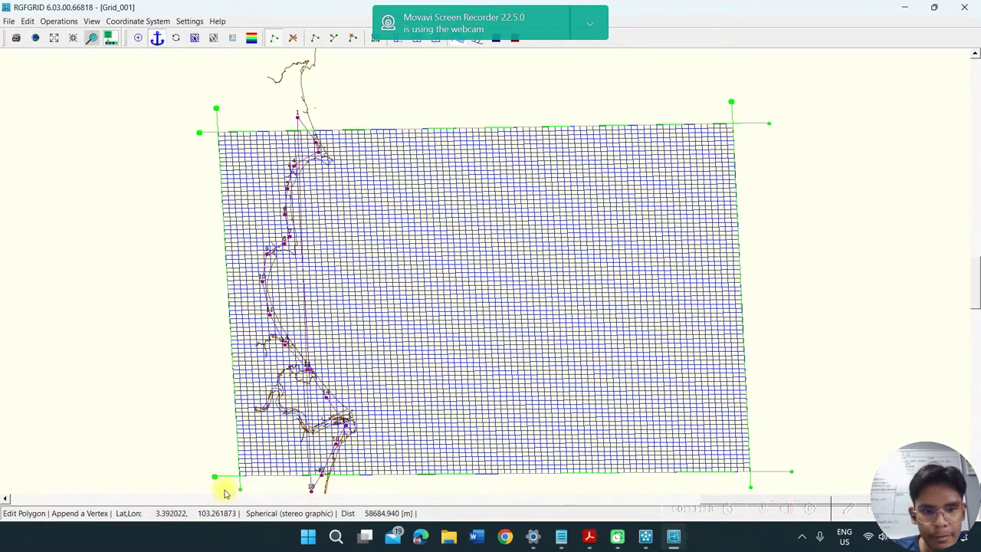
pyautogui.click(214, 482)
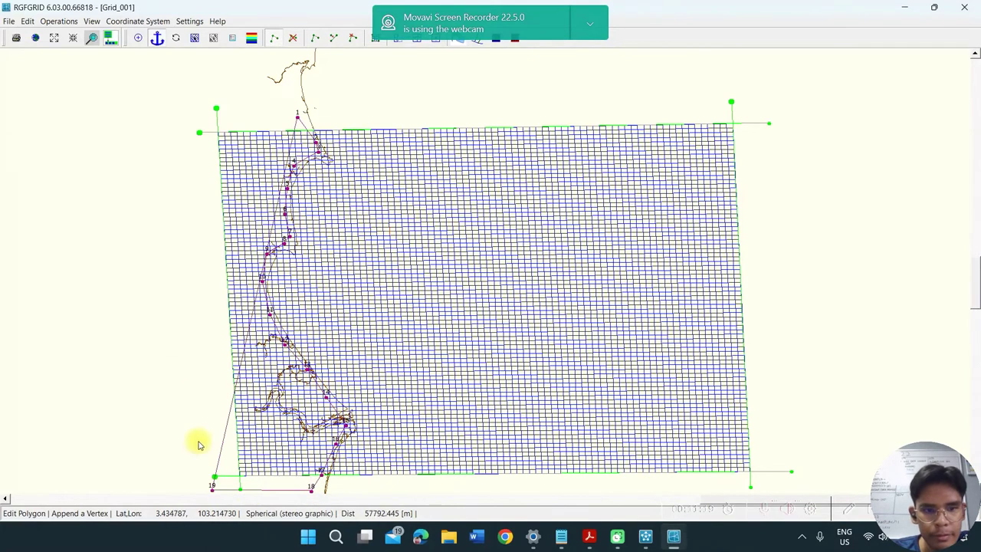
pyautogui.click(177, 118)
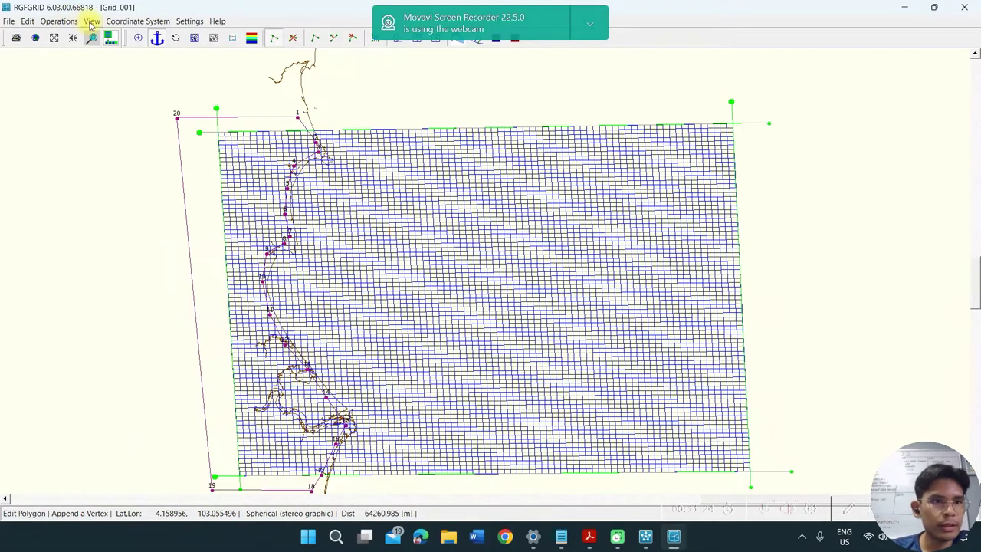
# - Delete the part of the grid that lies on land inside the polygon
pyautogui.click(73, 21)
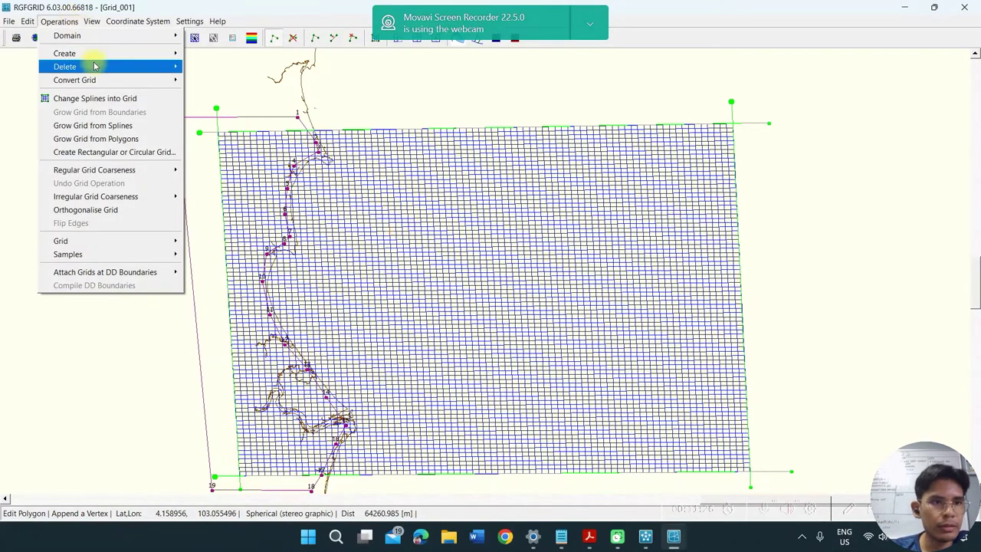
pyautogui.moveTo(95, 67)
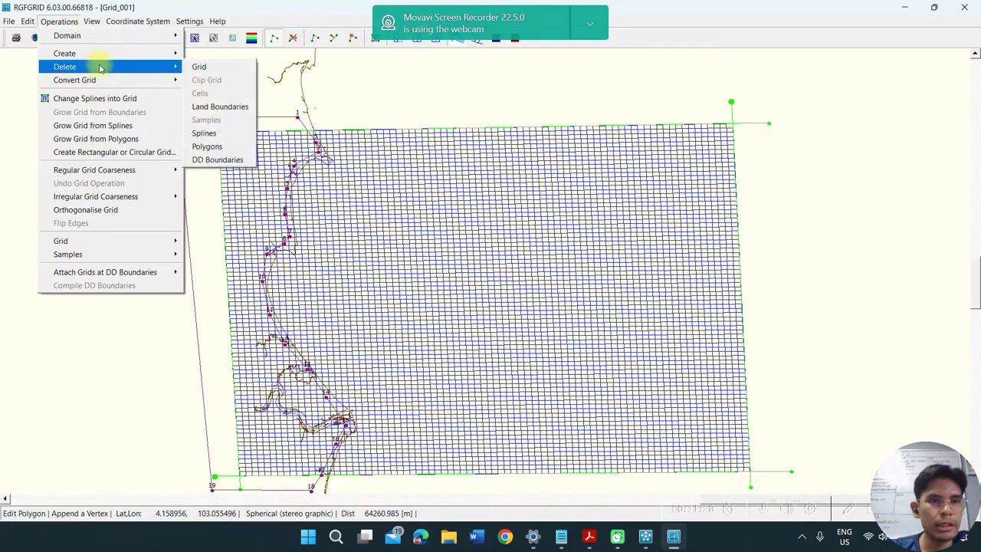
pyautogui.click(217, 67)
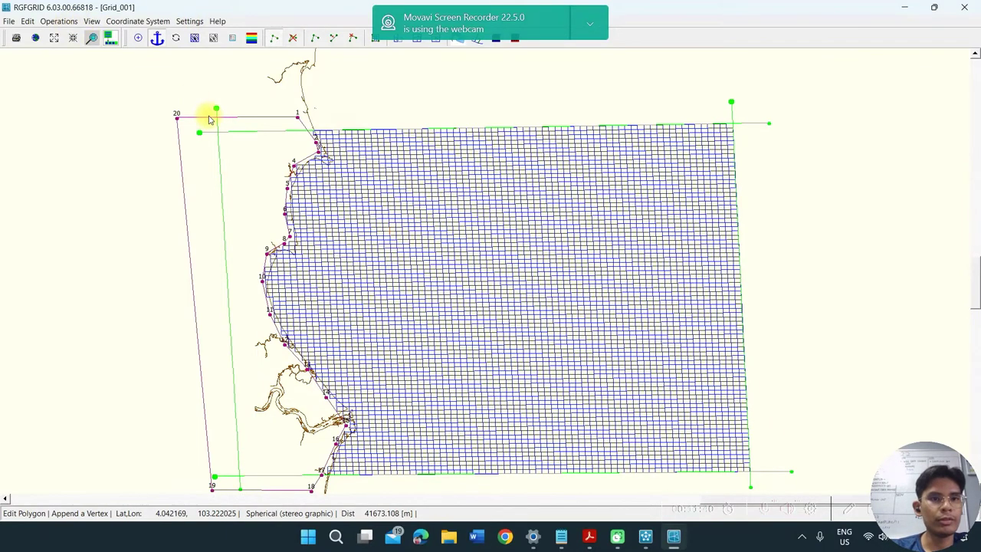
# - Delete the land polygon and inspect the trimmed grid along the coastline
pyautogui.click(58, 21)
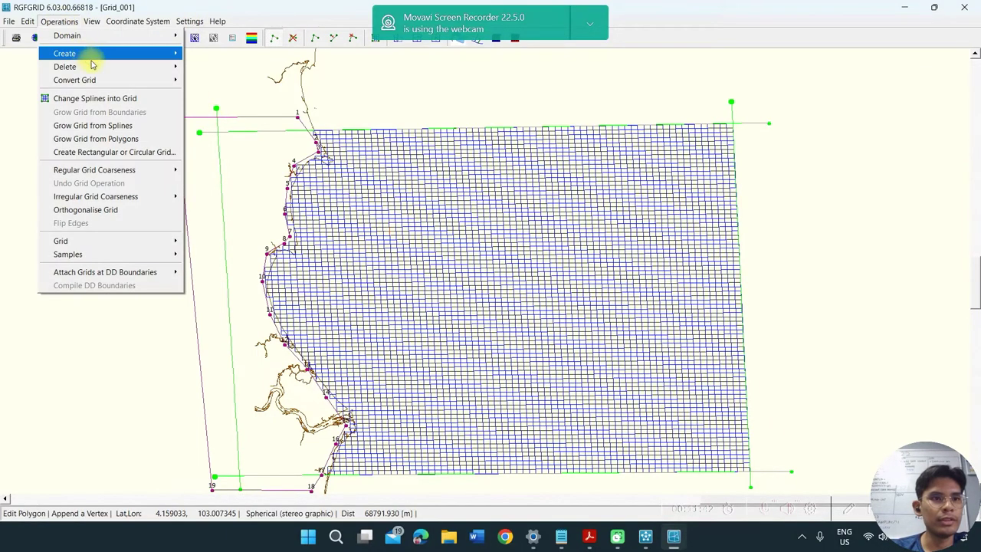
pyautogui.moveTo(95, 68)
pyautogui.click(247, 146)
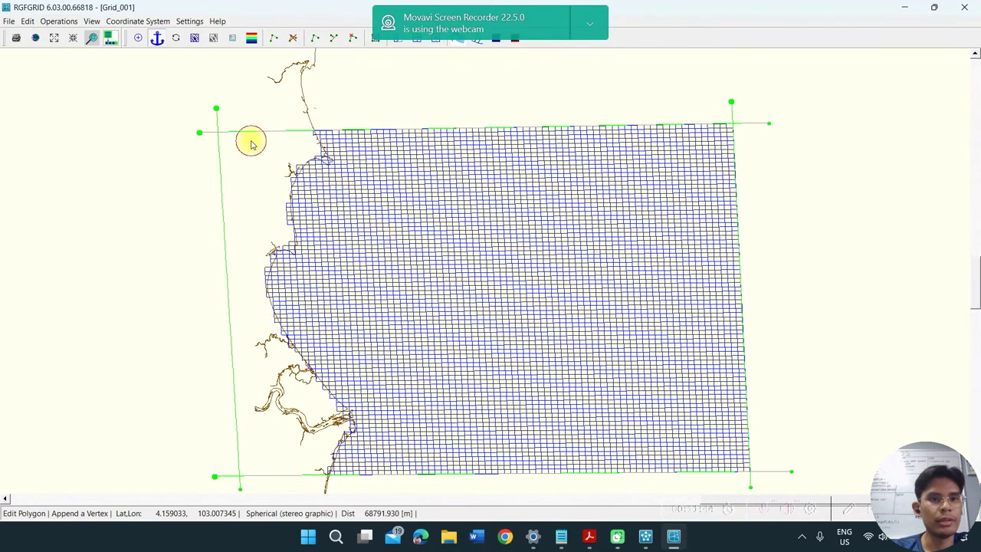
pyautogui.scroll(-2, 678, 276)
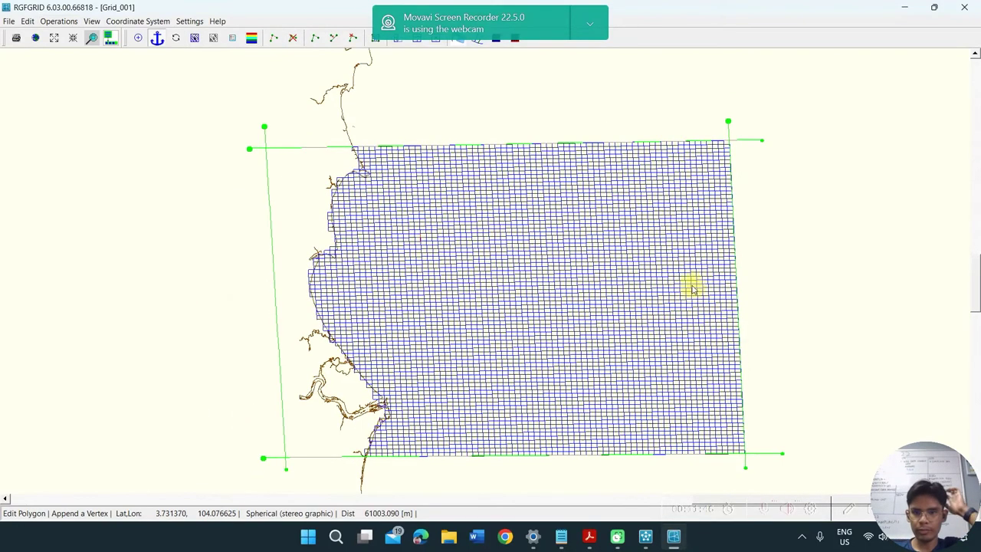
pyautogui.scroll(2, 678, 276)
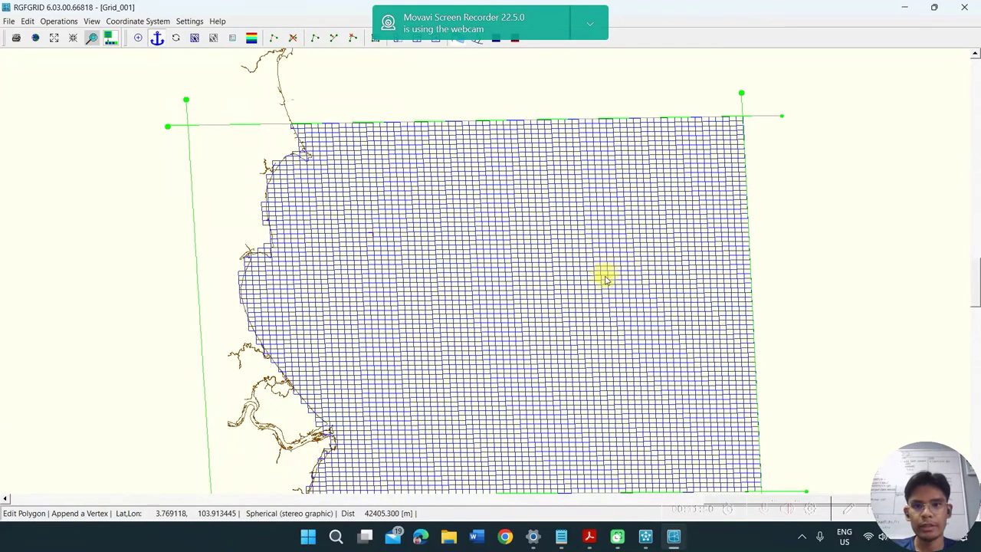
# - Check the recommended grid quality criterion for orthogonality in the Delft3D-FLOW user manual in Acrobat Reader, then return to RGFGRID
pyautogui.scroll(-1, 603, 261)
pyautogui.scroll(-2, 603, 246)
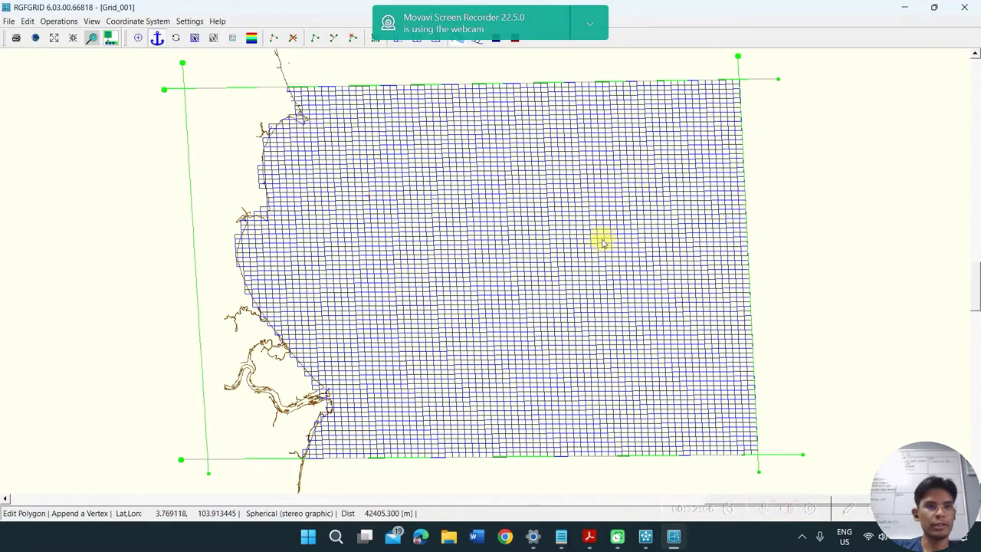
pyautogui.click(589, 534)
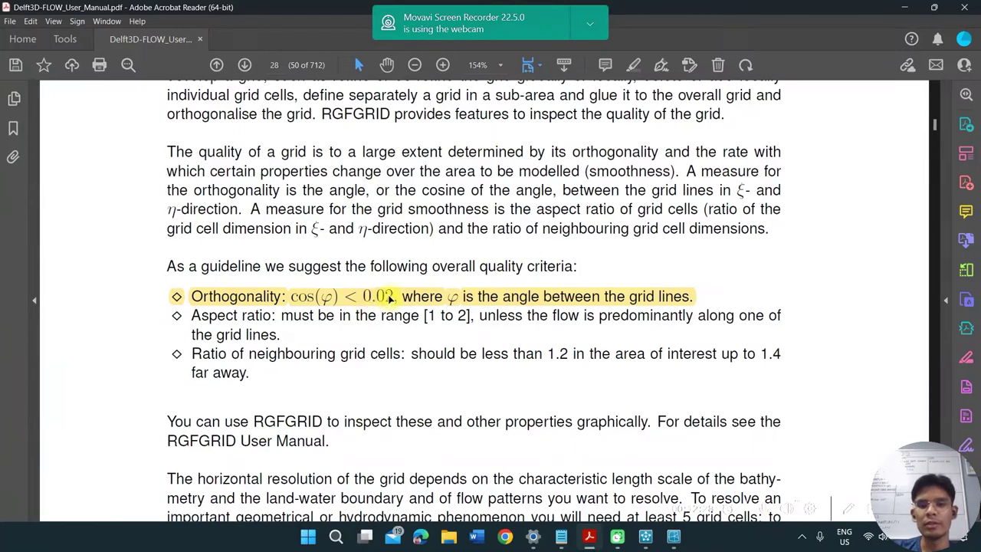
pyautogui.click(908, 9)
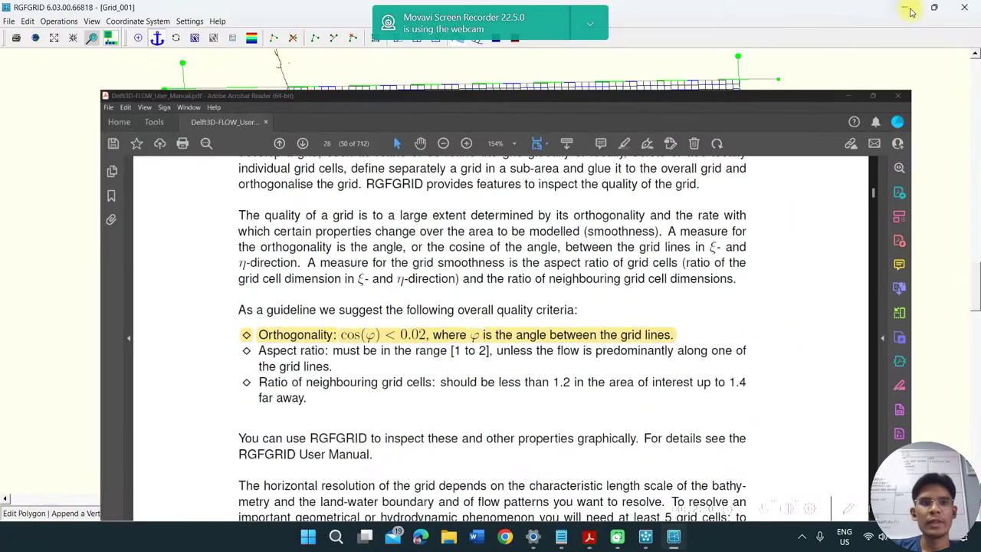
# - Display the orthogonality property of the trimmed grid and show it as continuous shades
pyautogui.click(58, 23)
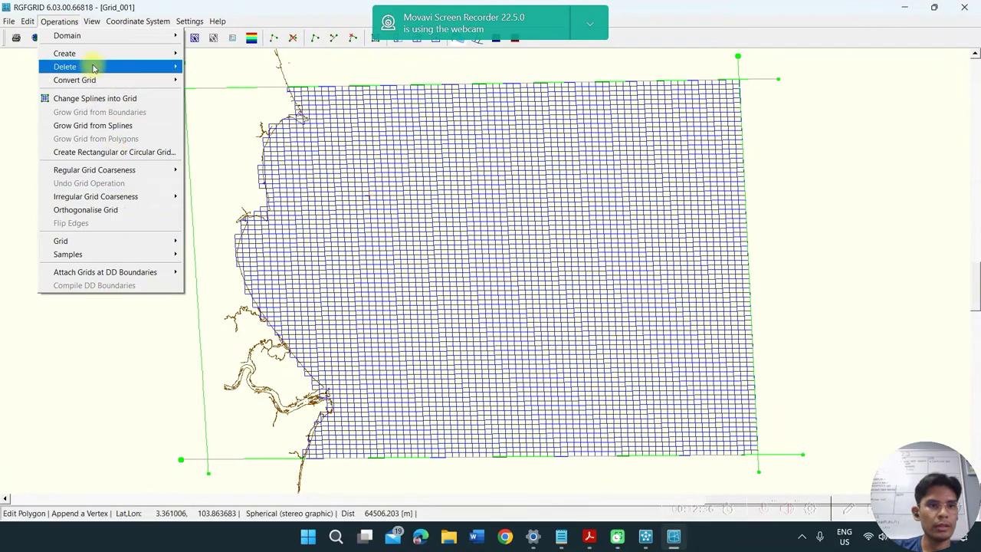
pyautogui.moveTo(95, 23)
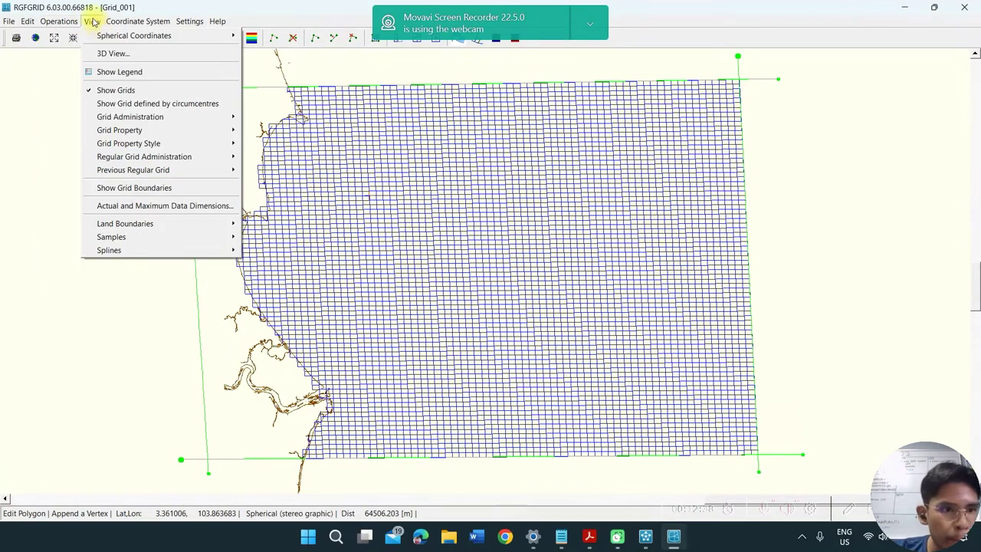
pyautogui.moveTo(54, 18)
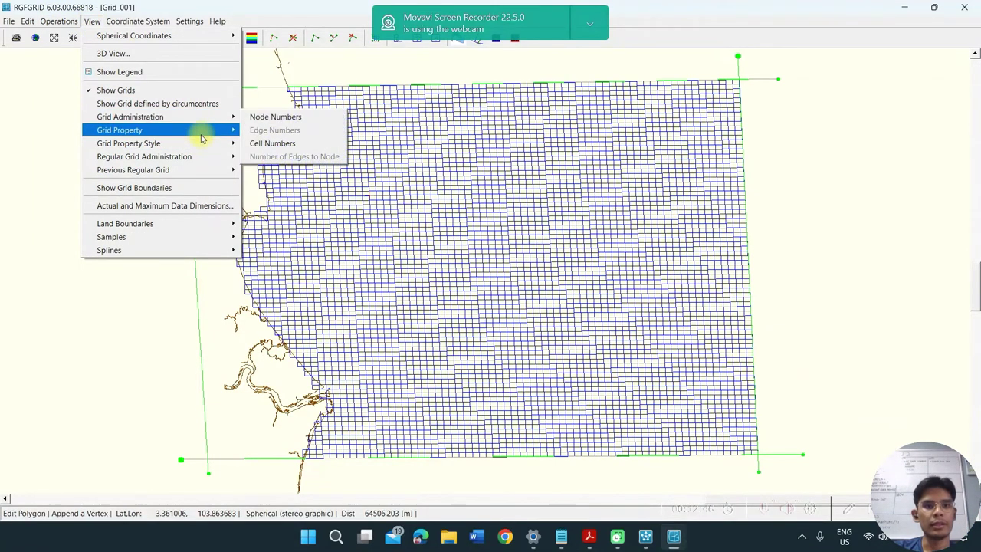
pyautogui.moveTo(201, 137)
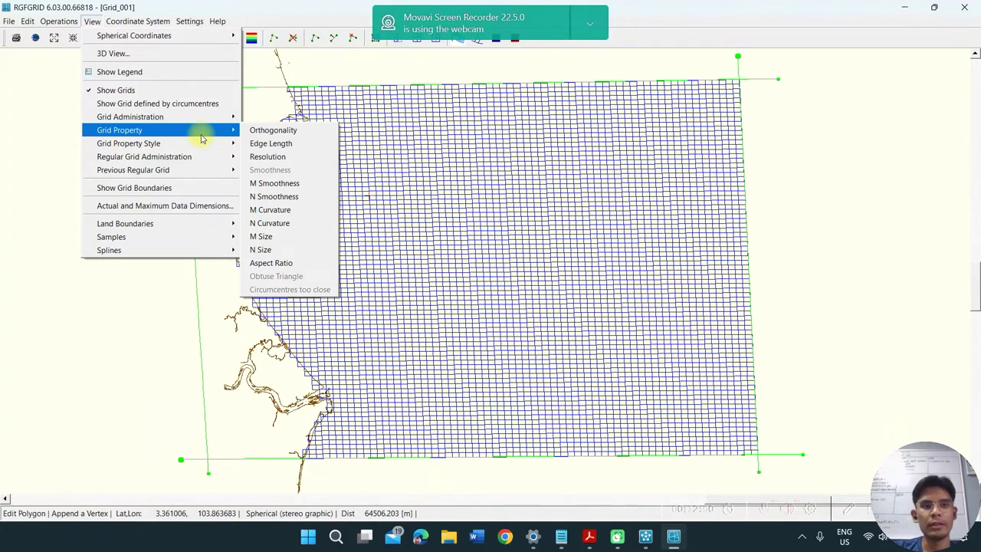
pyautogui.click(270, 132)
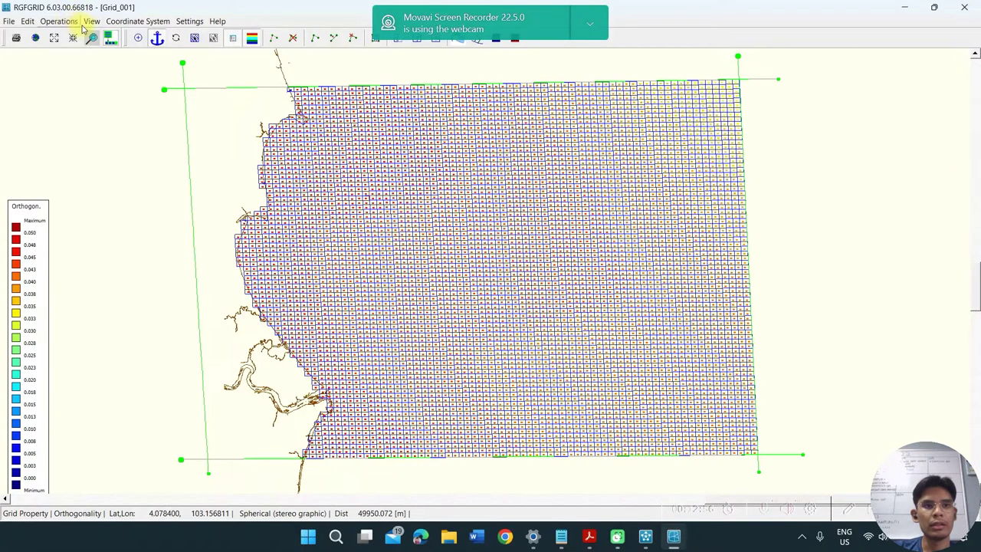
pyautogui.click(92, 22)
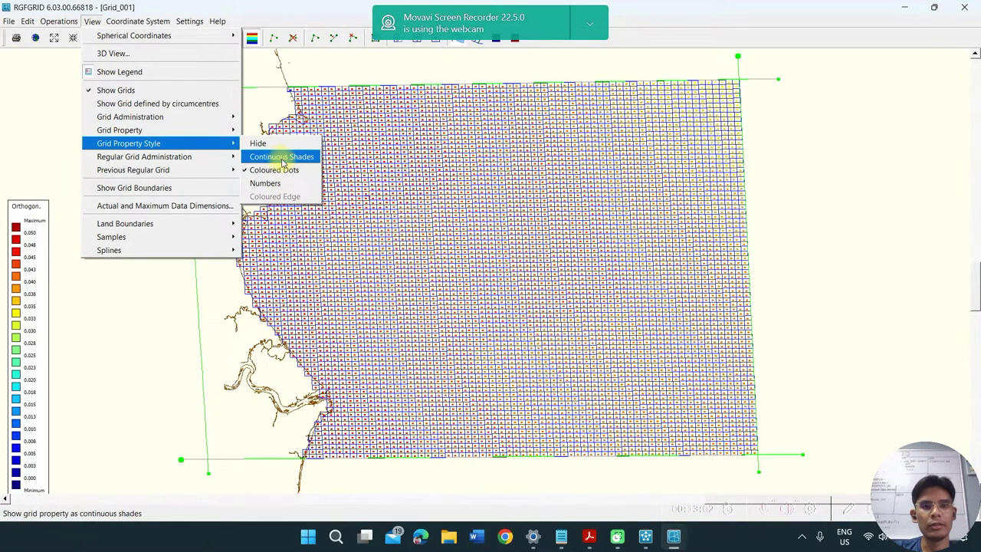
pyautogui.click(281, 157)
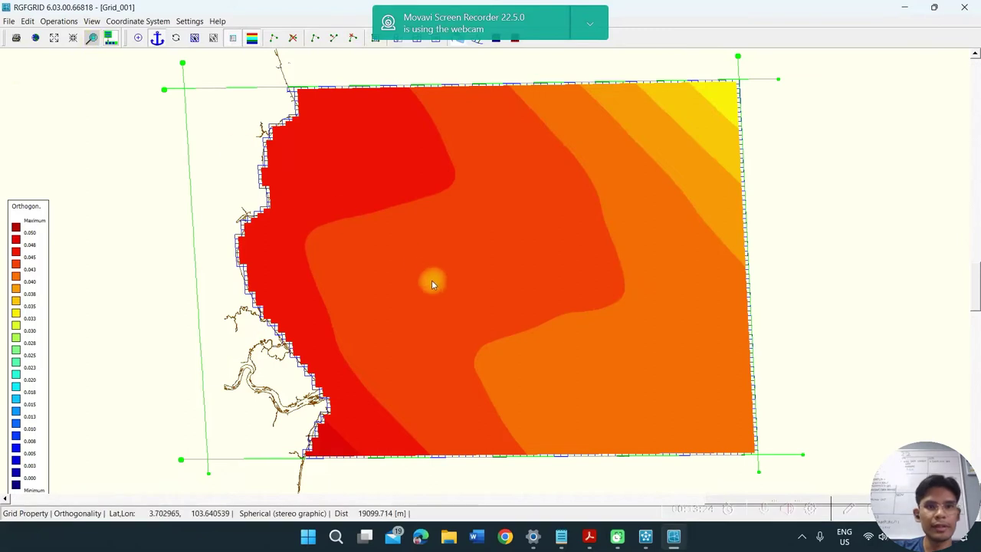
# - Orthogonalise the whole grid seven times in succession to lower its orthogonality values
pyautogui.click(69, 23)
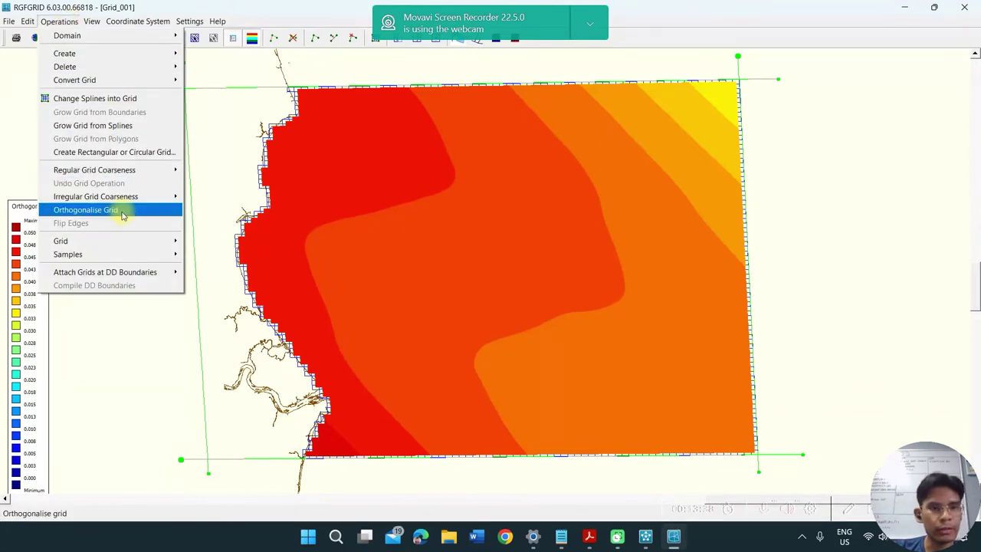
pyautogui.click(85, 210)
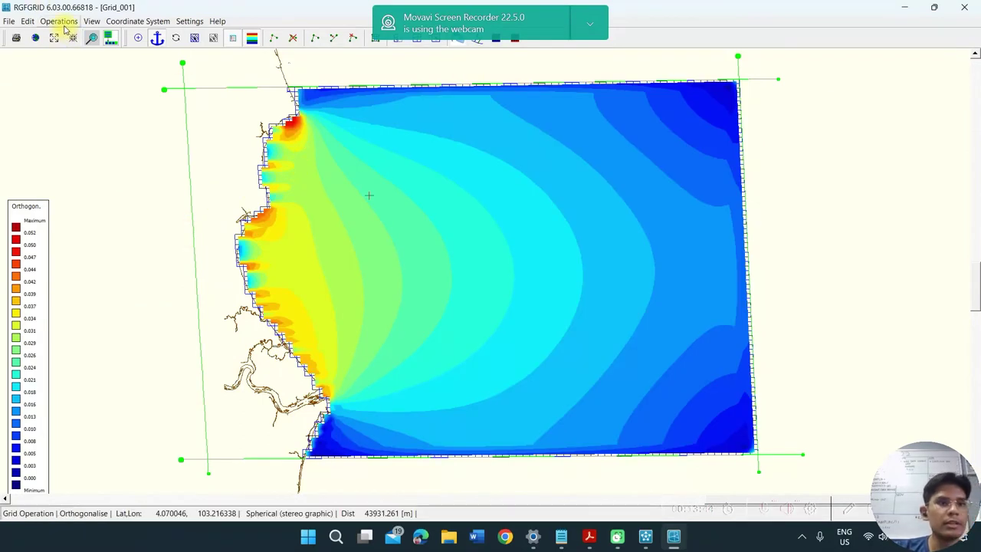
pyautogui.scroll(2, 303, 154)
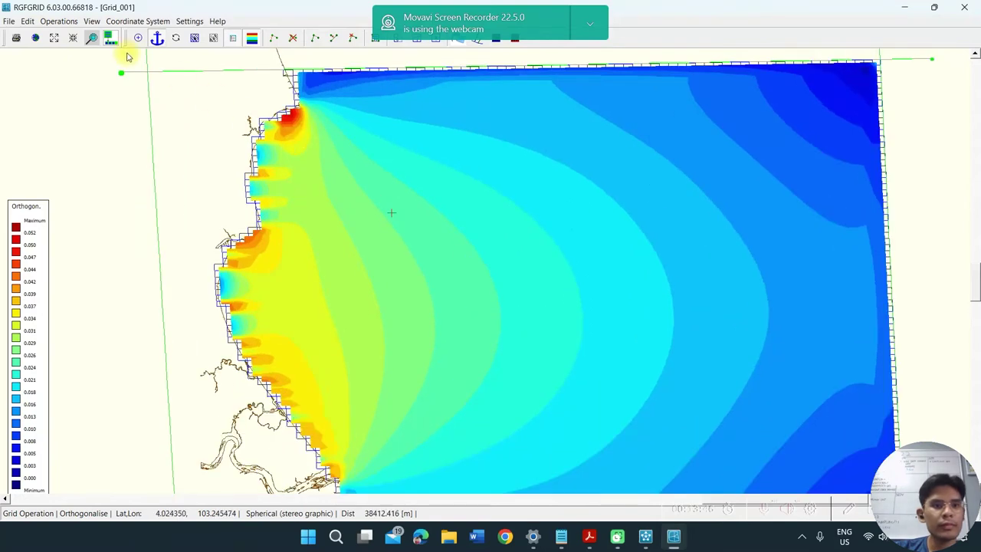
pyautogui.click(53, 21)
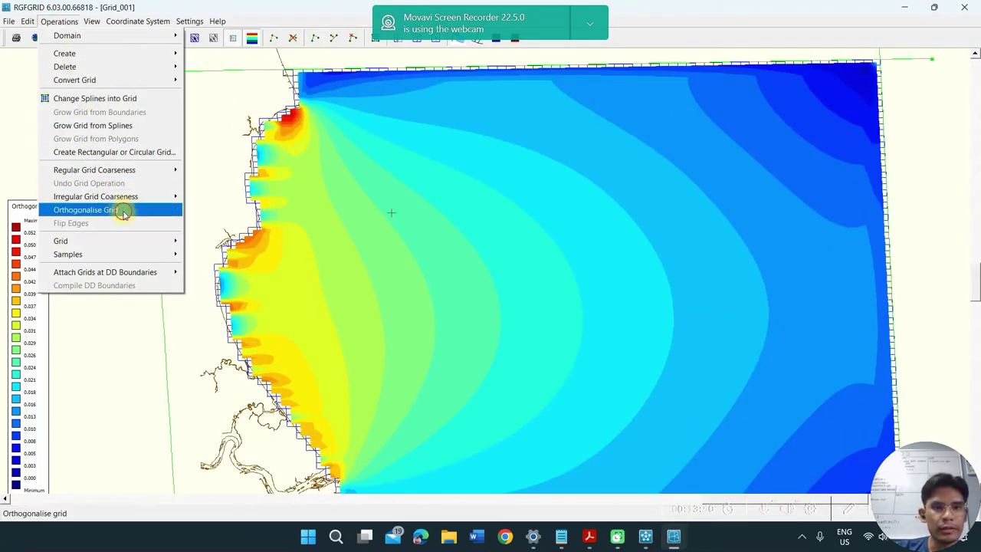
pyautogui.click(123, 210)
pyautogui.click(59, 20)
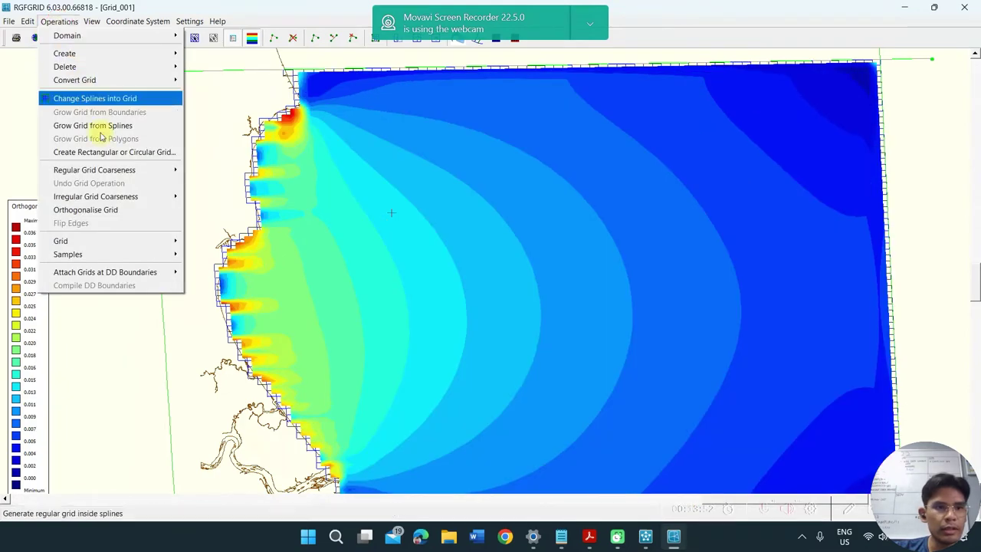
pyautogui.click(125, 214)
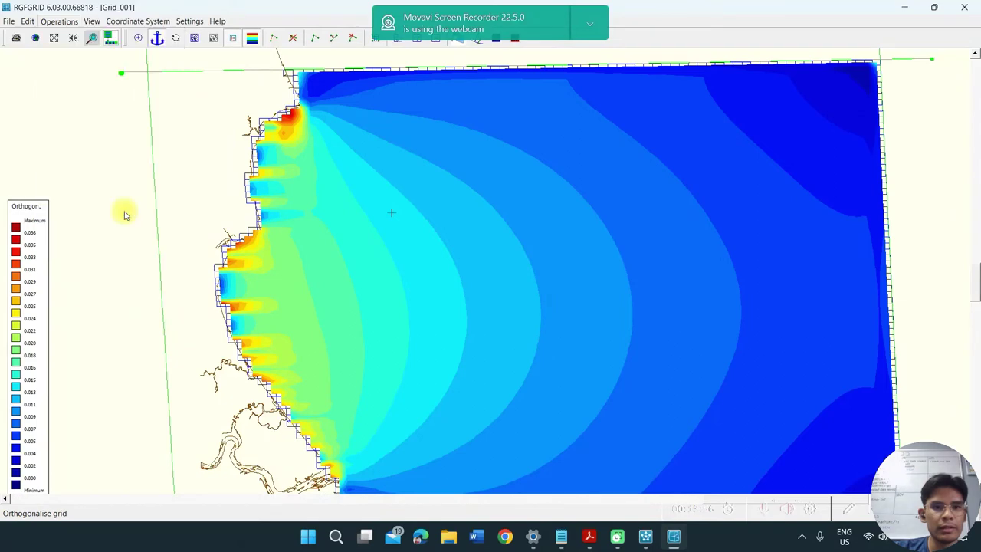
pyautogui.click(65, 21)
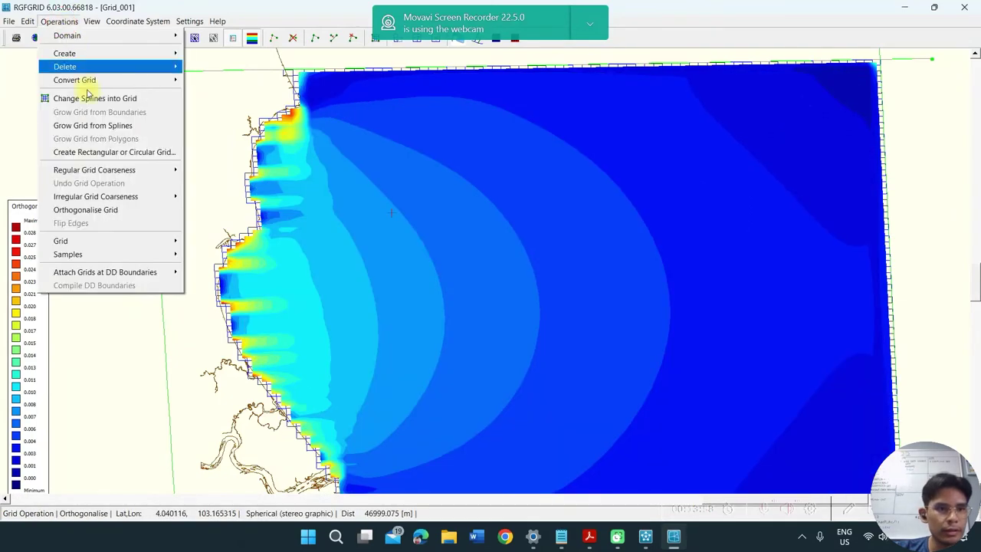
pyautogui.click(125, 208)
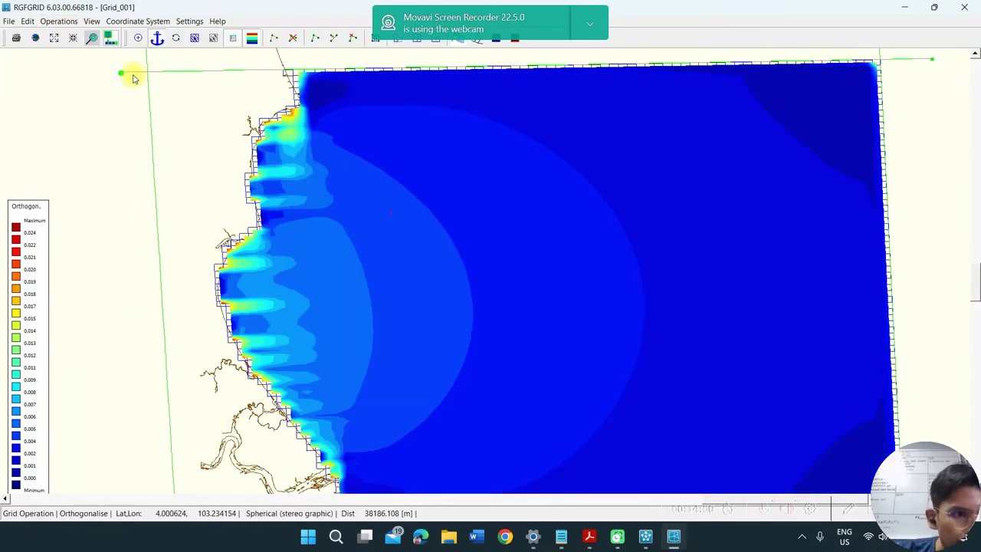
pyautogui.click(61, 21)
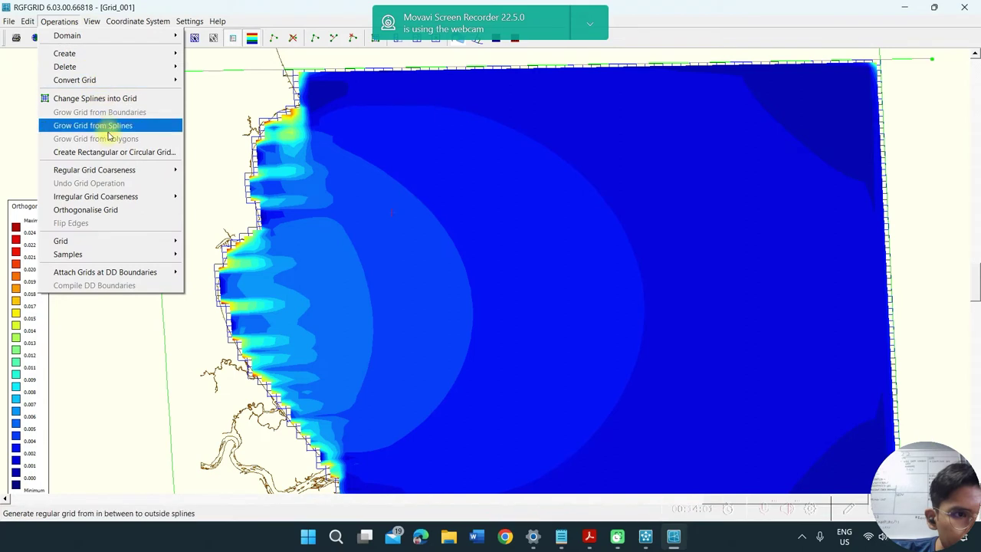
pyautogui.click(123, 209)
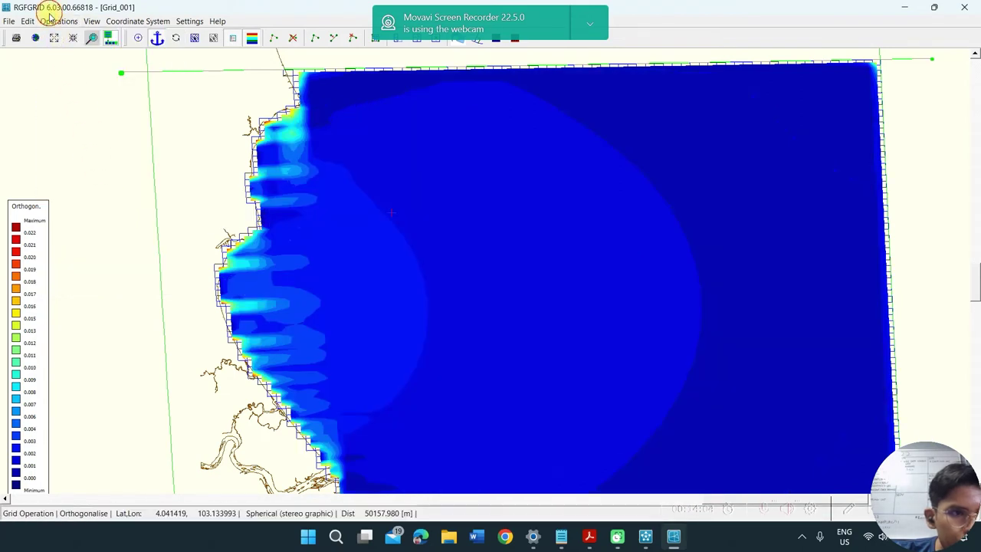
pyautogui.click(59, 22)
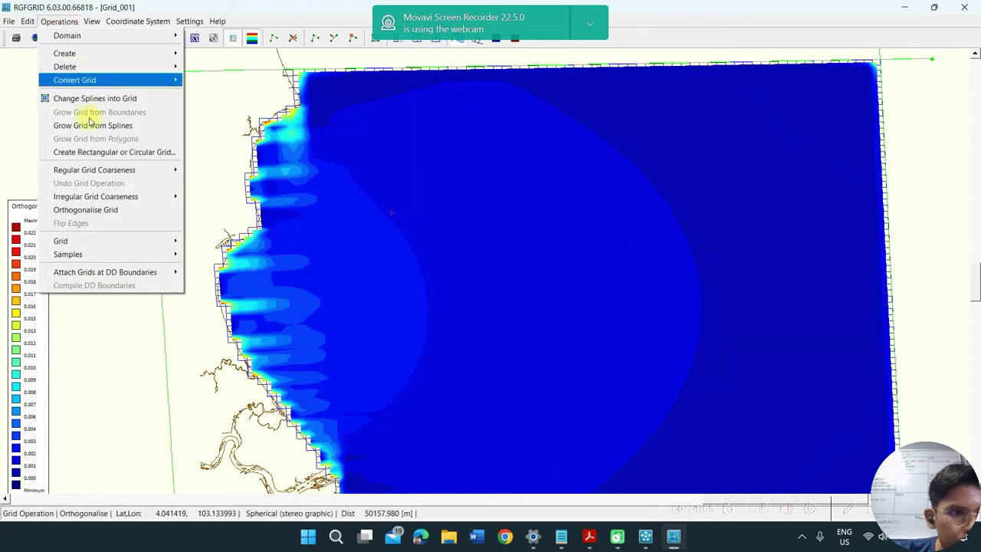
pyautogui.click(123, 209)
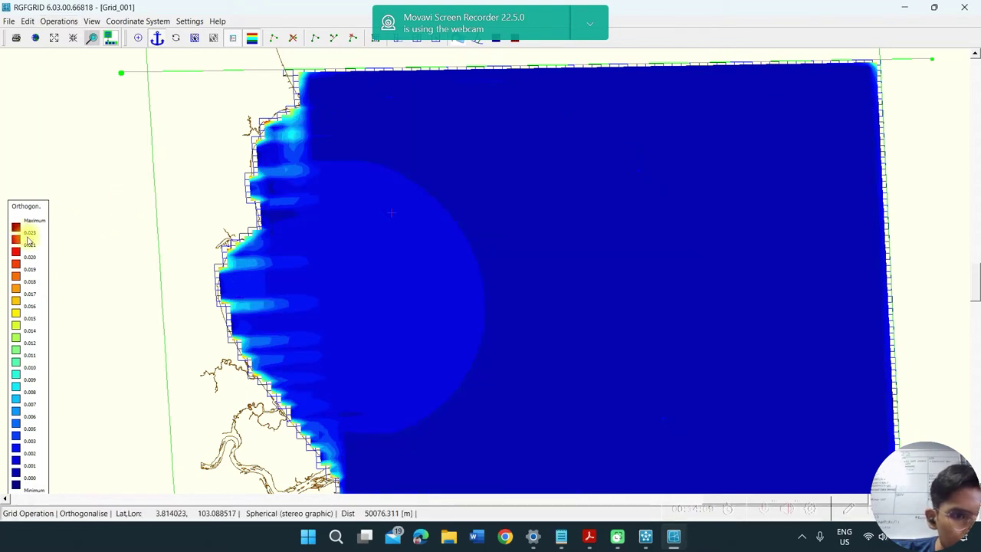
pyautogui.click(73, 22)
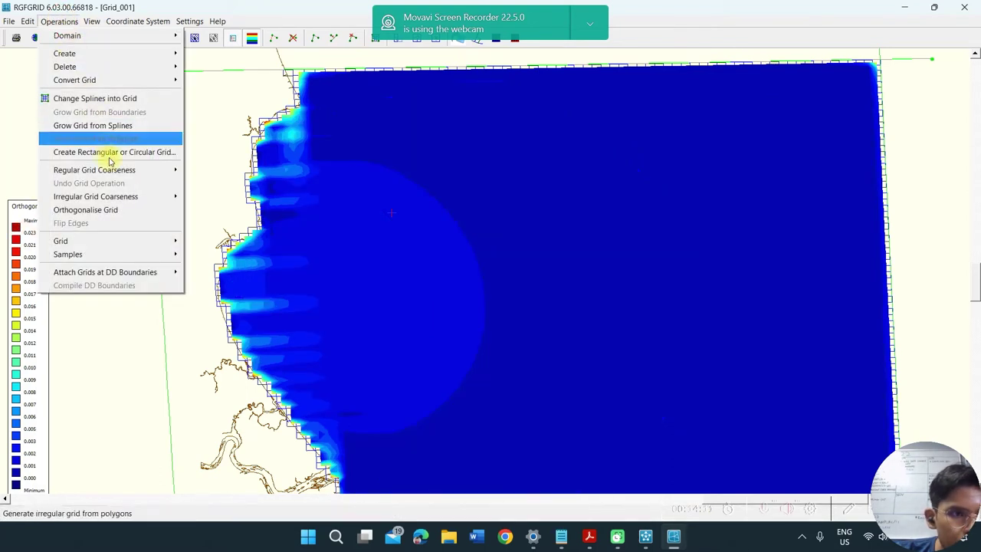
pyautogui.click(109, 209)
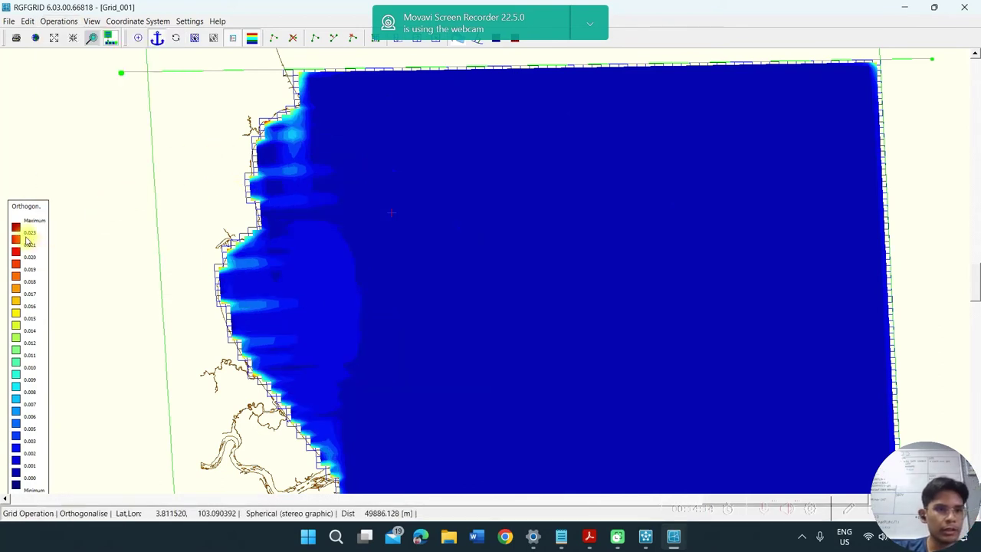
# - Export the orthogonalised grid as a Delft3D-FLOW grid file named grid in the test folder
pyautogui.scroll(-2, 390, 245)
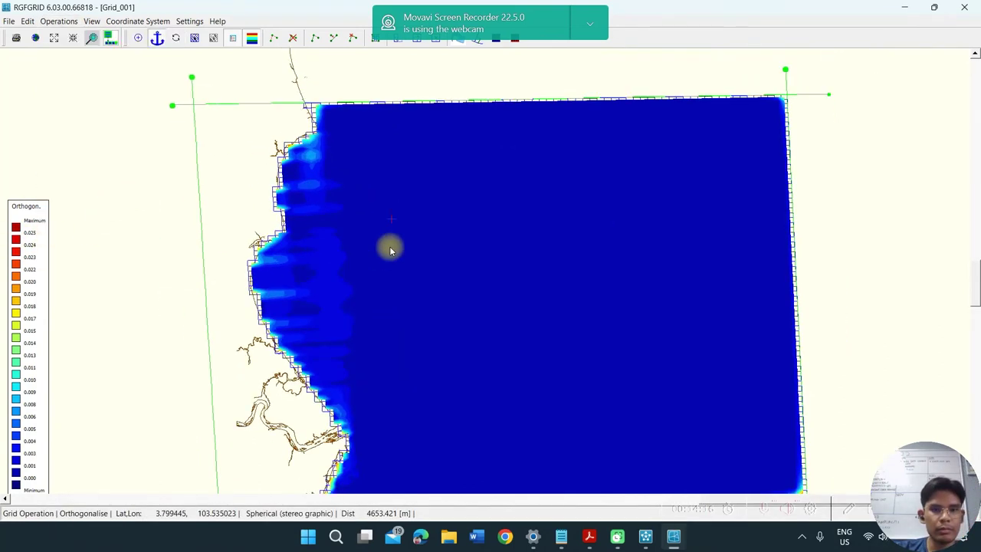
pyautogui.scroll(-1, 433, 297)
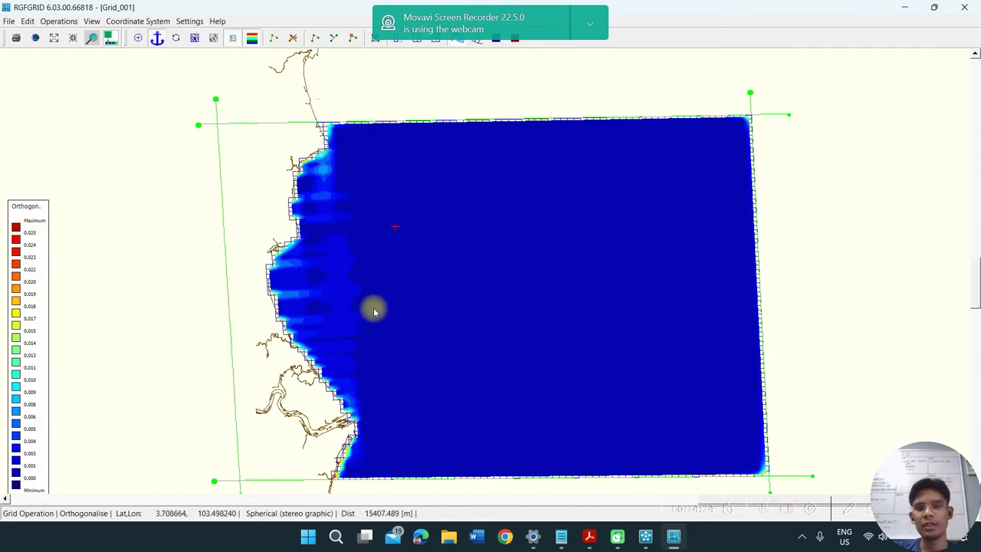
pyautogui.click(8, 21)
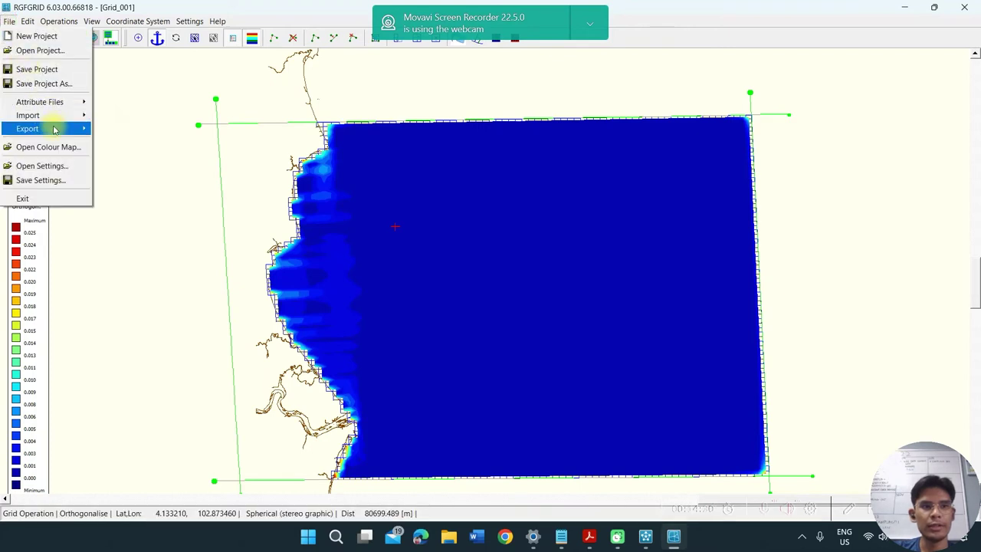
pyautogui.moveTo(53, 129)
pyautogui.click(140, 130)
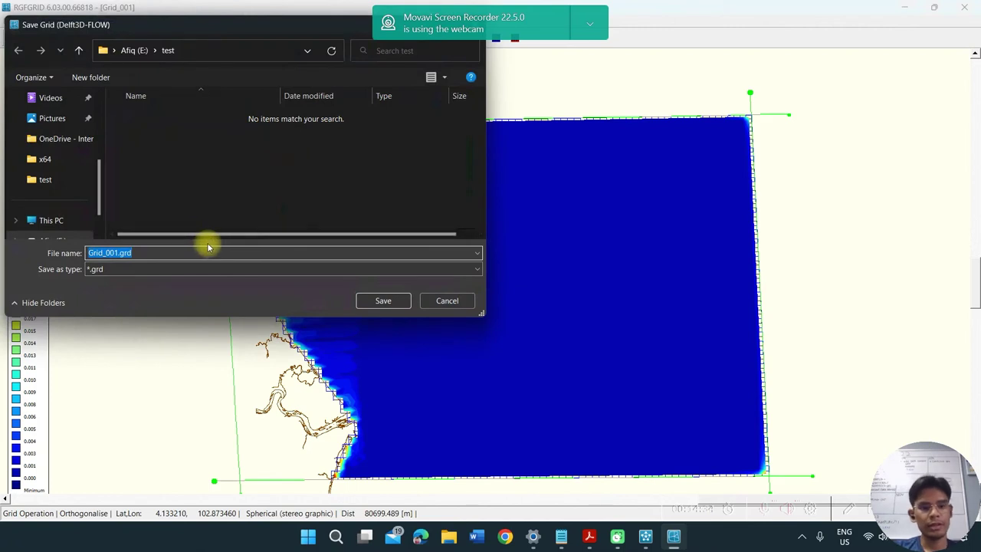
pyautogui.write('grid')
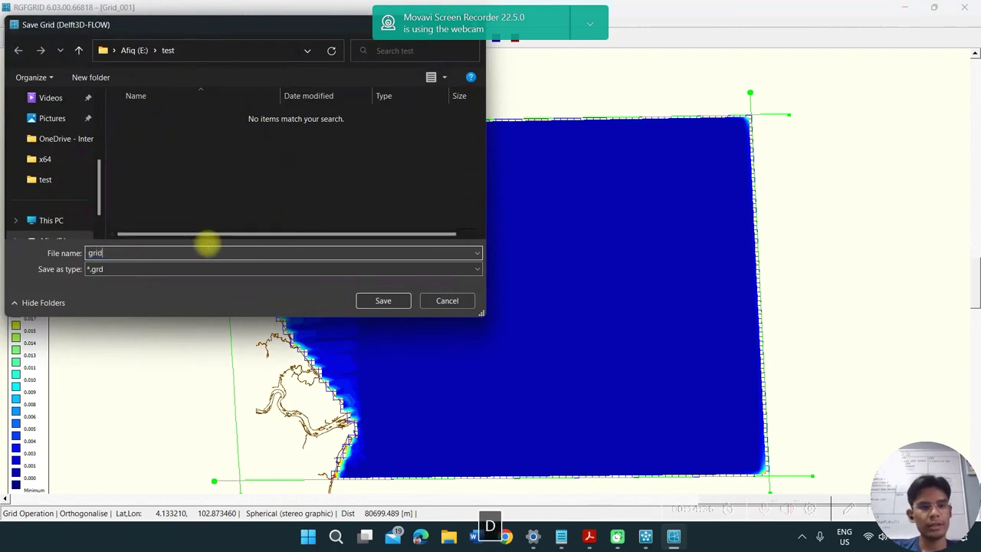
pyautogui.click(381, 300)
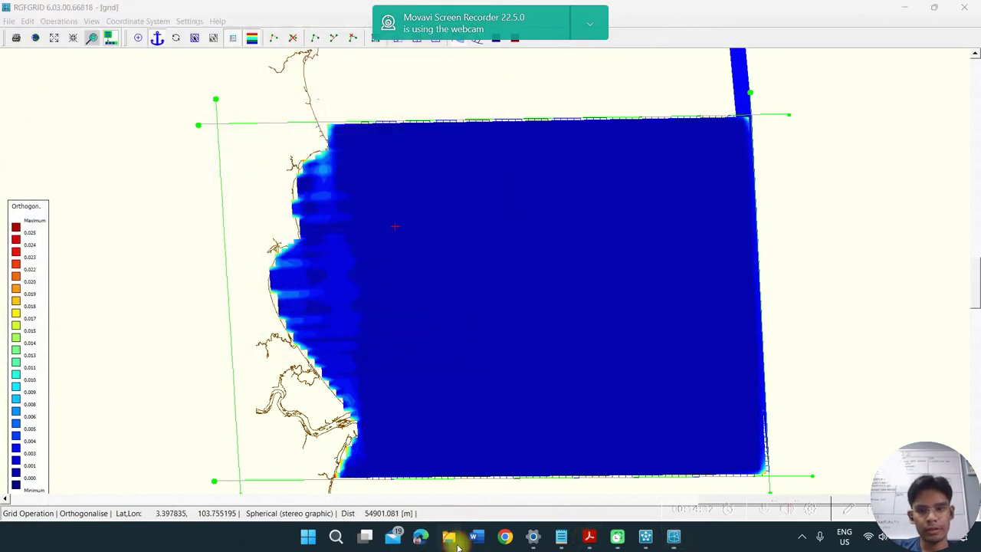
# - Switch to File Explorer, open the test folder on the E: drive and check the exported grid.grd and grid.enc files
pyautogui.press('super+e')
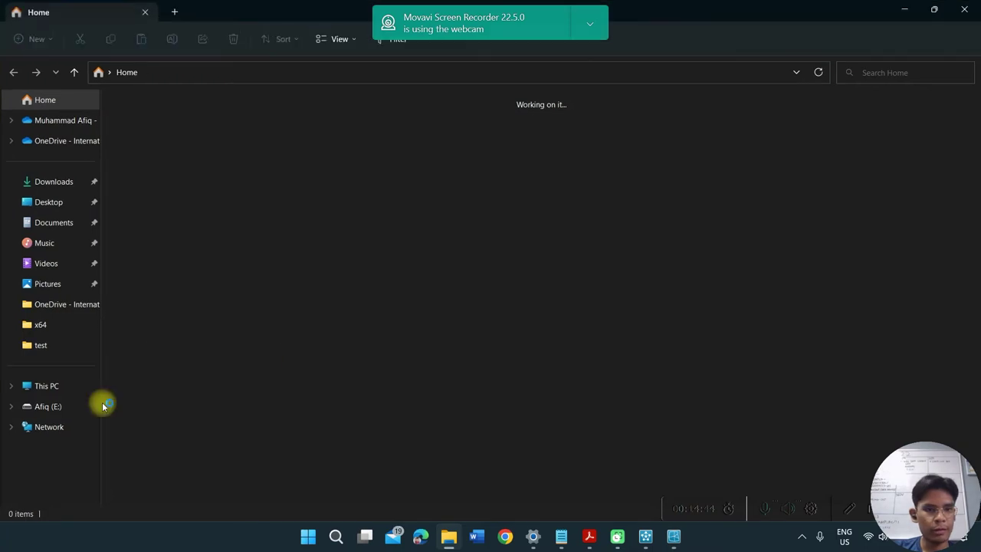
pyautogui.click(47, 406)
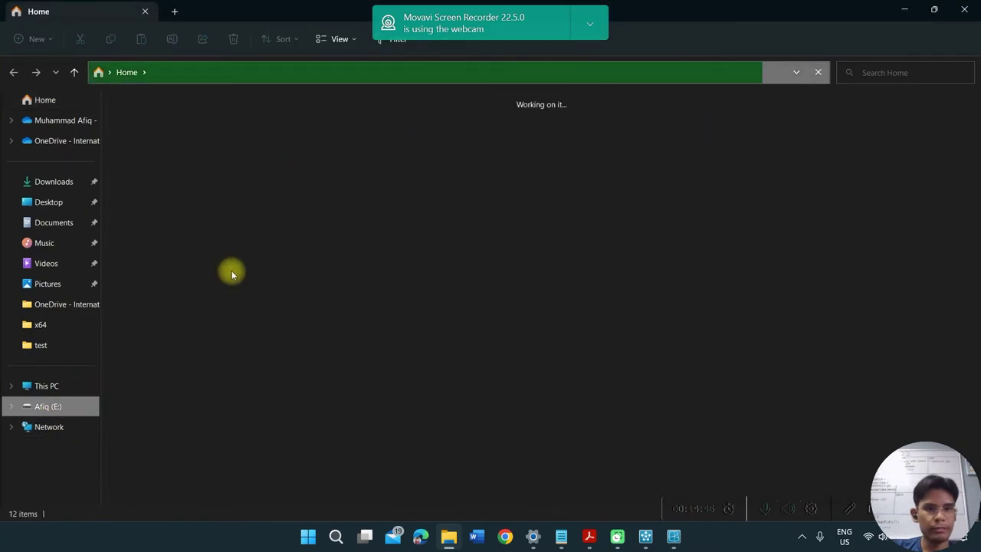
pyautogui.doubleClick(438, 149)
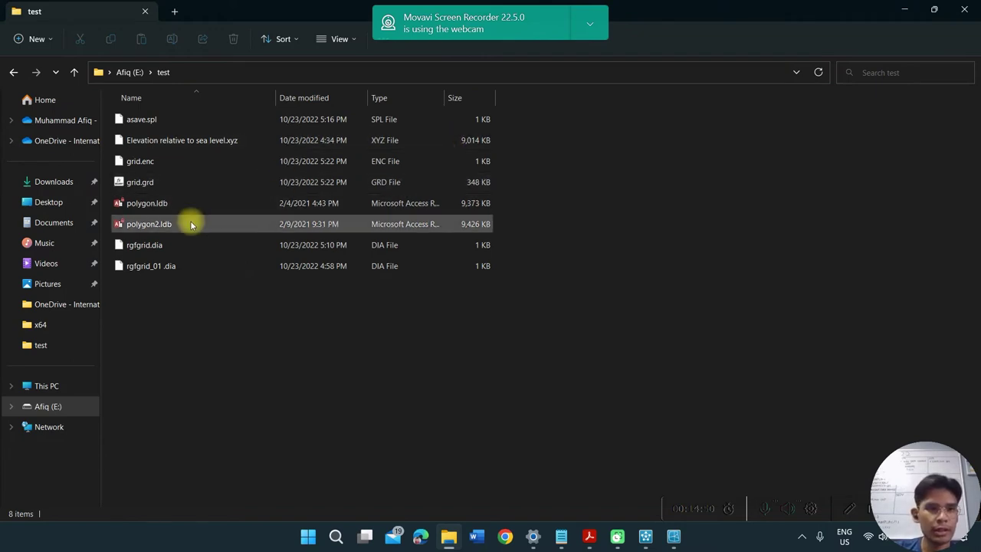
pyautogui.moveTo(167, 164); pyautogui.dragTo(158, 186)
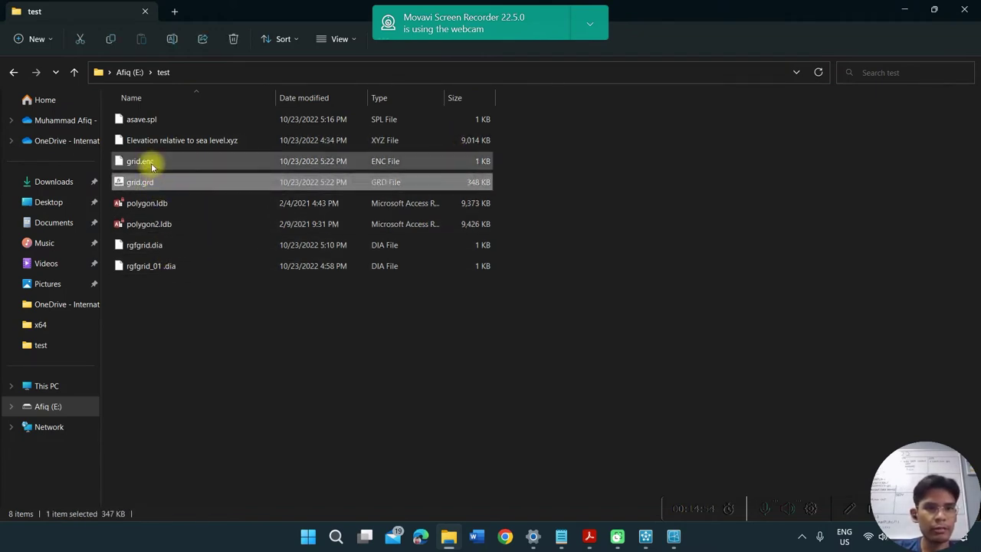
pyautogui.click(158, 163)
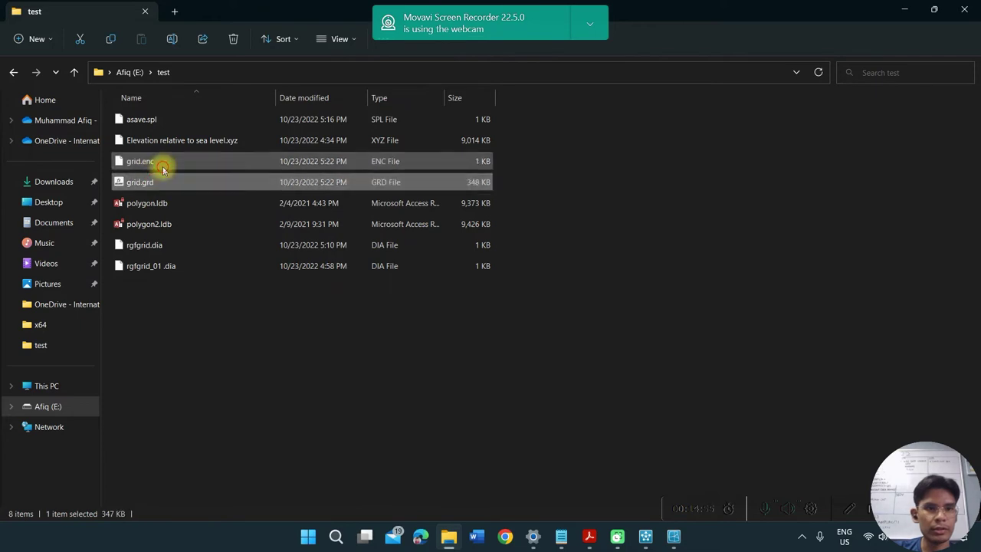
# - Switch to Notepad and review the grid file and depth/bathymetry file entries in the Delft3D-FLOW essential files list
pyautogui.click(561, 535)
pyautogui.scroll(3, 350, 281)
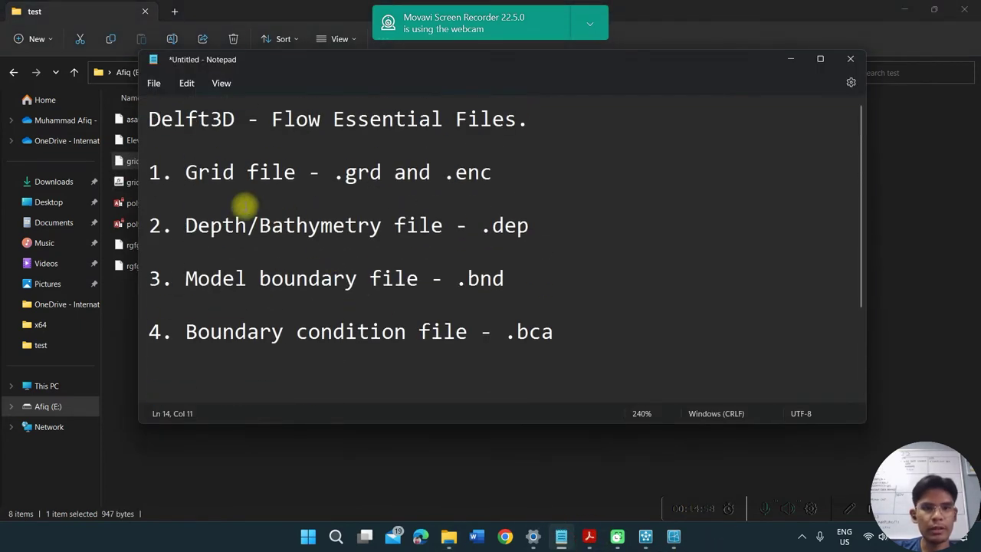
pyautogui.moveTo(148, 172); pyautogui.dragTo(498, 184)
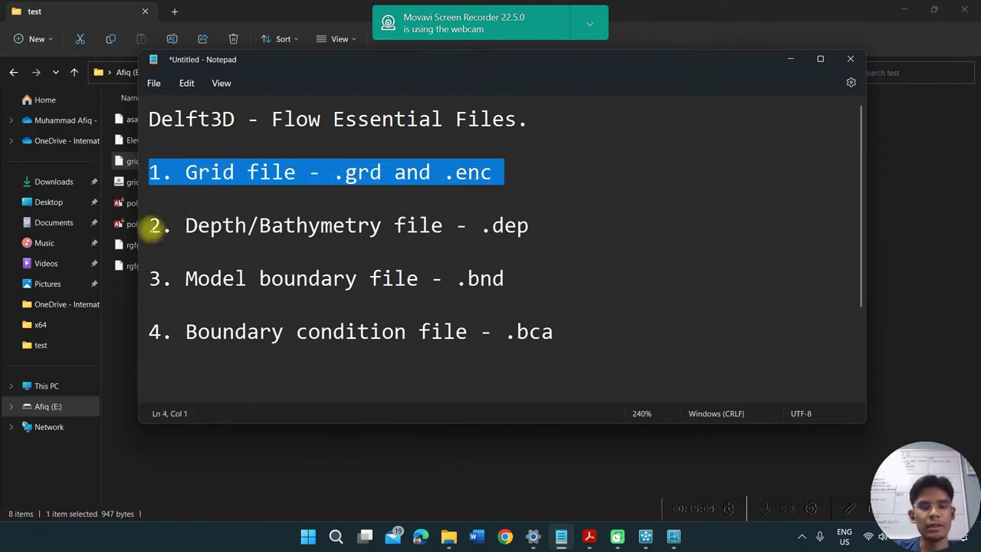
pyautogui.moveTo(149, 225); pyautogui.dragTo(560, 223)
pyautogui.click(558, 223)
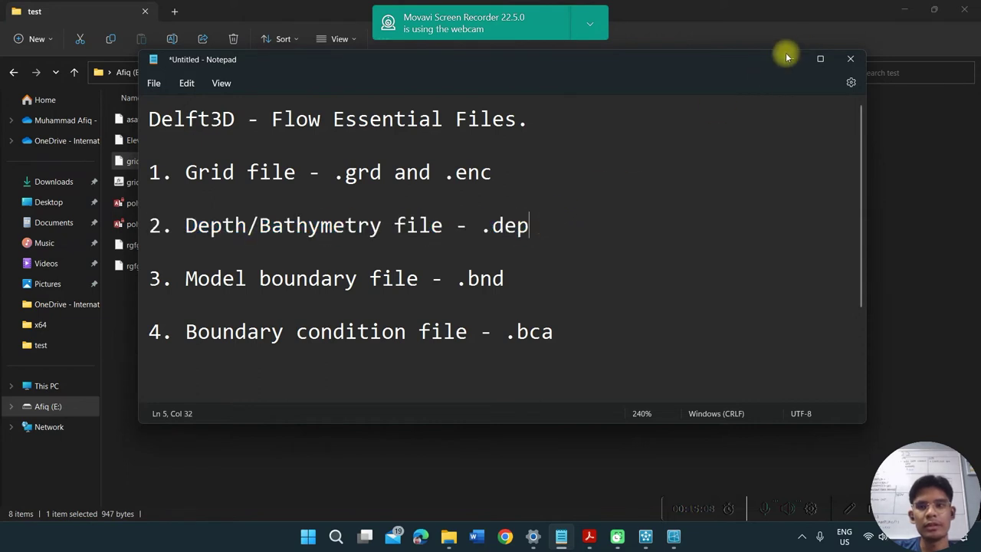
pyautogui.click(792, 60)
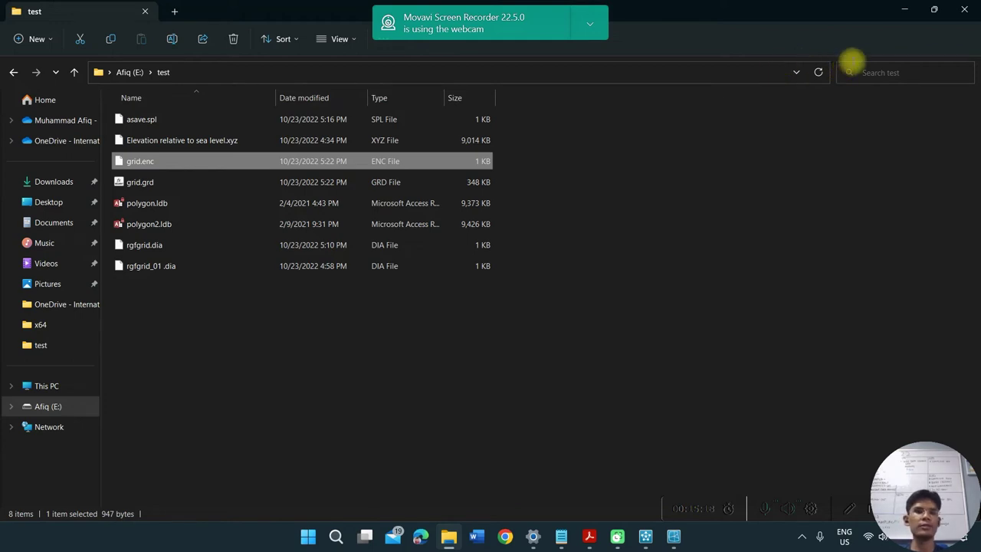
# - Return to RGFGRID and quit it without saving the unnamed project
pyautogui.click(902, 11)
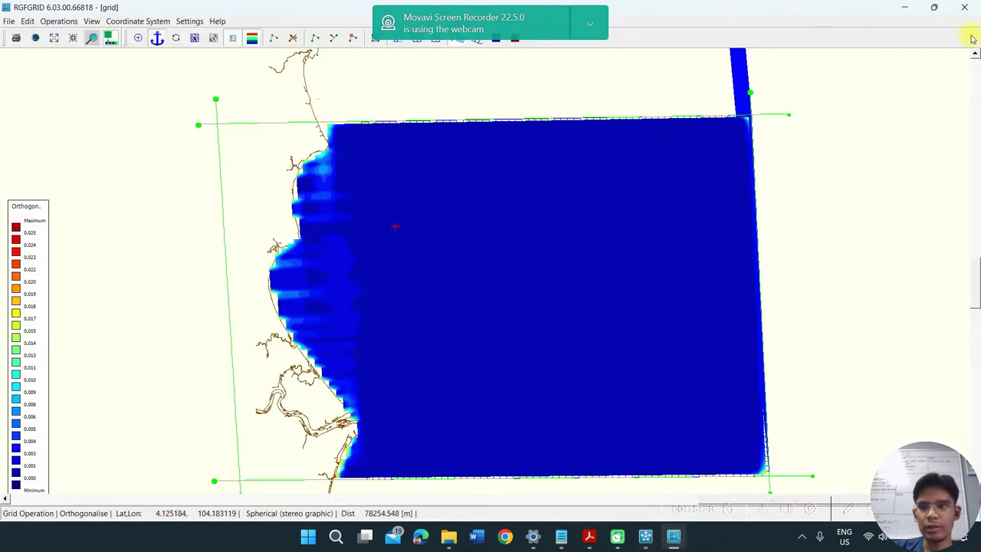
pyautogui.click(974, 8)
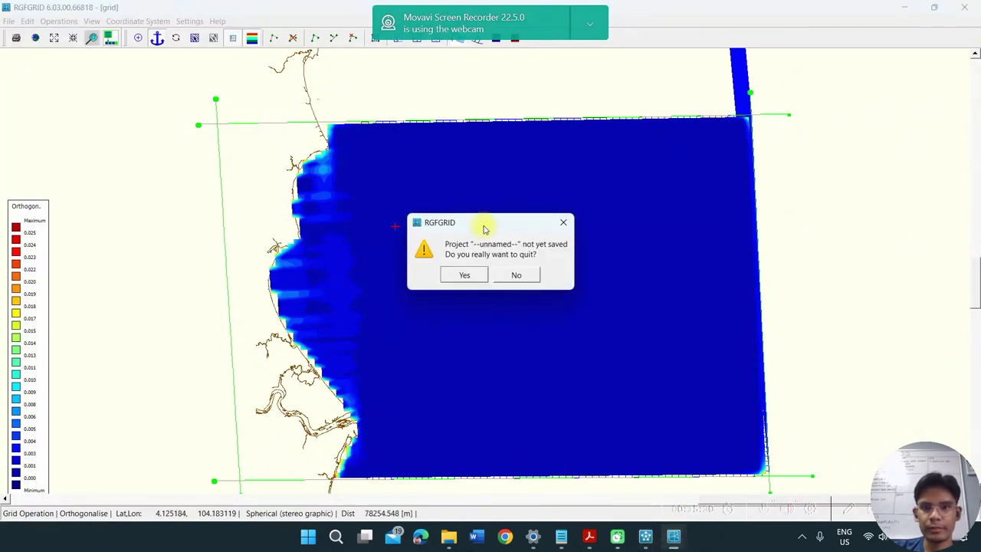
pyautogui.click(526, 273)
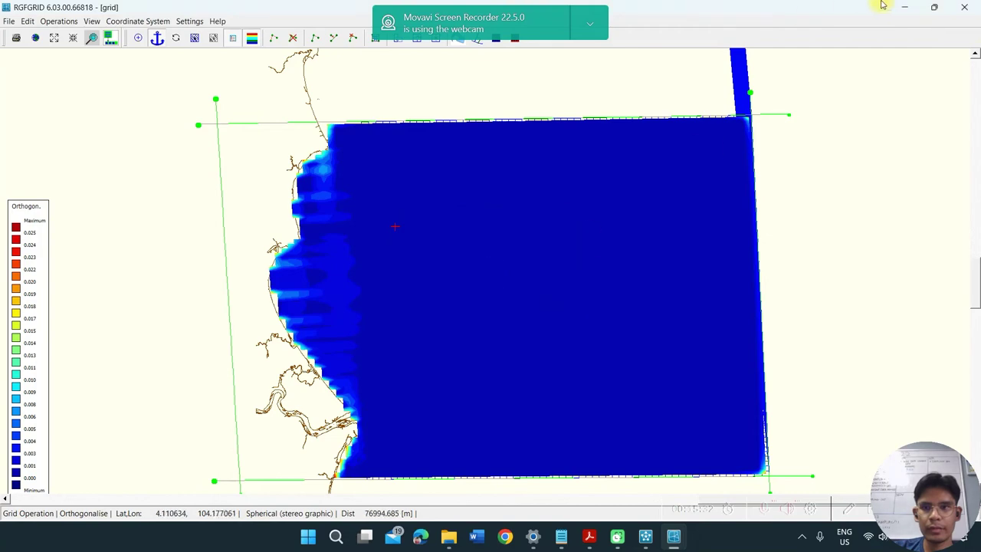
pyautogui.click(972, 6)
pyautogui.click(461, 274)
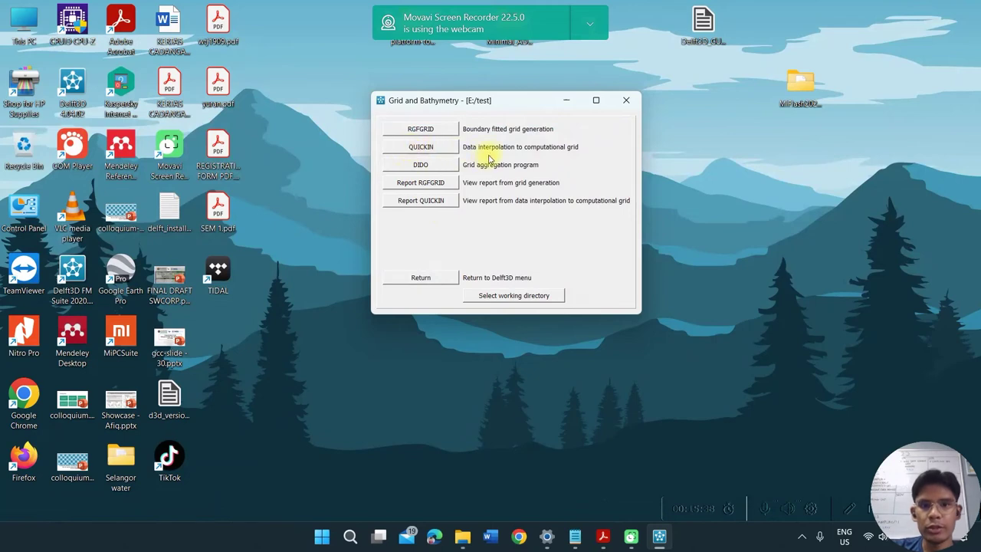
# - Launch QUICKIN from the Grid and Bathymetry window and import the exported grid file named grid
pyautogui.click(434, 150)
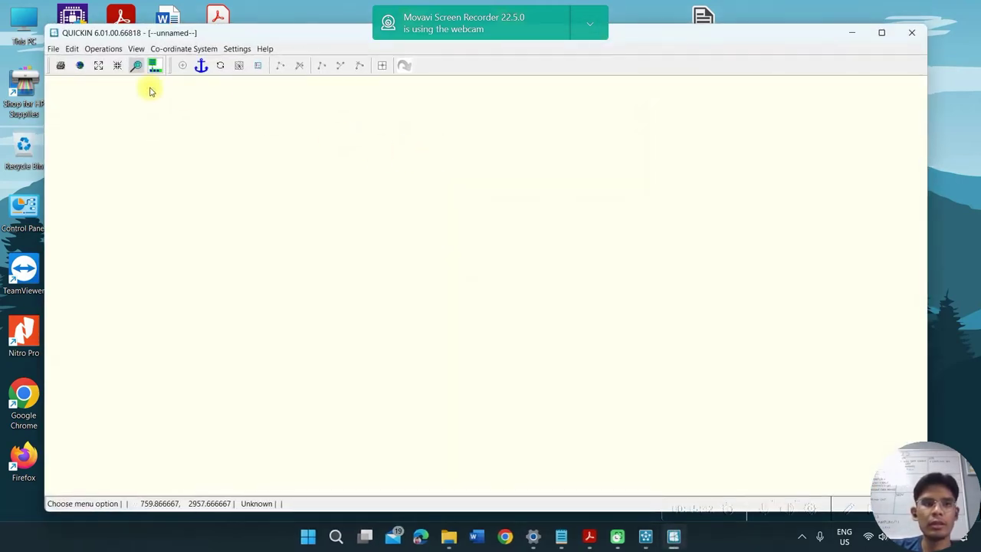
pyautogui.click(53, 49)
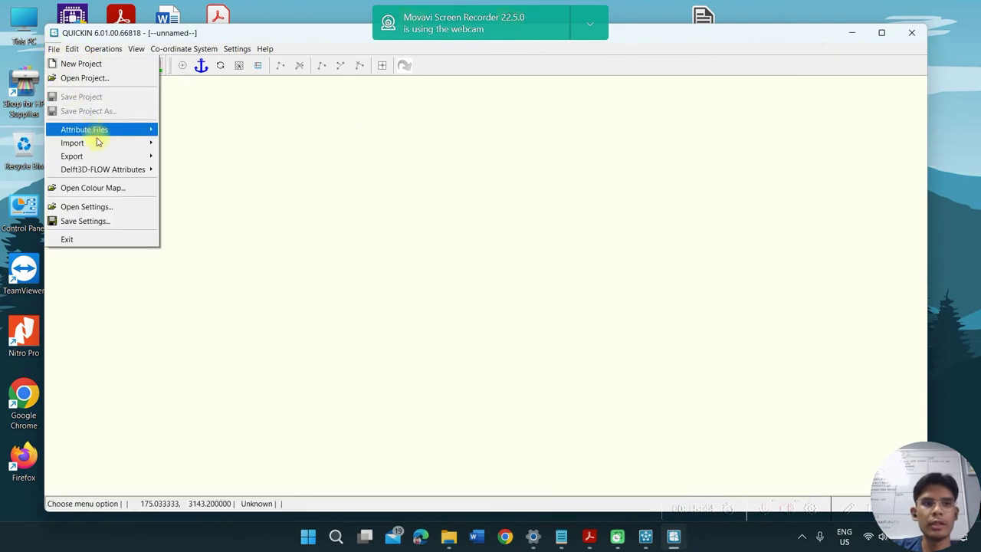
pyautogui.moveTo(99, 142)
pyautogui.click(192, 146)
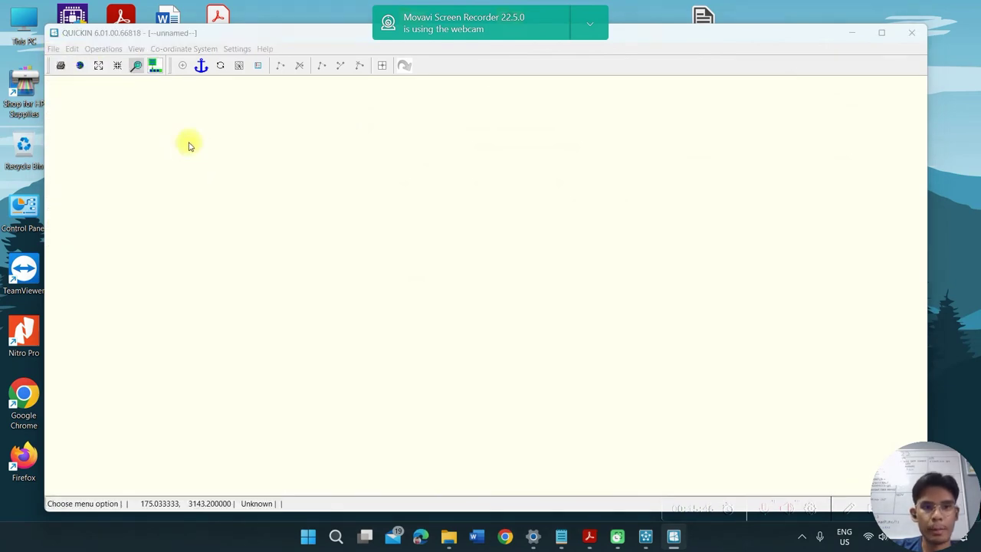
pyautogui.doubleClick(208, 148)
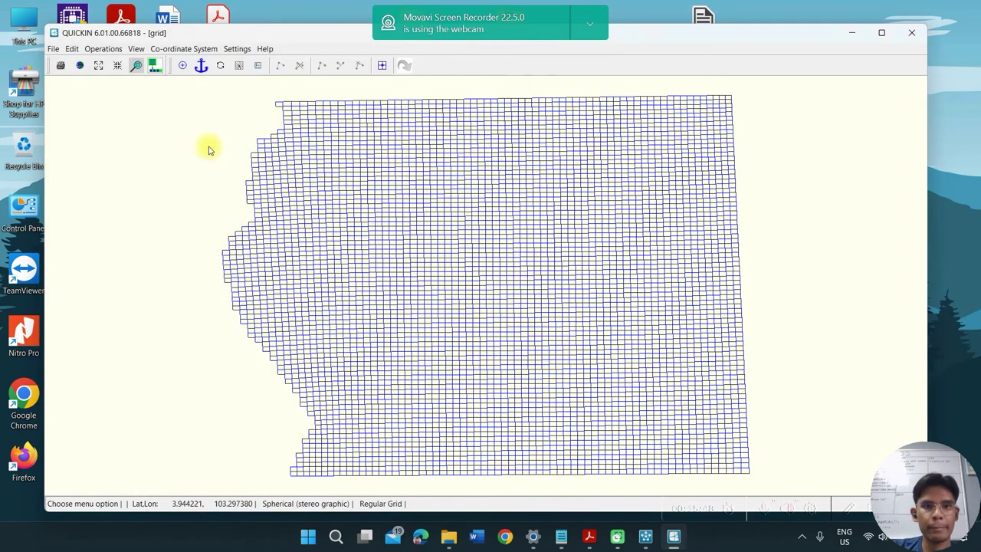
pyautogui.scroll(-1, 684, 274)
pyautogui.scroll(1, 675, 273)
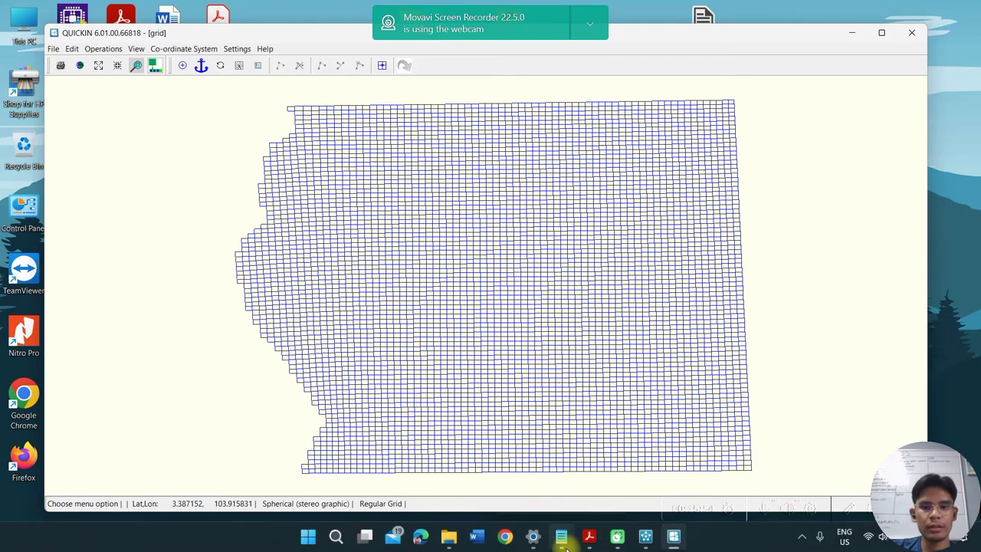
# - Switch to the test folder in File Explorer and open Elevation relative to sea level.xyz in Notepad++, declining the program update
pyautogui.moveTo(457, 544)
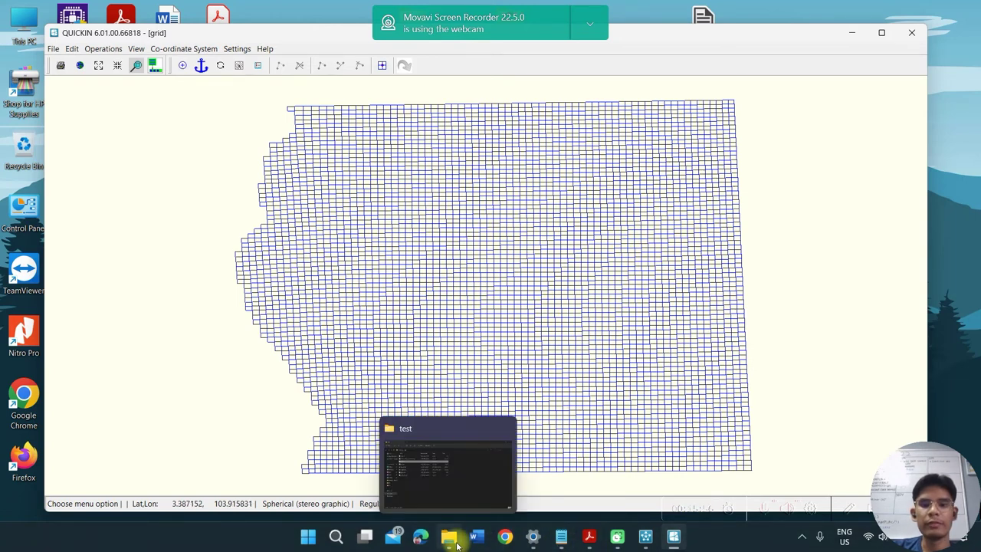
pyautogui.click(464, 486)
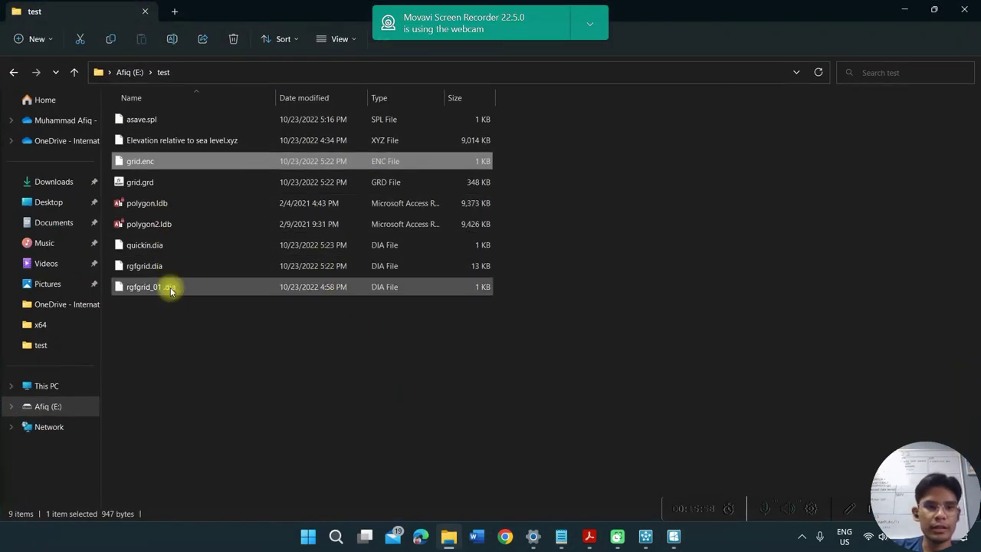
pyautogui.click(172, 145)
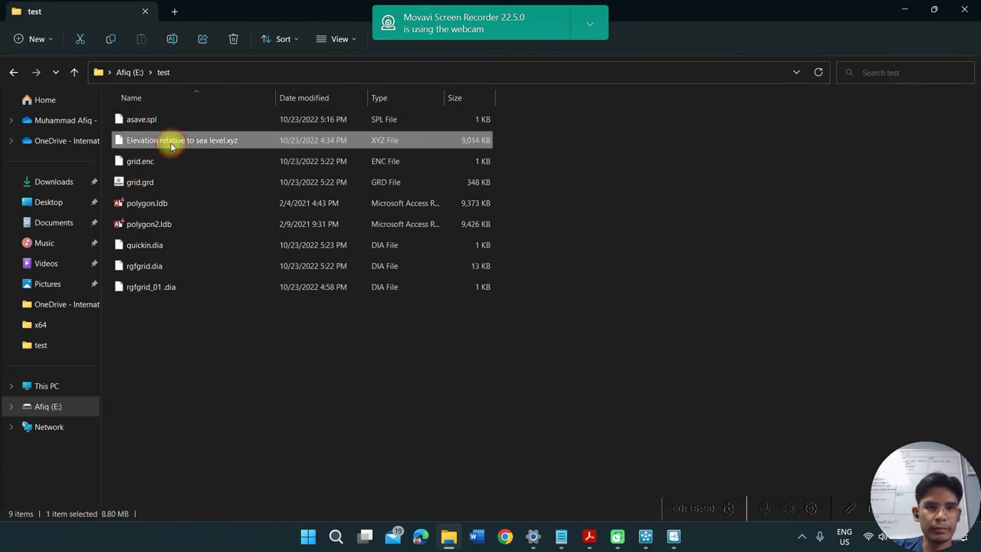
pyautogui.rightClick(172, 146)
pyautogui.click(253, 288)
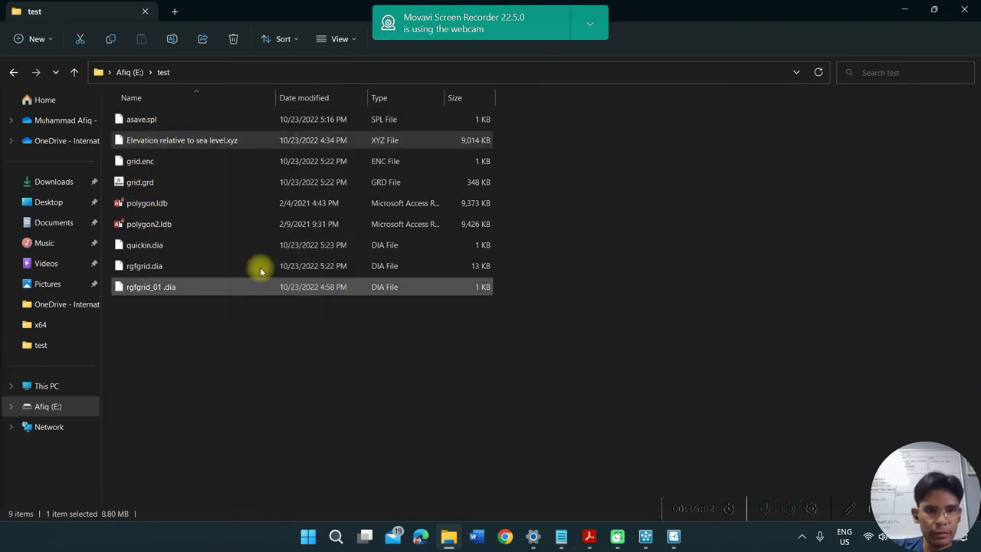
pyautogui.hotkey('shift', 'F10')
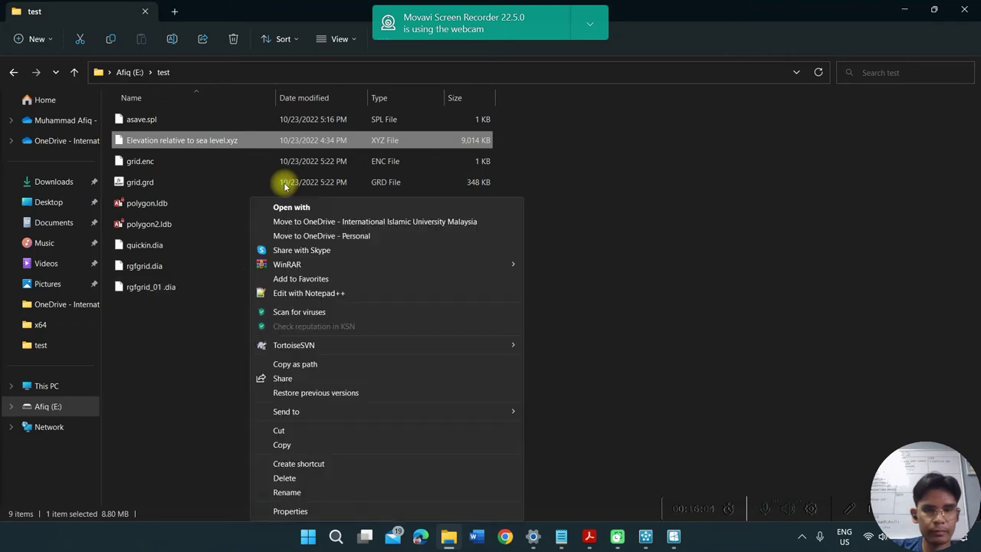
pyautogui.click(325, 297)
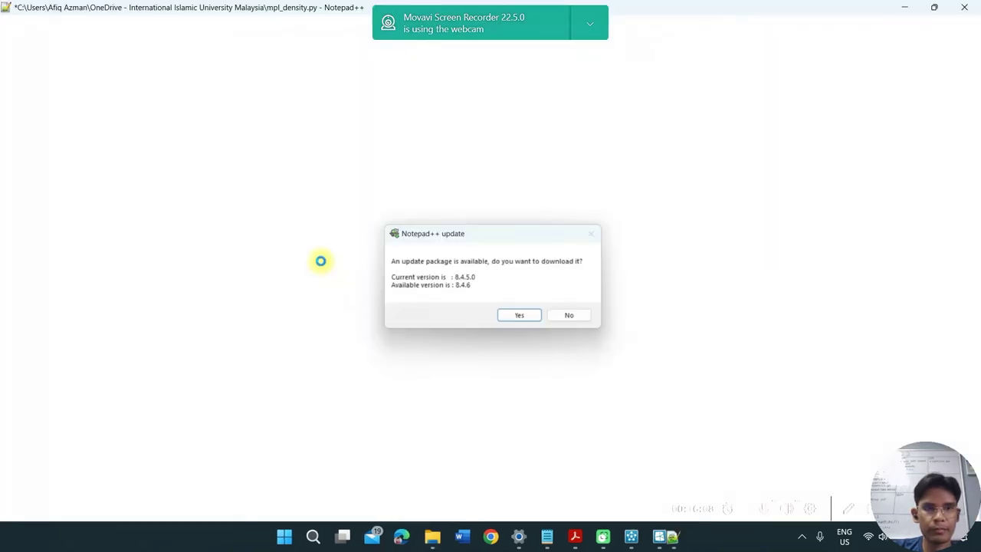
pyautogui.click(572, 319)
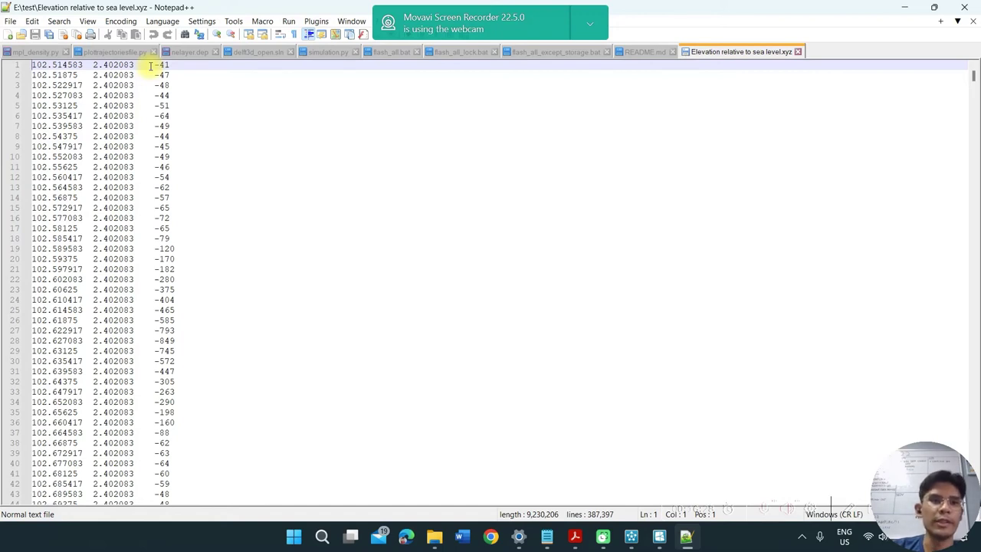
# - Try a space and a tab as the separator between the first two values on line 1 of the elevation file
pyautogui.click(94, 66)
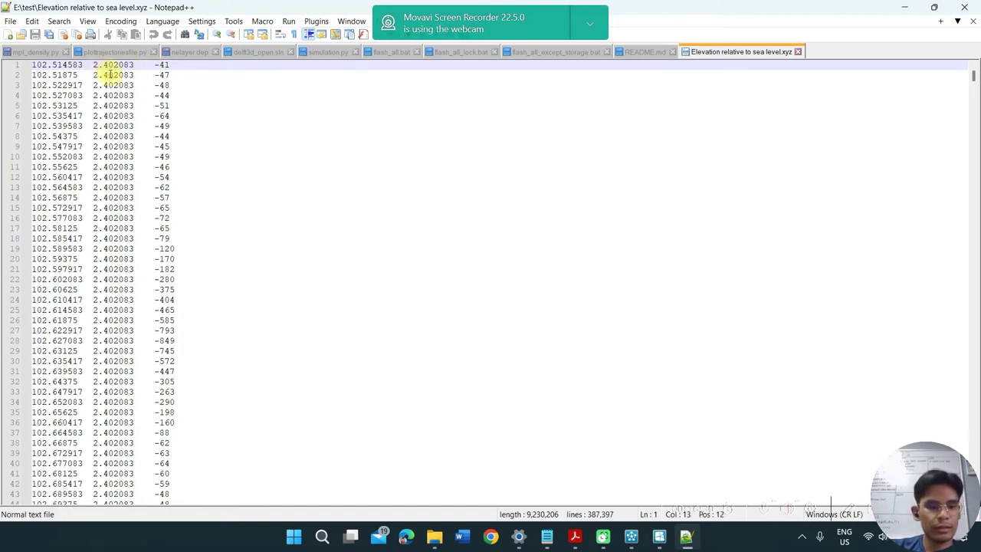
pyautogui.press('BackSpace')
pyautogui.press('space')
pyautogui.press('BackSpace')
pyautogui.press('Tab')
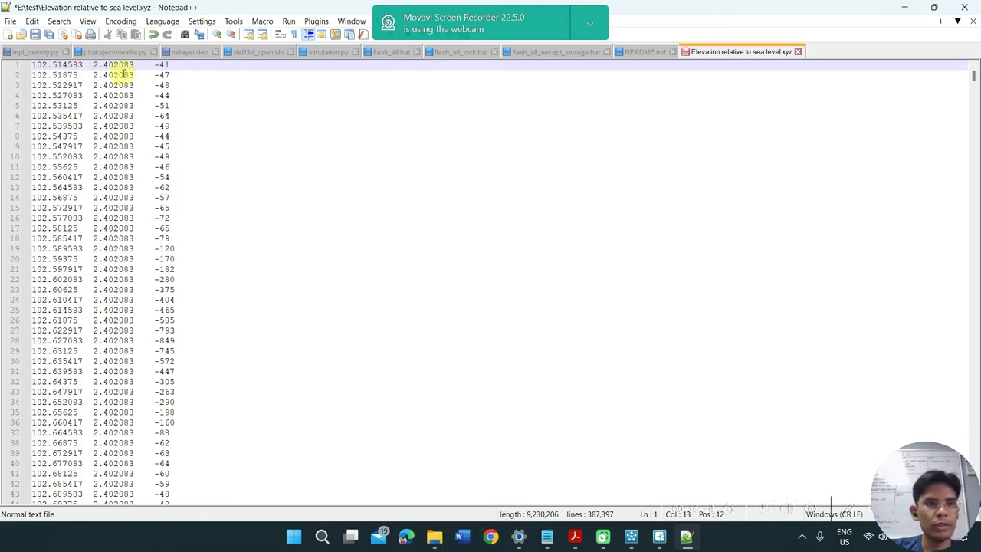
pyautogui.press('Tab')
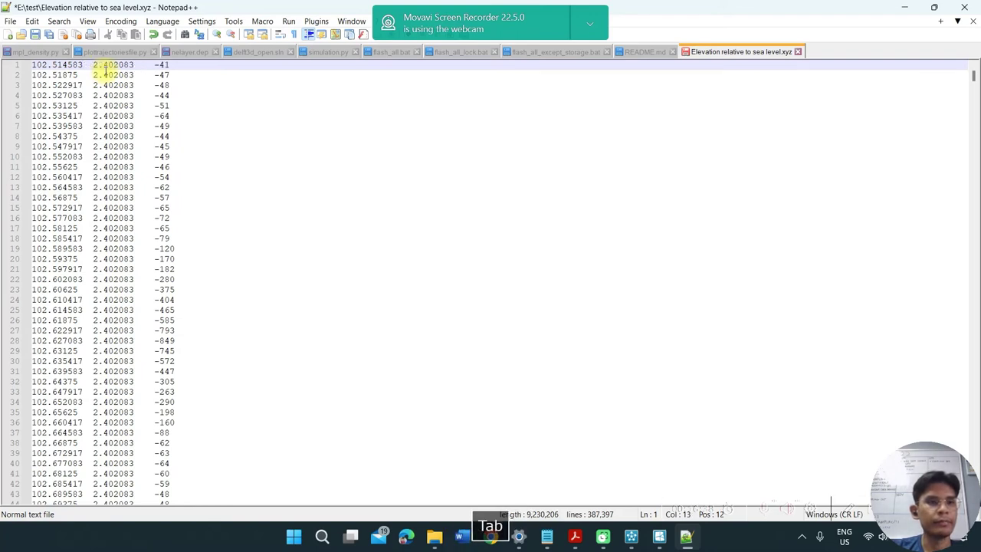
pyautogui.press('BackSpace')
pyautogui.press('space')
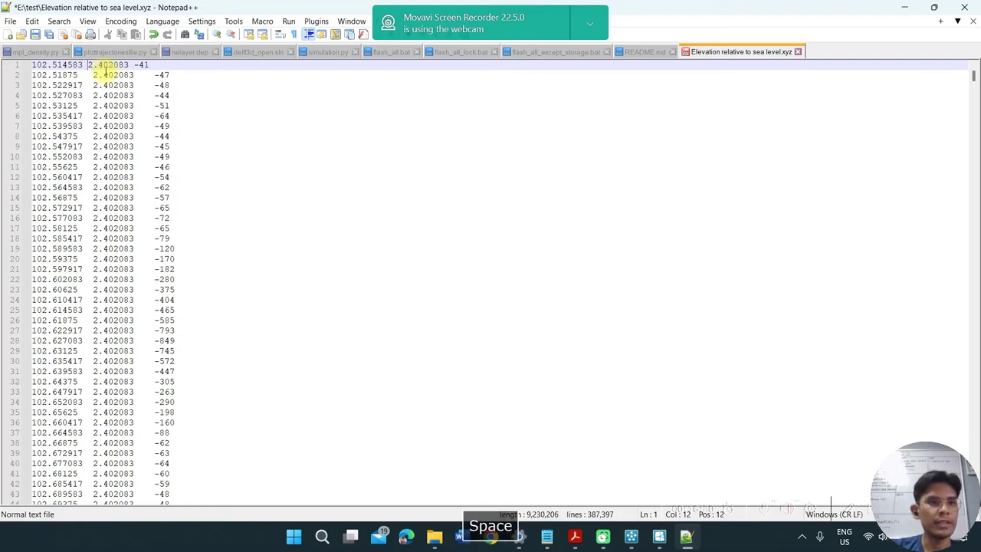
pyautogui.press('Tab')
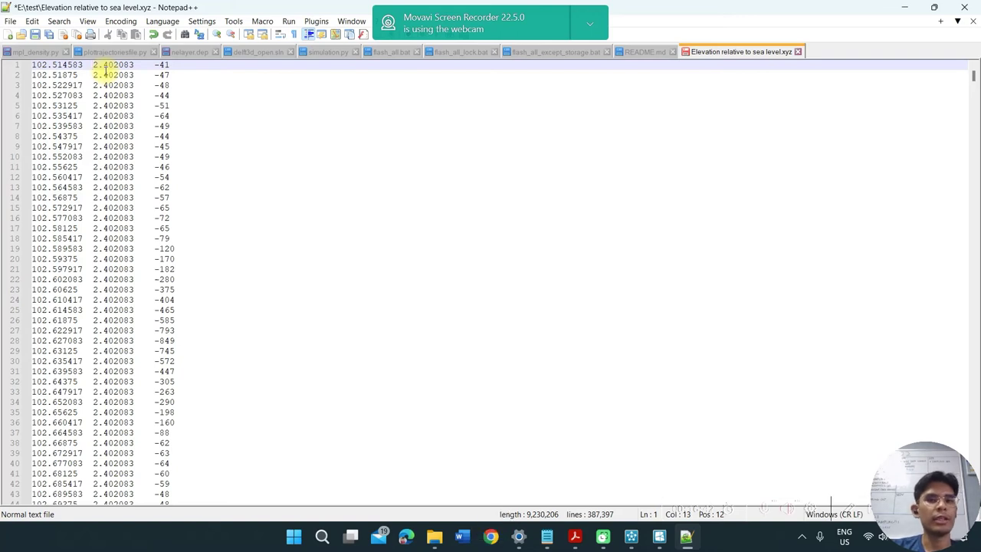
# - Close the elevation file without saving it, minimise Notepad++ and switch back to QUICKIN
pyautogui.click(797, 52)
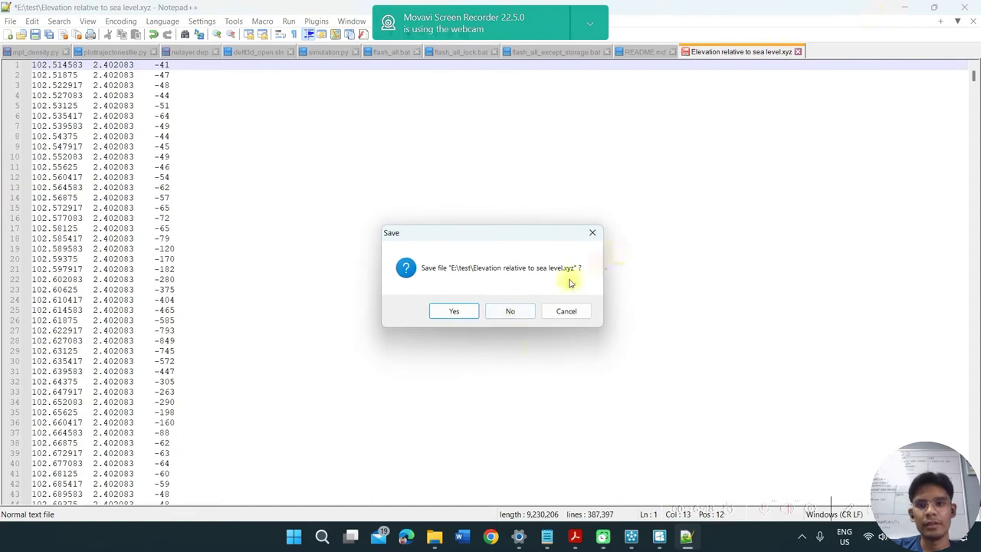
pyautogui.click(518, 311)
pyautogui.click(898, 10)
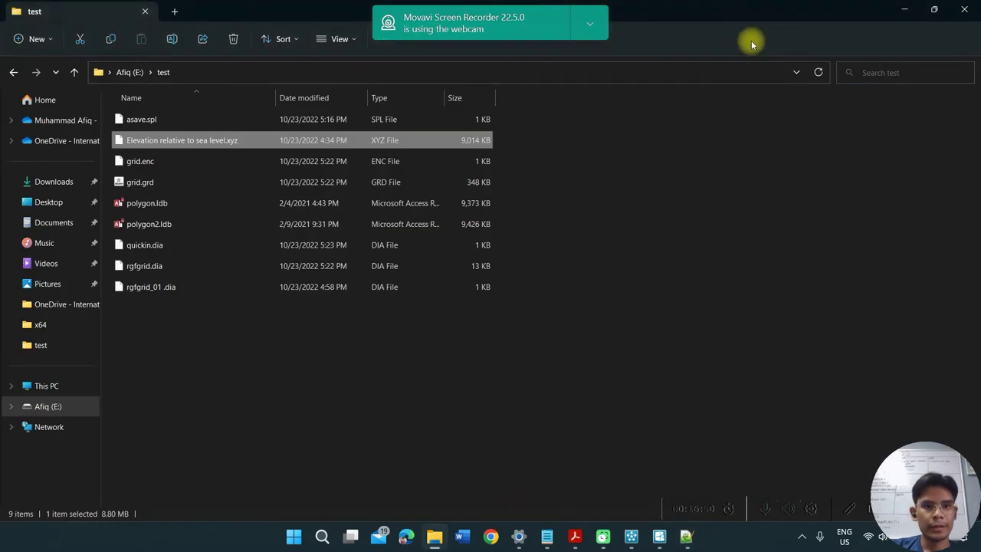
pyautogui.click(659, 540)
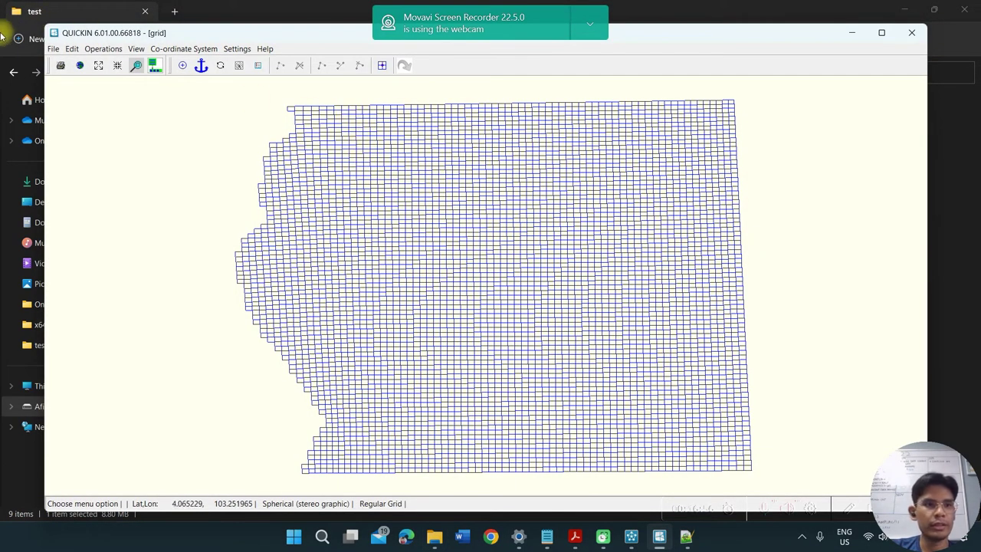
# - Load Elevation relative to sea level.xyz as samples over the grid and inspect the sample points inside the grid cells
pyautogui.click(54, 50)
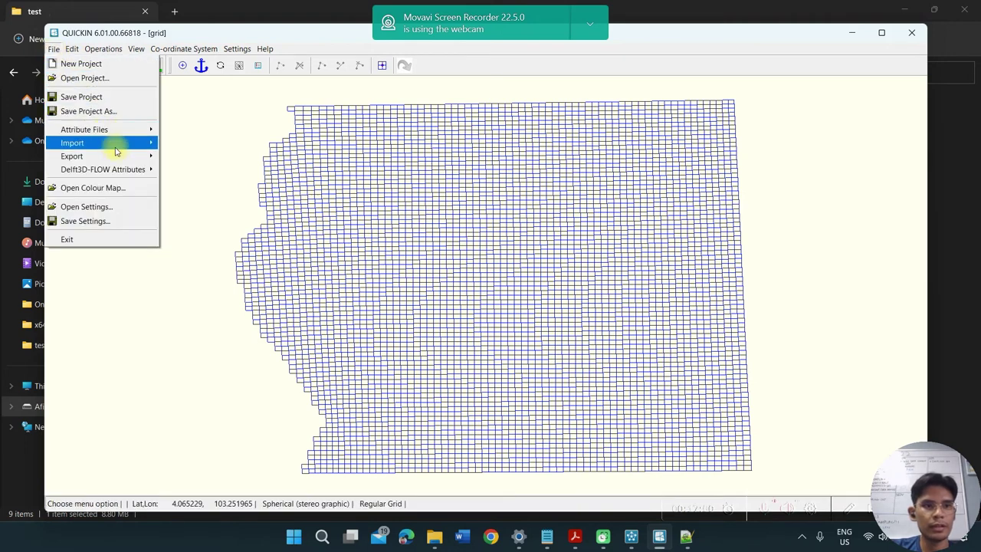
pyautogui.moveTo(115, 151)
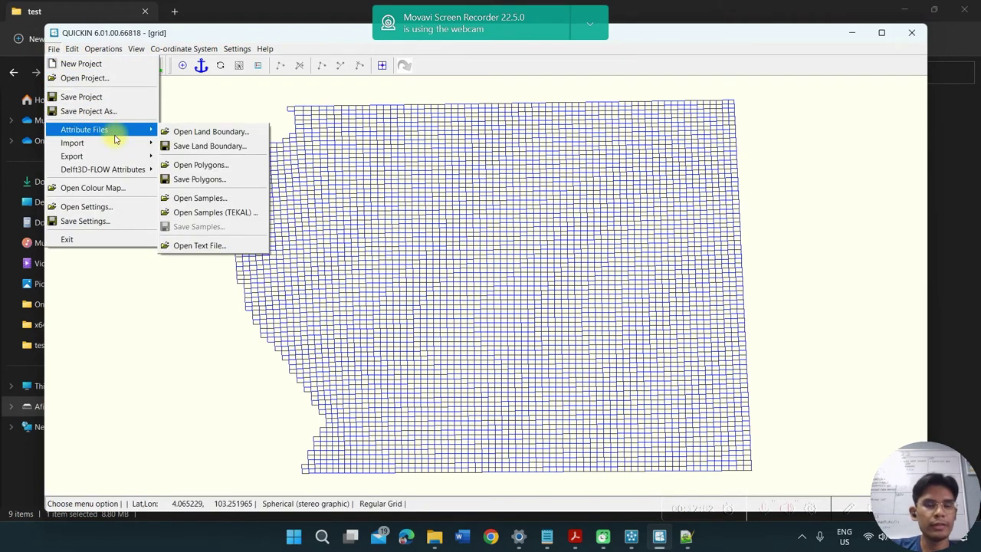
pyautogui.click(244, 201)
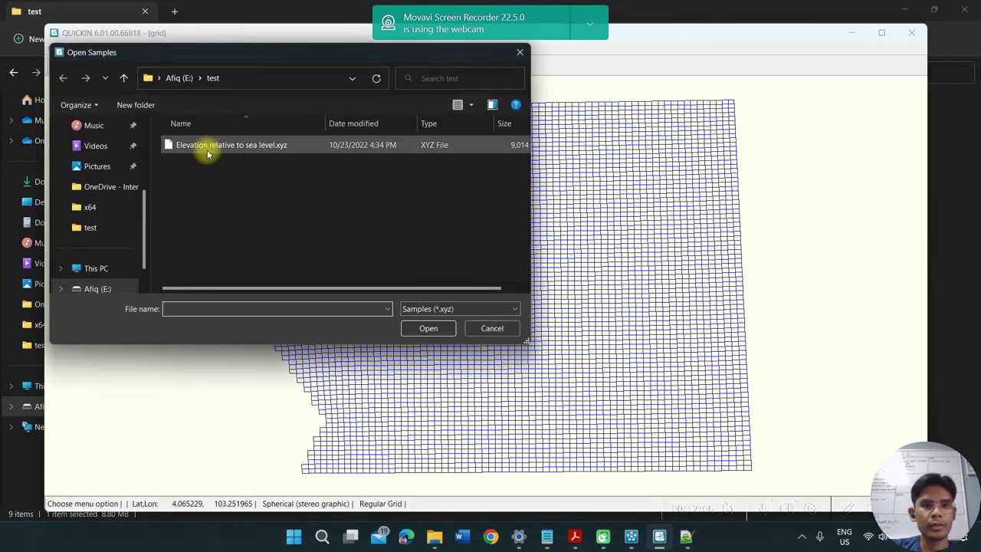
pyautogui.click(218, 146)
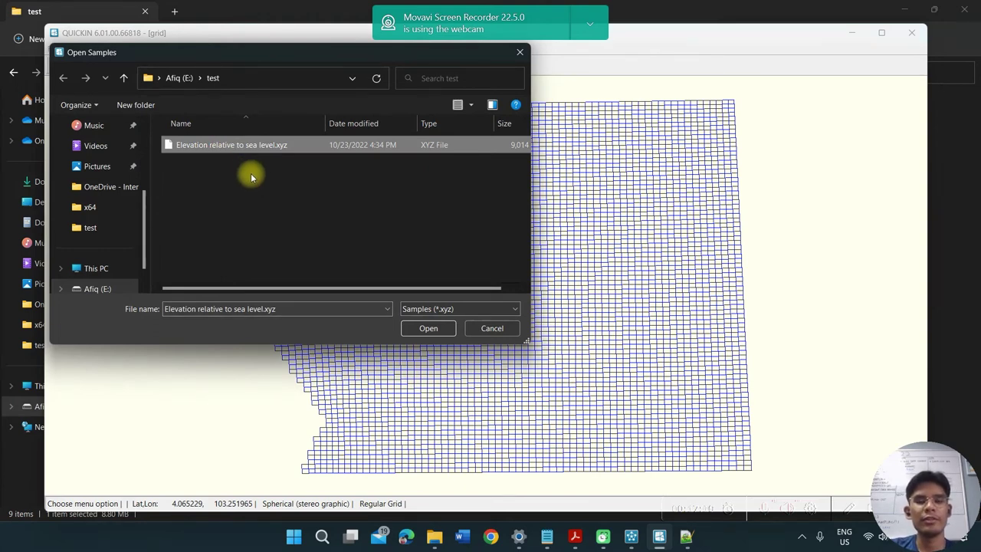
pyautogui.click(437, 330)
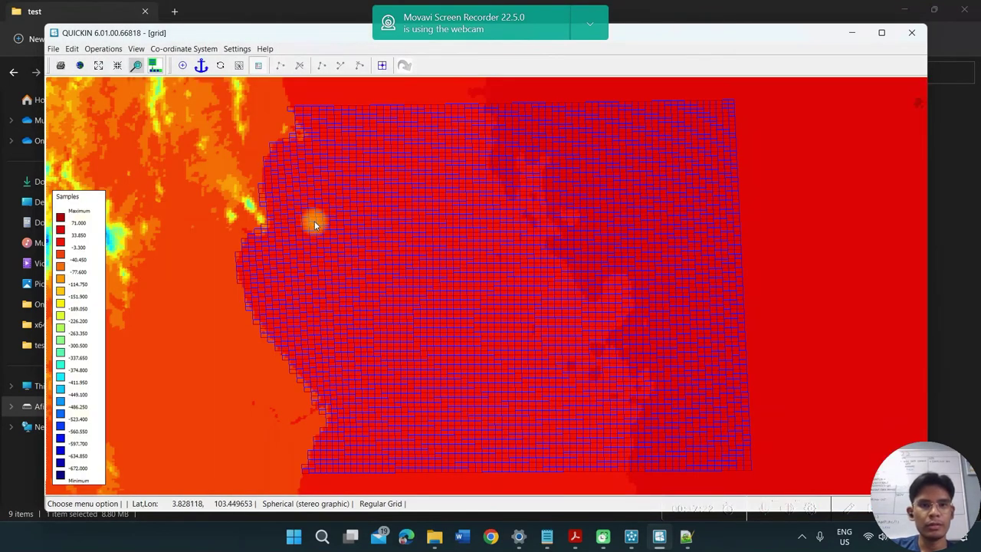
pyautogui.scroll(5, 316, 218)
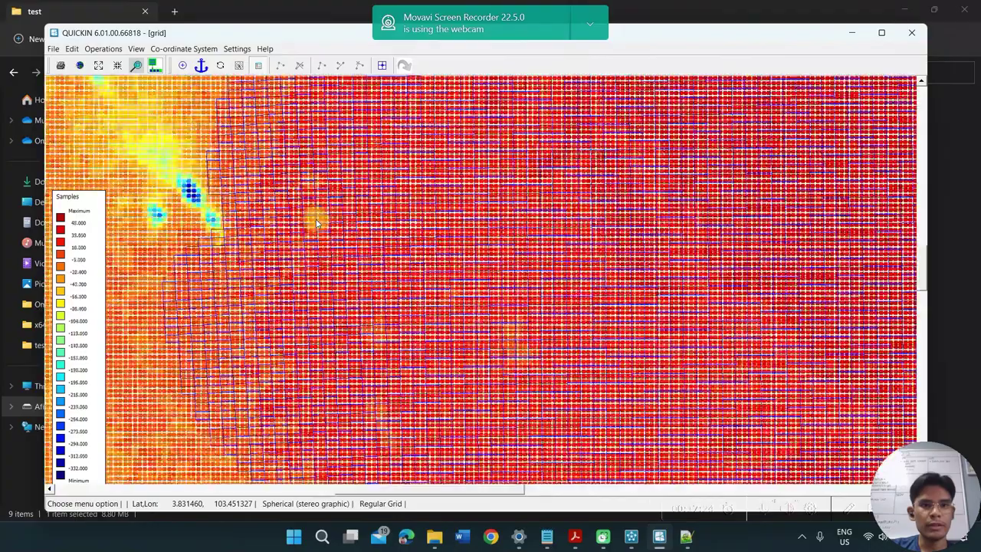
pyautogui.scroll(3, 314, 222)
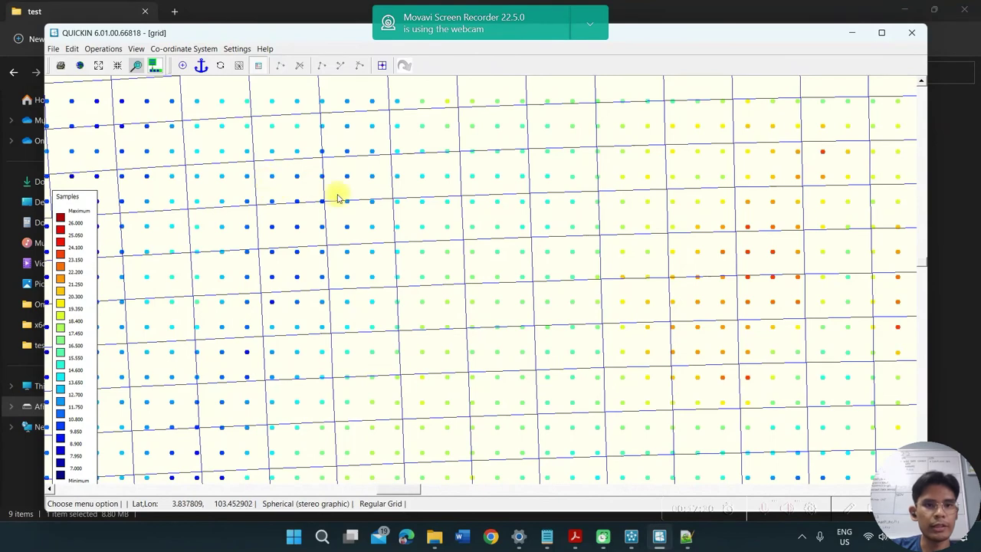
# - Generate depth values on the grid from the samples with Grid Cell Averaging and inspect the coverage across the grid
pyautogui.scroll(2, 318, 200)
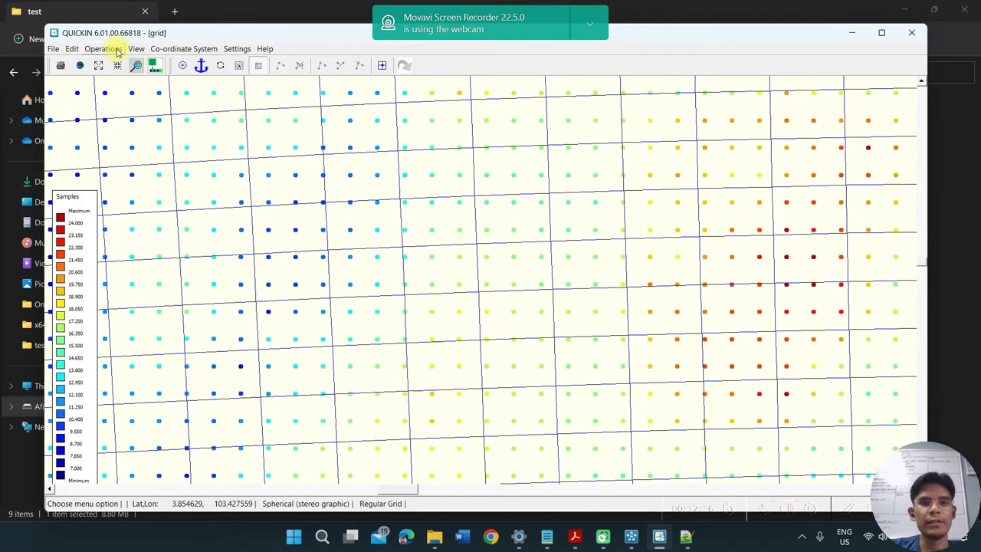
pyautogui.click(115, 49)
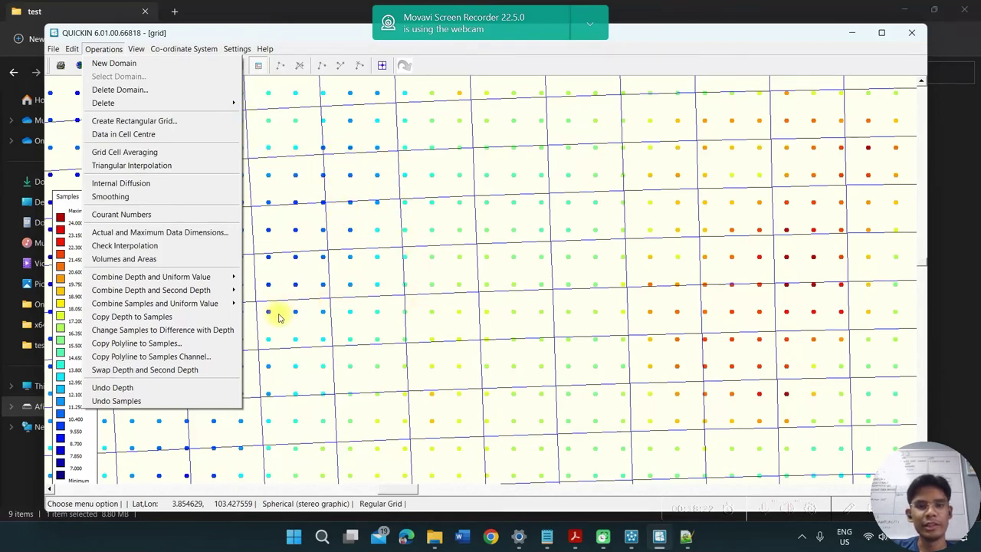
pyautogui.click(166, 158)
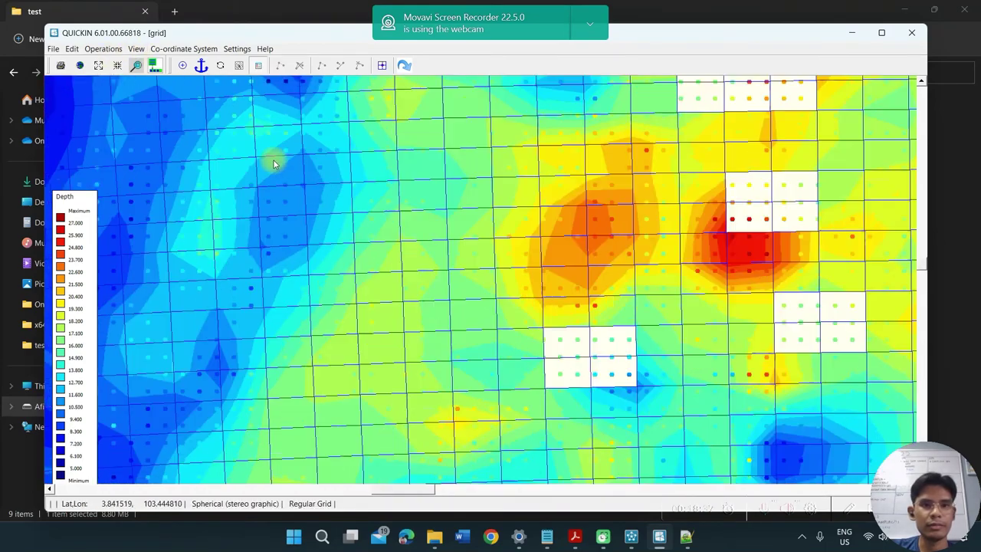
pyautogui.scroll(-2, 274, 160)
pyautogui.click(648, 234)
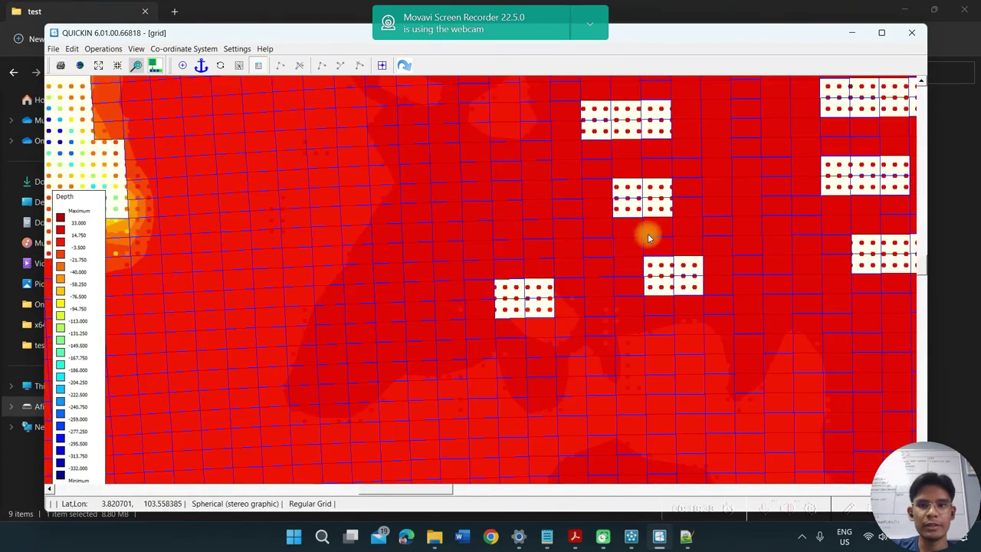
pyautogui.click(514, 191)
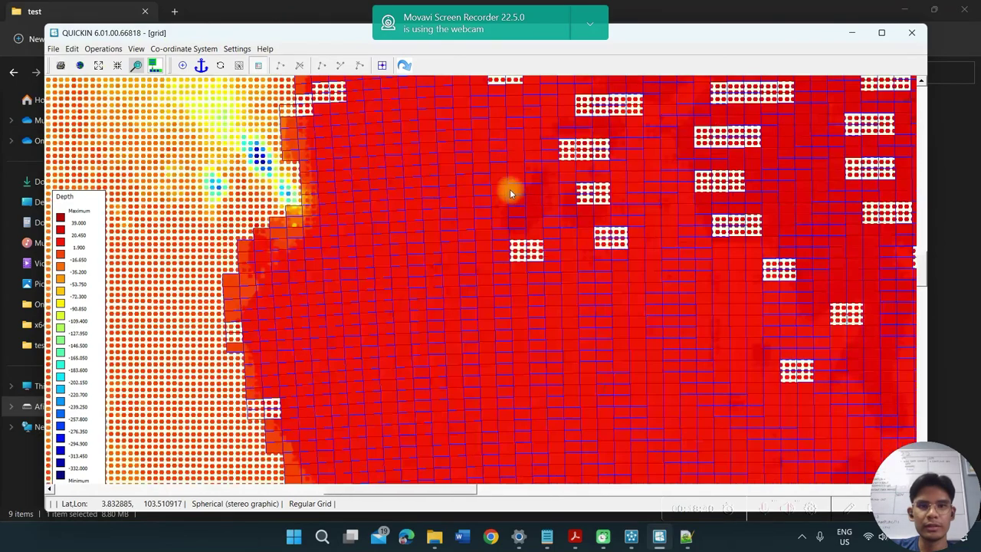
pyautogui.click(509, 187)
pyautogui.click(523, 179)
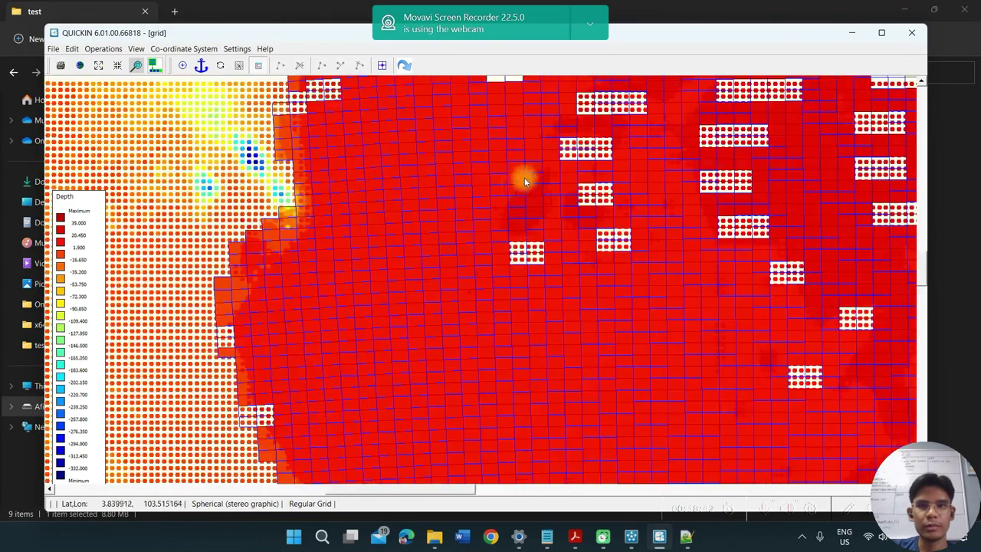
# - Hide the sample points with No Samples and inspect the coloured depth map across the grid
pyautogui.click(136, 48)
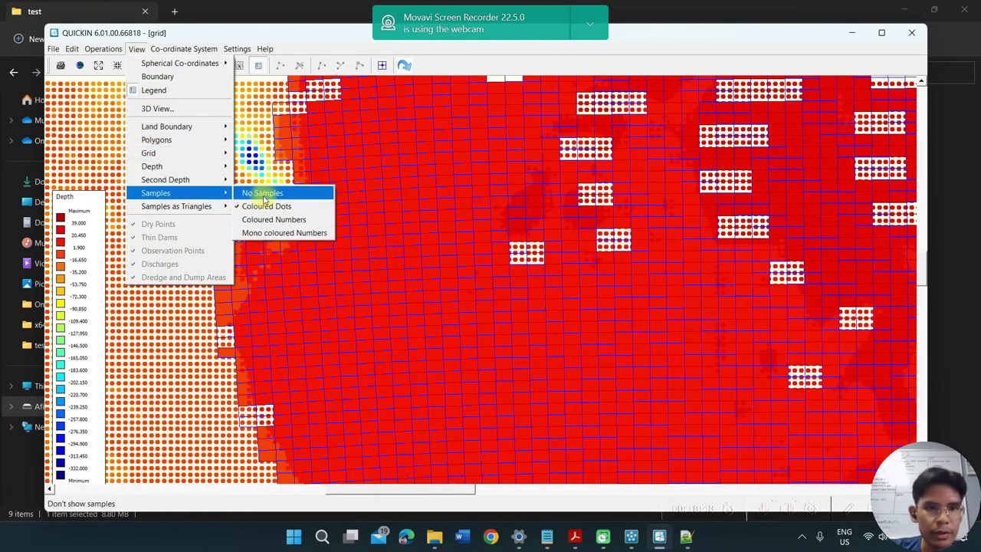
pyautogui.click(264, 196)
pyautogui.click(560, 188)
pyautogui.click(561, 192)
pyautogui.click(562, 192)
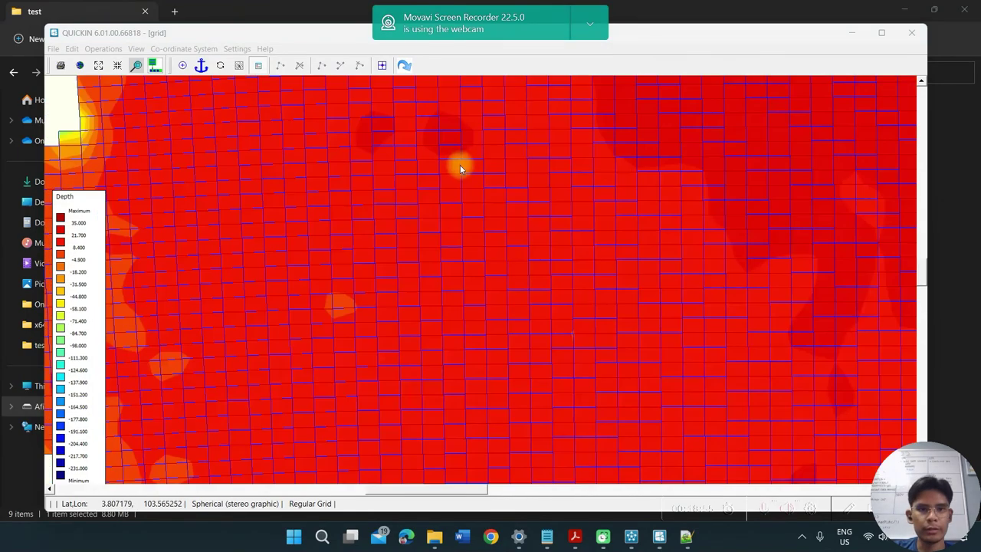
pyautogui.click(460, 164)
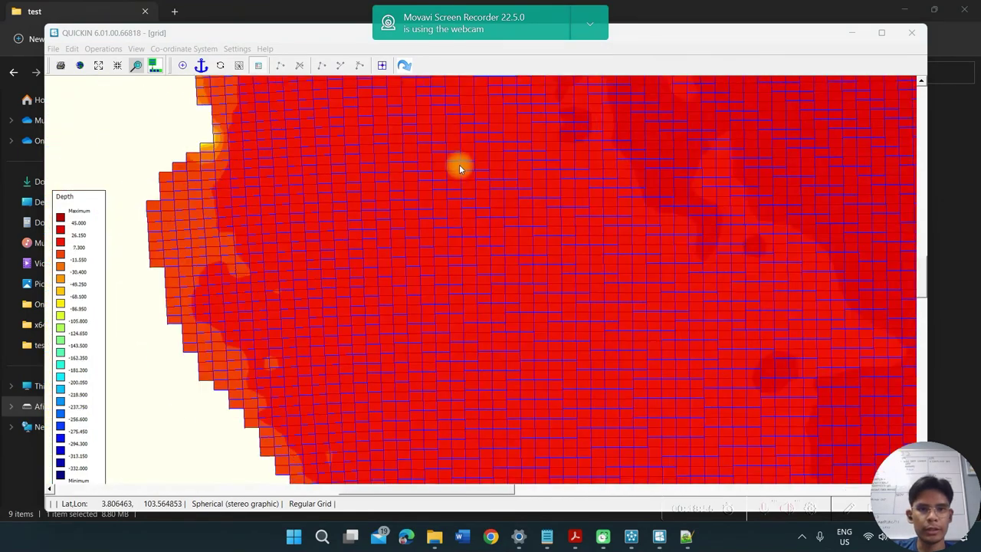
pyautogui.click(459, 163)
pyautogui.click(457, 163)
pyautogui.click(457, 164)
pyautogui.scroll(5, 454, 152)
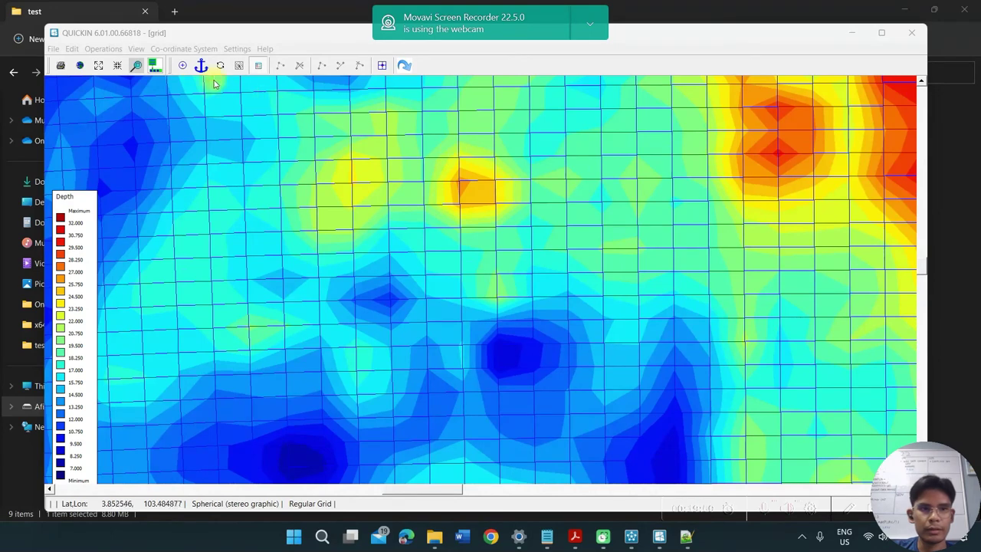
# - Export the depth data to the test folder as depth.dep
pyautogui.click(52, 50)
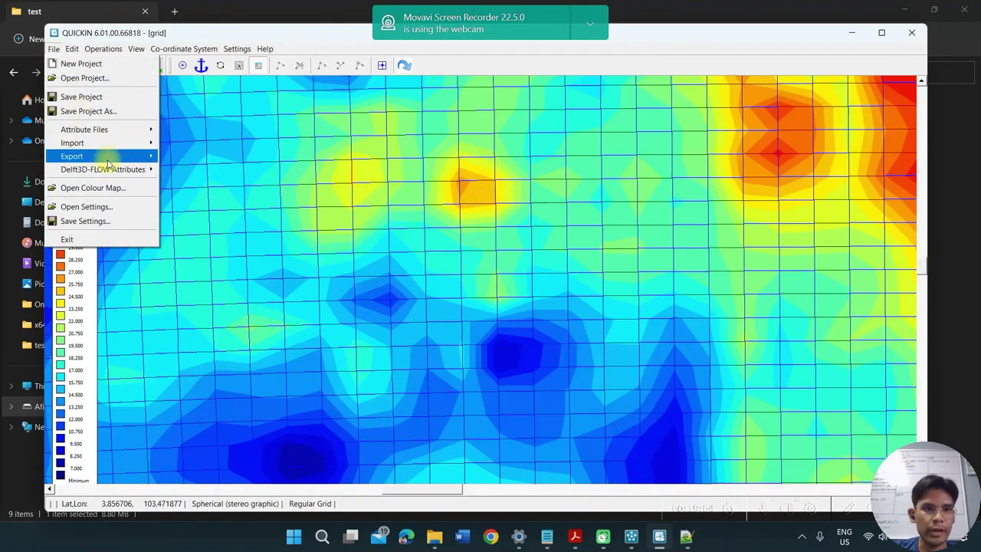
pyautogui.moveTo(146, 156)
pyautogui.click(182, 158)
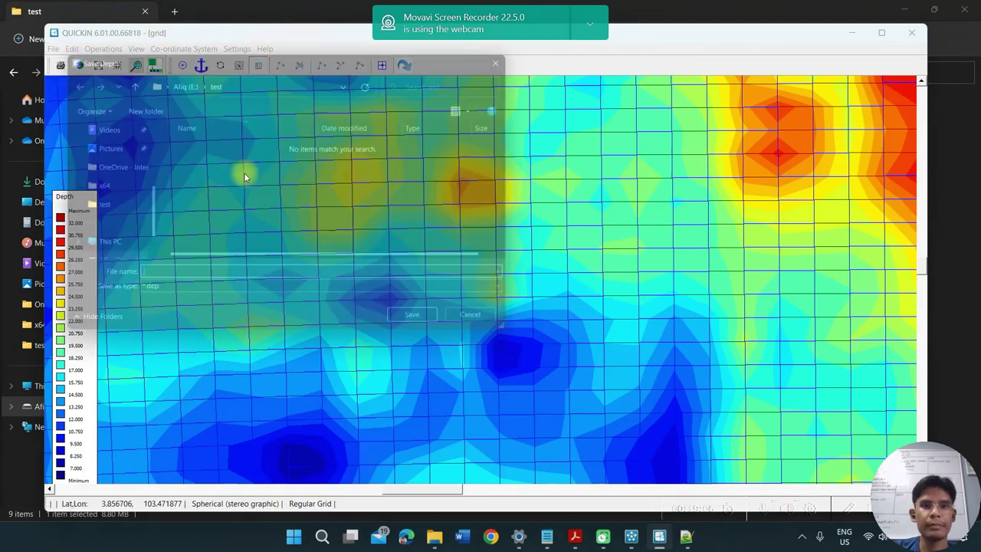
pyautogui.write('depth')
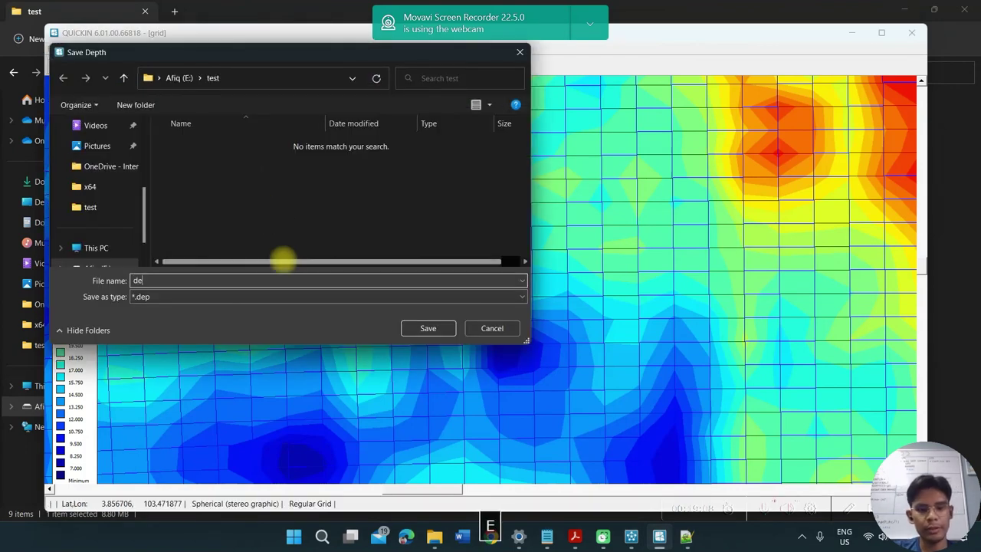
pyautogui.click(426, 331)
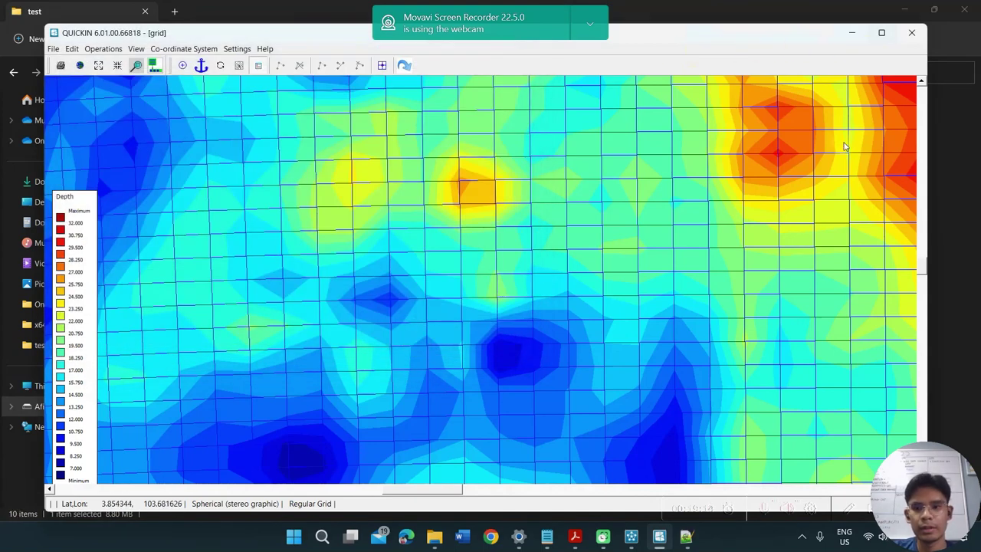
# - Switch to the test folder in File Explorer and check for the depth.dep and grid.grd files
pyautogui.click(434, 537)
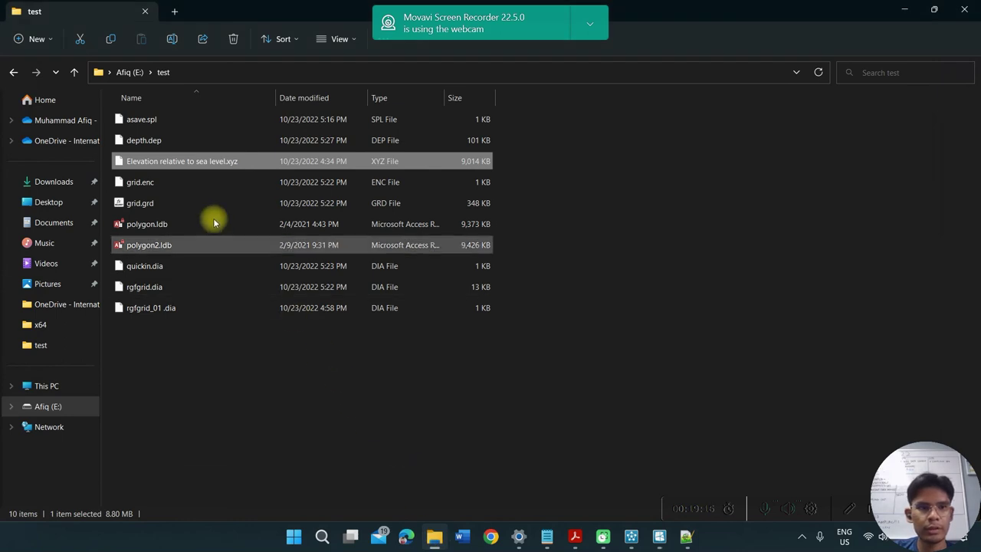
pyautogui.click(178, 145)
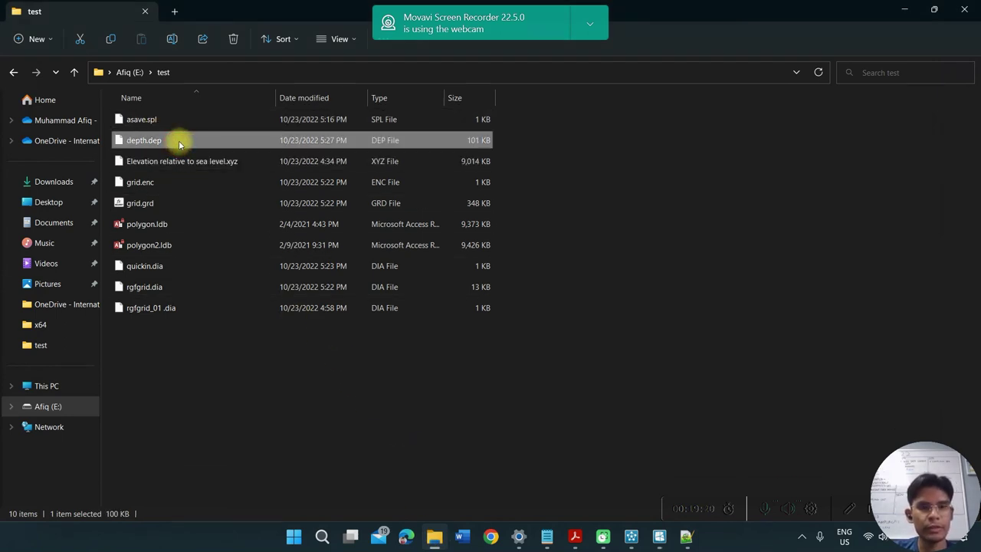
pyautogui.click(191, 205)
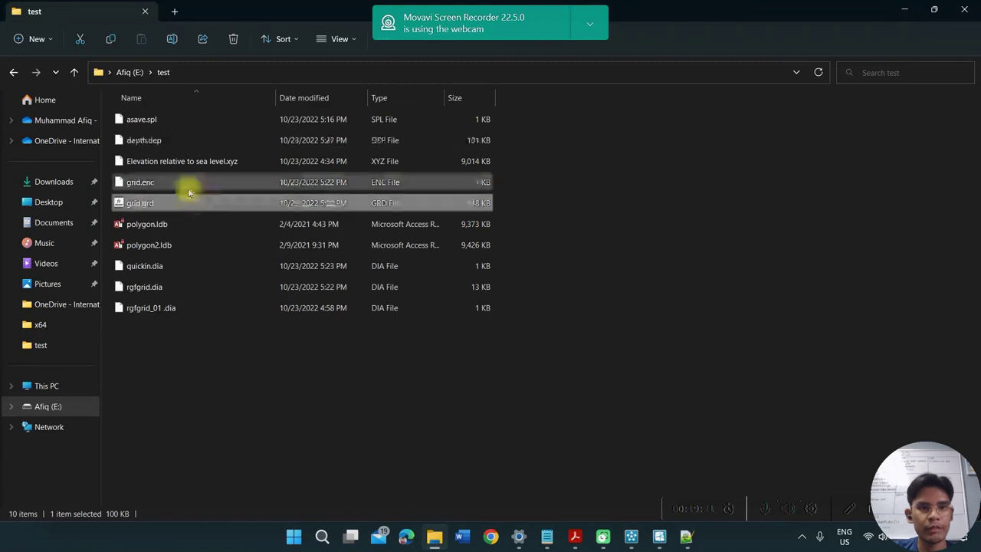
pyautogui.click(172, 144)
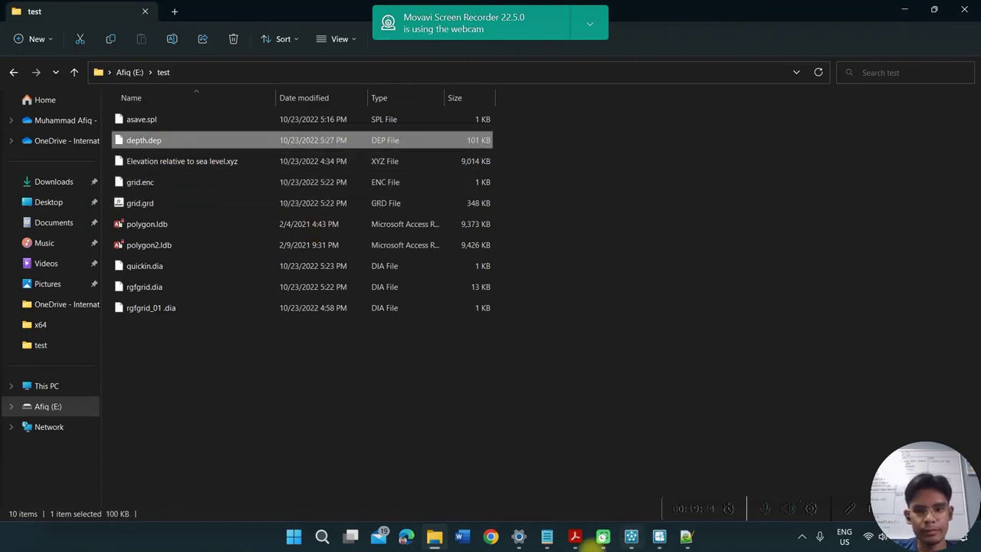
# - Switch to the Notepad notes and review the grid file and depth/bathymetry file entries in the essential files list
pyautogui.click(546, 536)
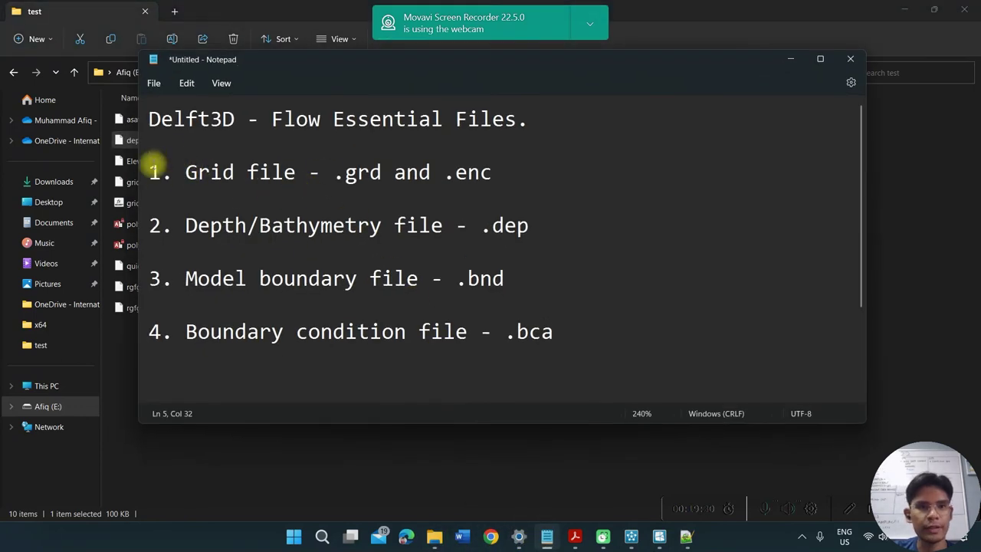
pyautogui.moveTo(154, 173); pyautogui.dragTo(470, 175)
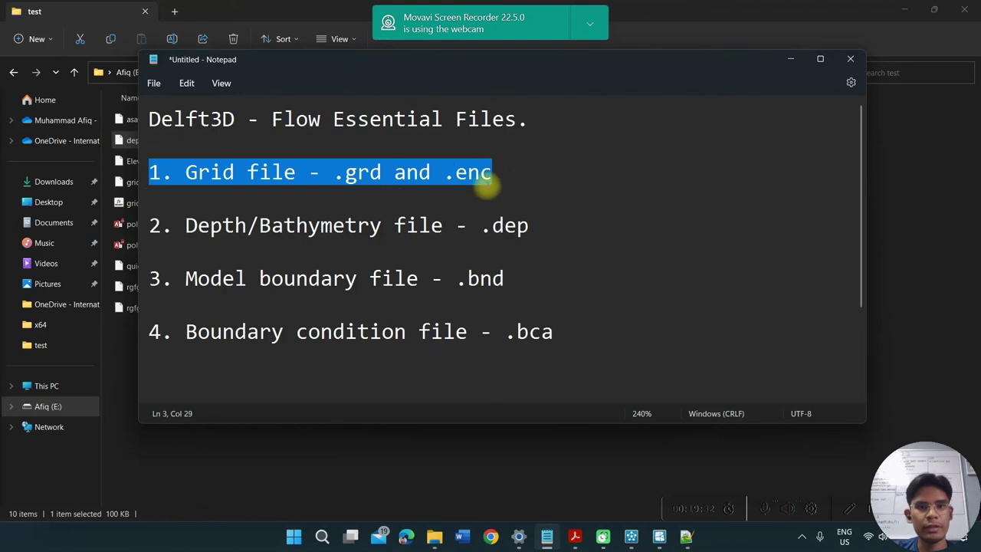
pyautogui.moveTo(150, 225); pyautogui.dragTo(586, 203)
pyautogui.scroll(-1, 586, 203)
pyautogui.scroll(-1, 586, 203)
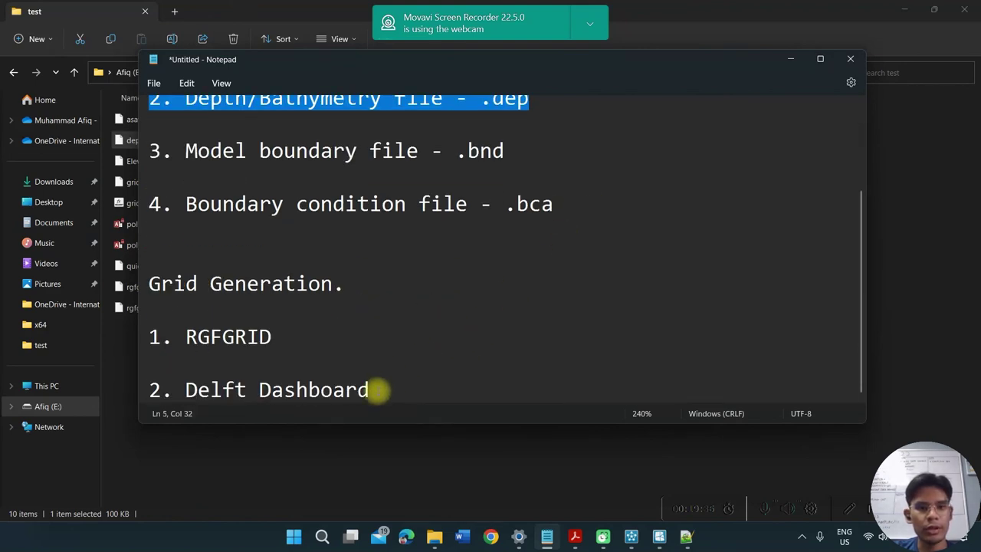
# - Review the Grid Generation list in the notes, highlighting the Delft Dashboard entry
pyautogui.moveTo(376, 390); pyautogui.dragTo(149, 391)
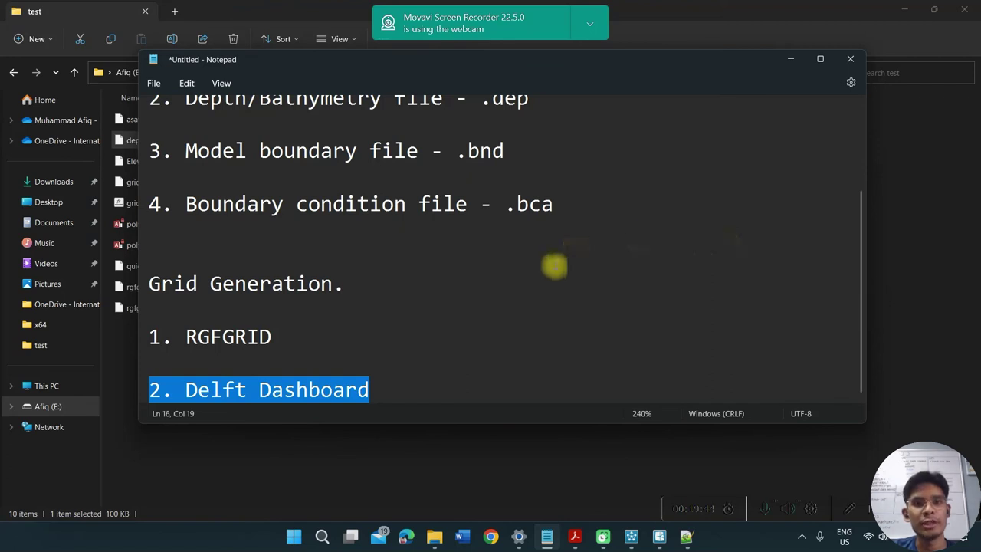
pyautogui.click(360, 390)
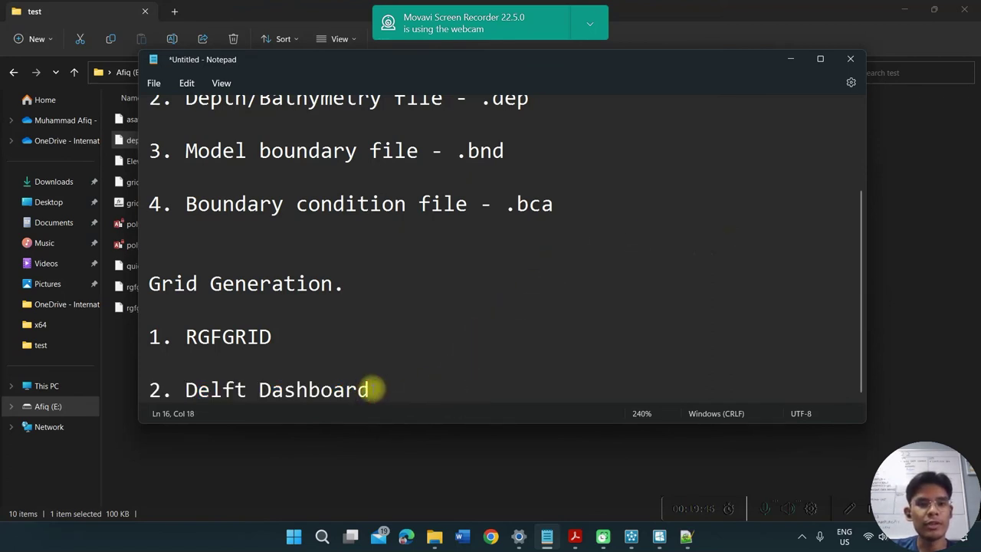
pyautogui.moveTo(369, 390); pyautogui.dragTo(153, 393)
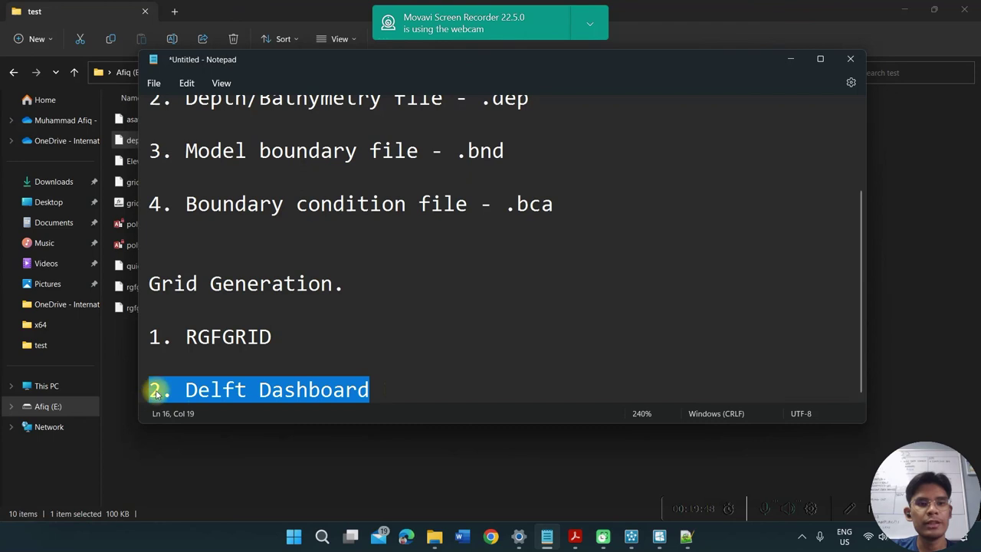
pyautogui.click(154, 392)
pyautogui.tripleClick(154, 392)
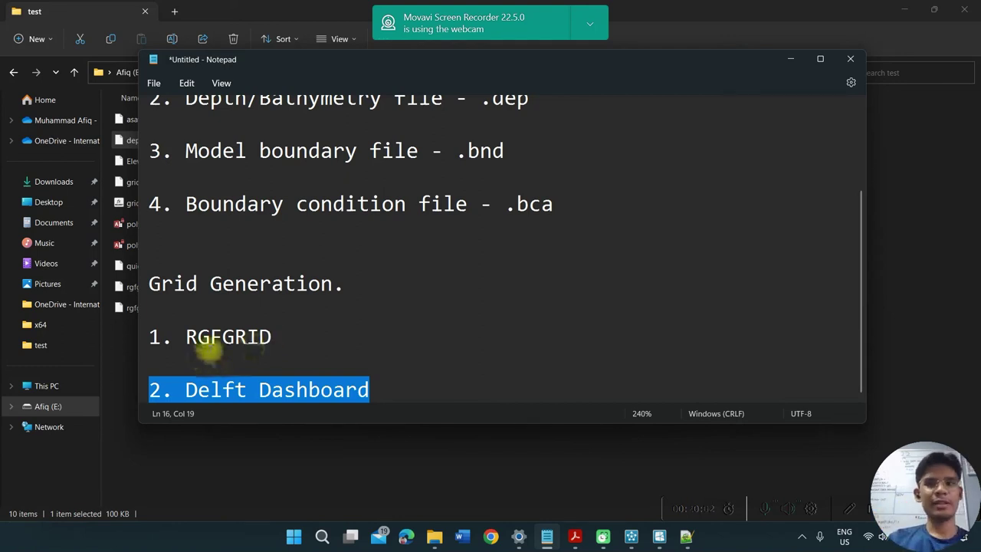
pyautogui.click(276, 345)
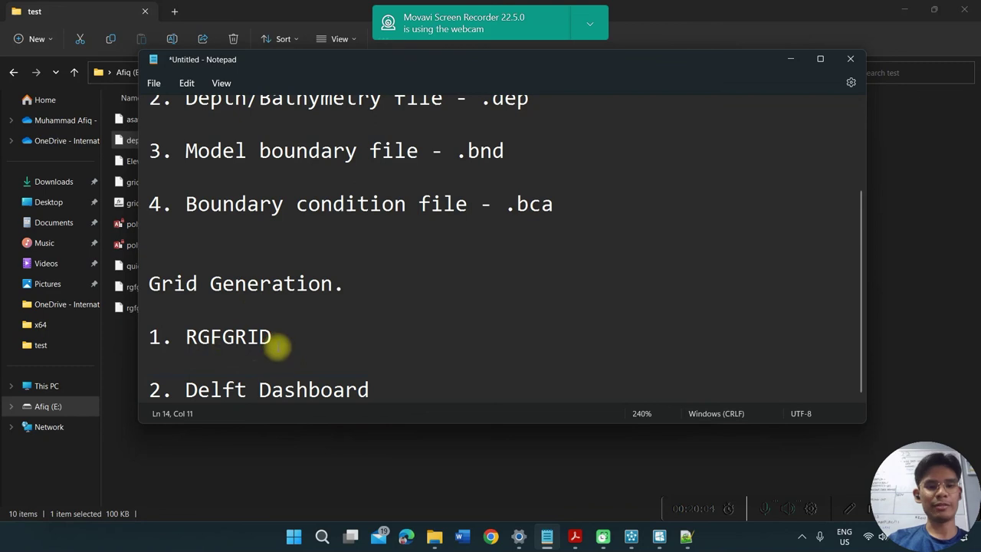
pyautogui.moveTo(150, 392); pyautogui.dragTo(385, 386)
pyautogui.click(385, 382)
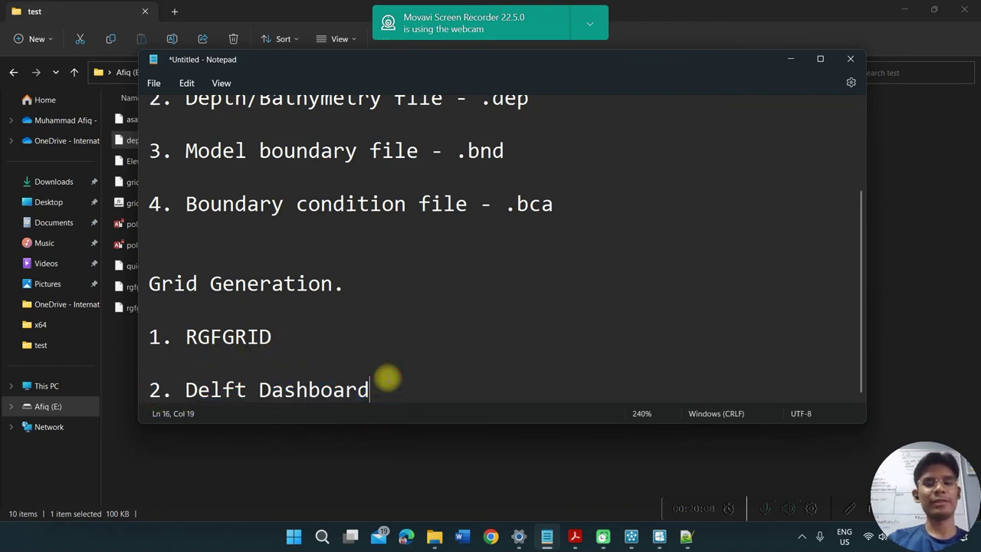